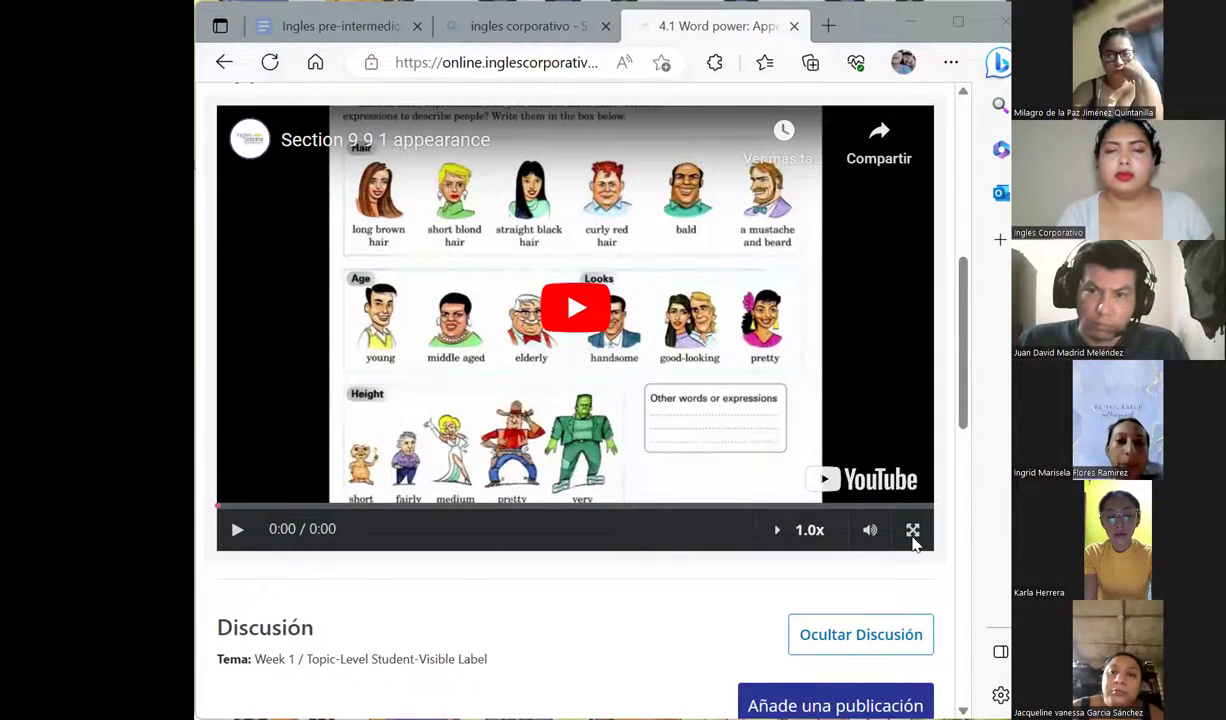
Play the 'Section 9.9.1 appearance' lesson video fullscreen and let it run to 0:44.
click(912, 535)
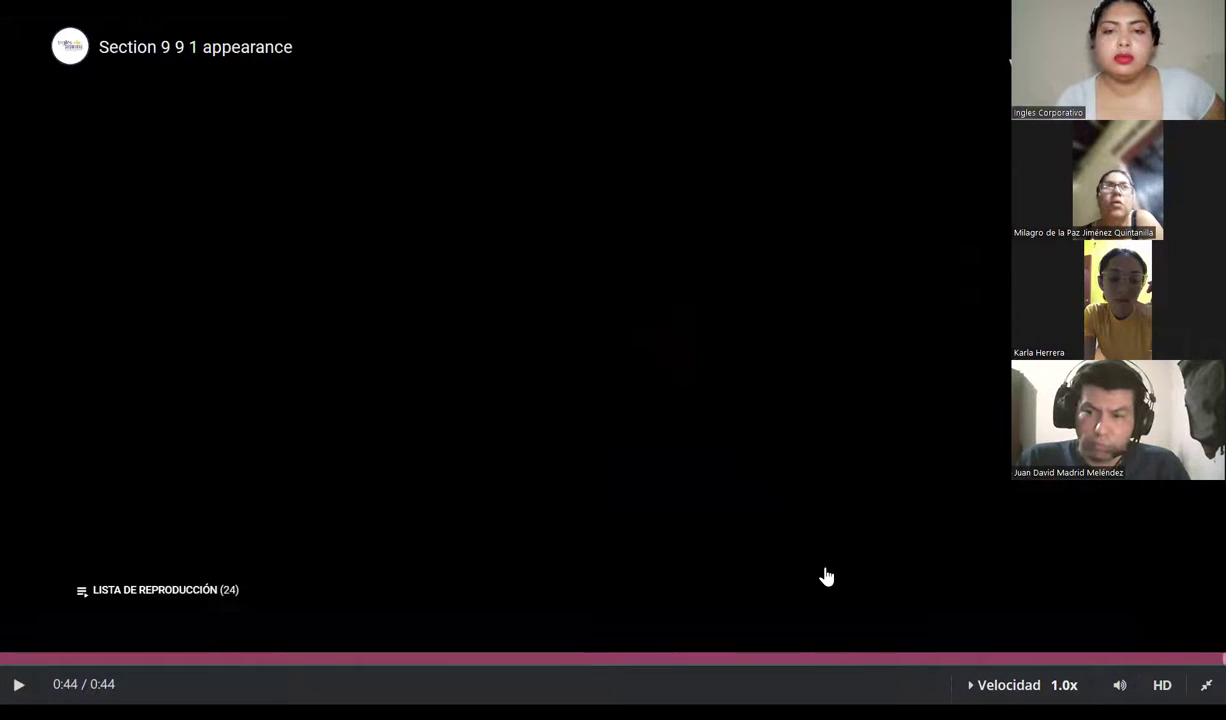
Seek the appearance video back to about 0:25 and pause it at 0:26 on the vocabulary worksheet.
click(664, 660)
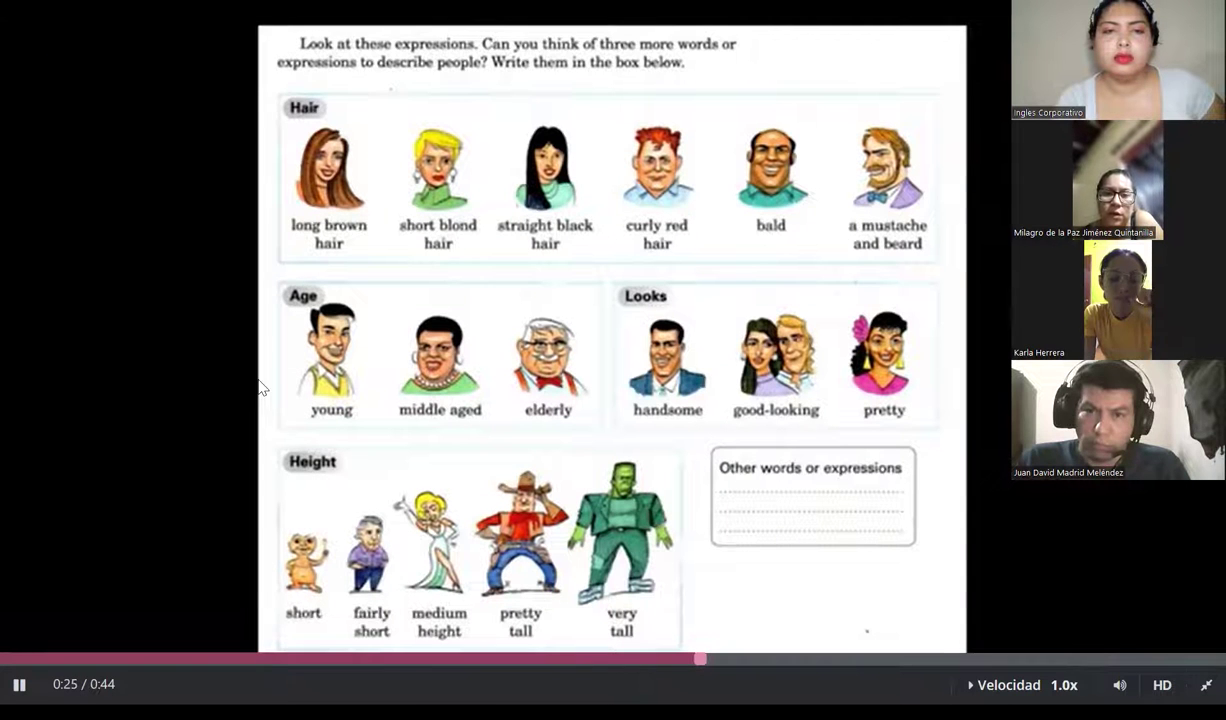
click(922, 197)
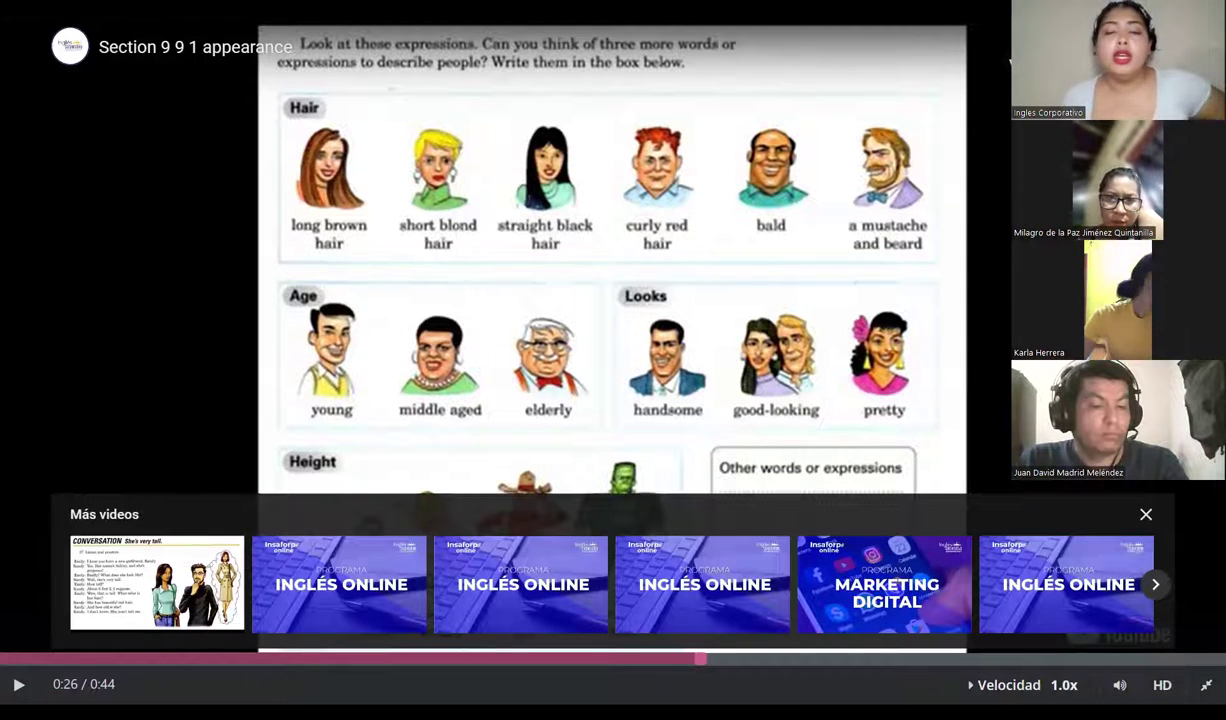
Clear the suggested videos, exit fullscreen with the video paused at 0:26, and return to the lesson nav bar.
key(Escape)
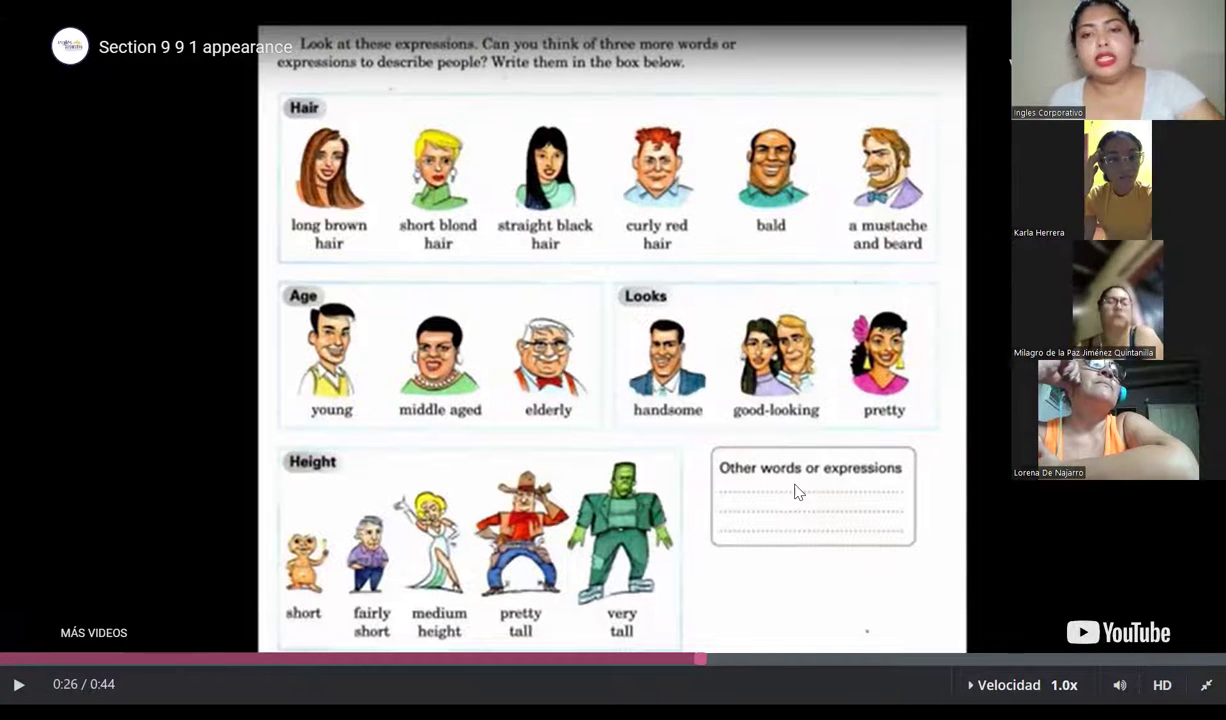
key(Escape)
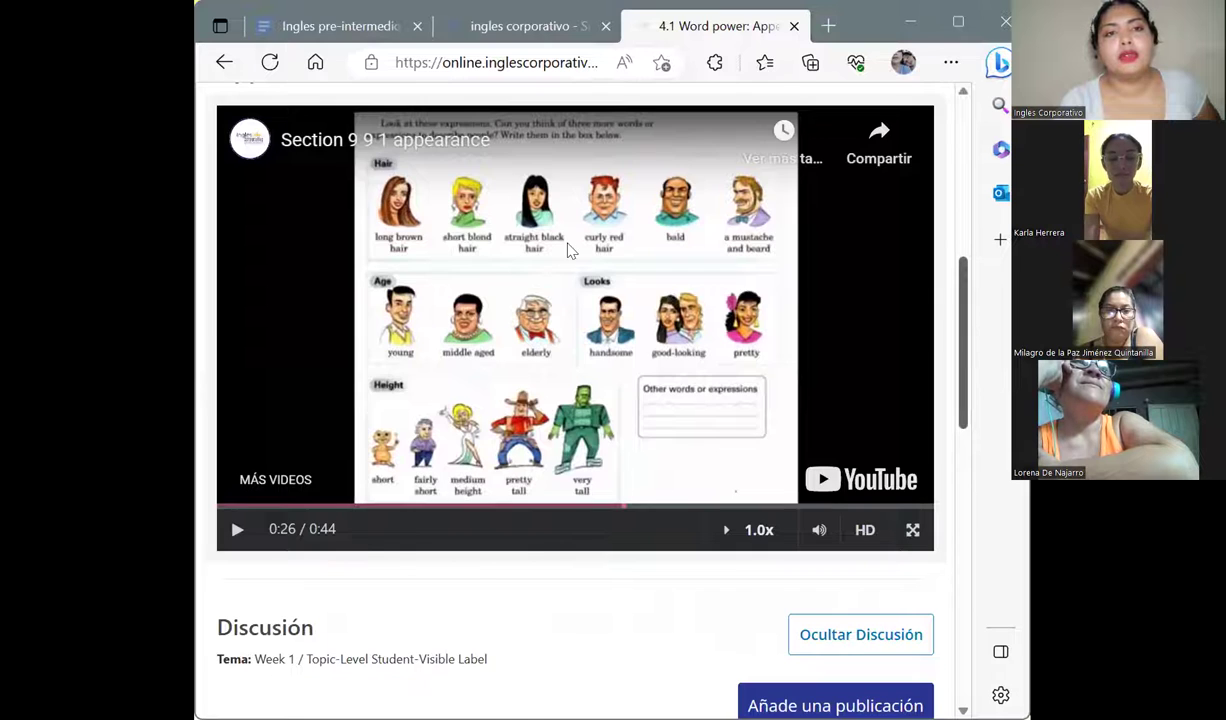
scroll(412, 160, up, 3)
Open unit 4.3 Conversation 'She's very tall' and show its 'Section 9 9 3 she is very tall' video fullscreen.
click(416, 152)
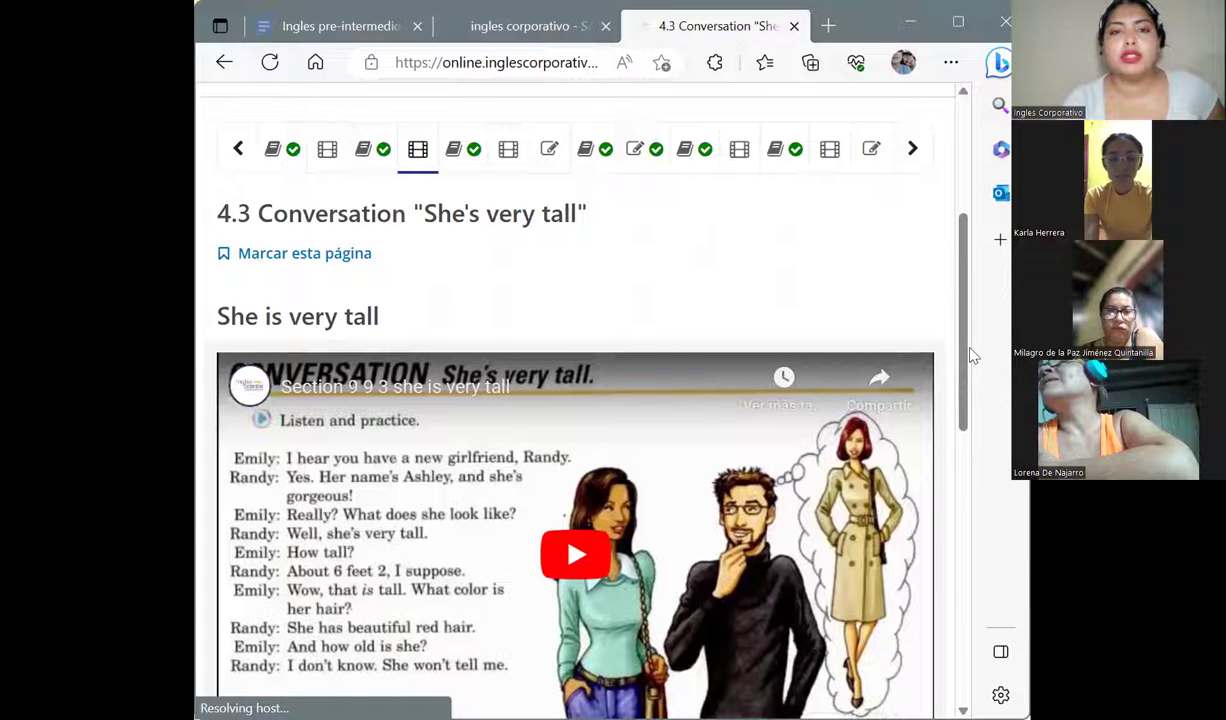
scroll(970, 352, down, 3)
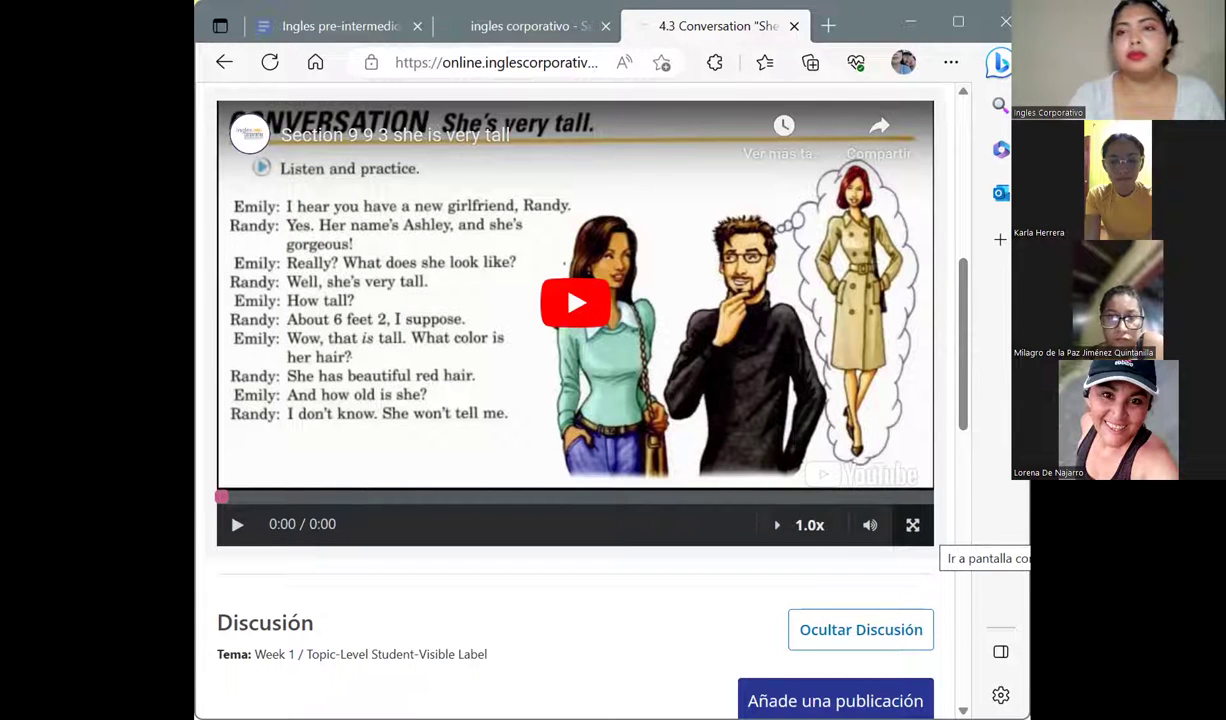
click(912, 525)
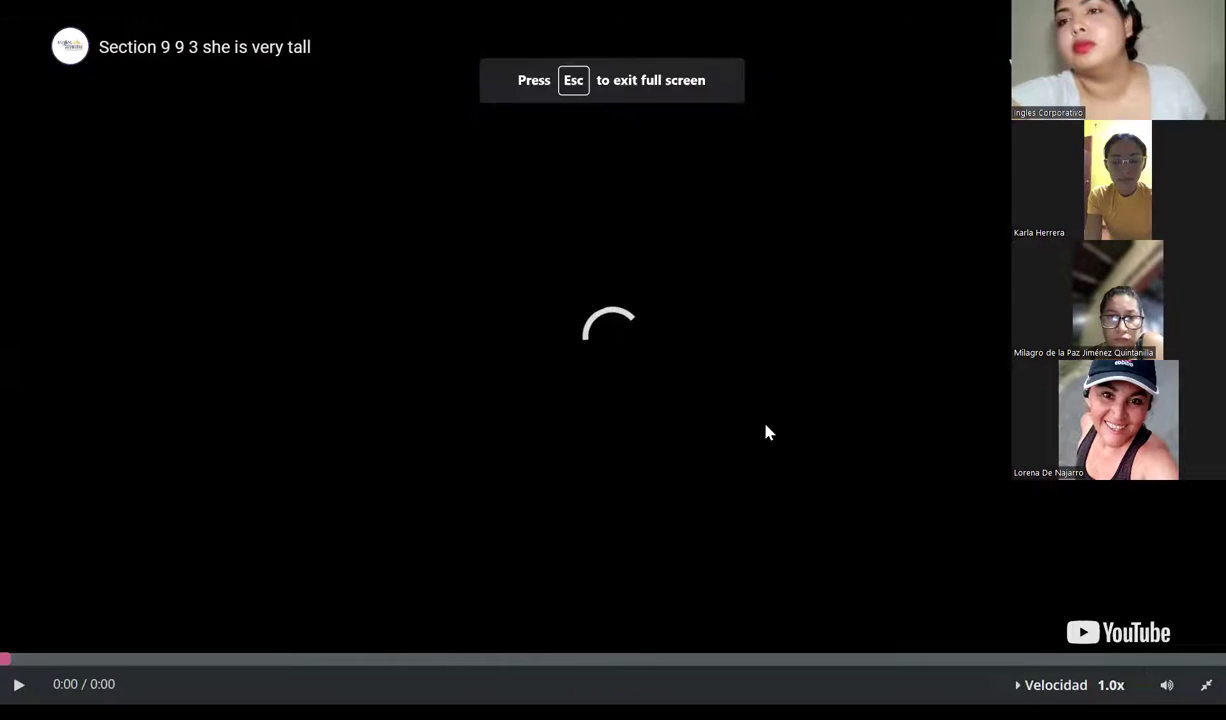
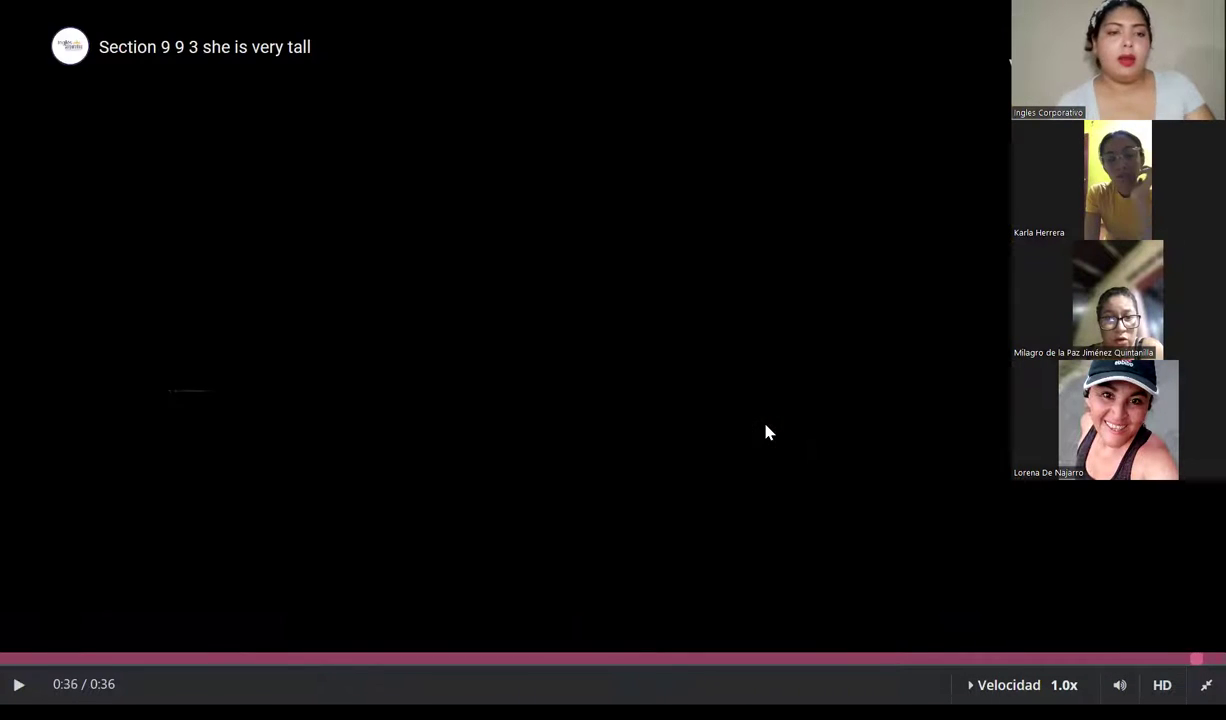
Restart the shared video from 0:20, at the 'She's very tall' conversation slide.
click(633, 660)
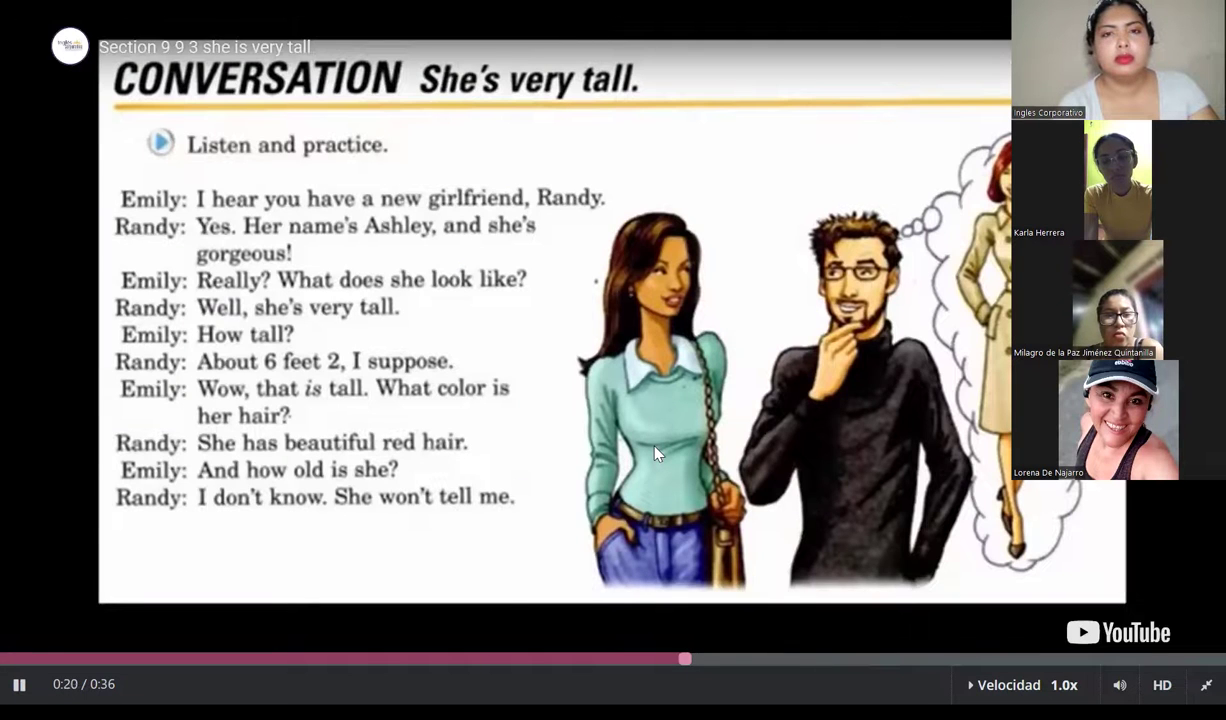
Pause the video at 0:21 so the 'She's very tall' dialogue stays on screen.
click(655, 453)
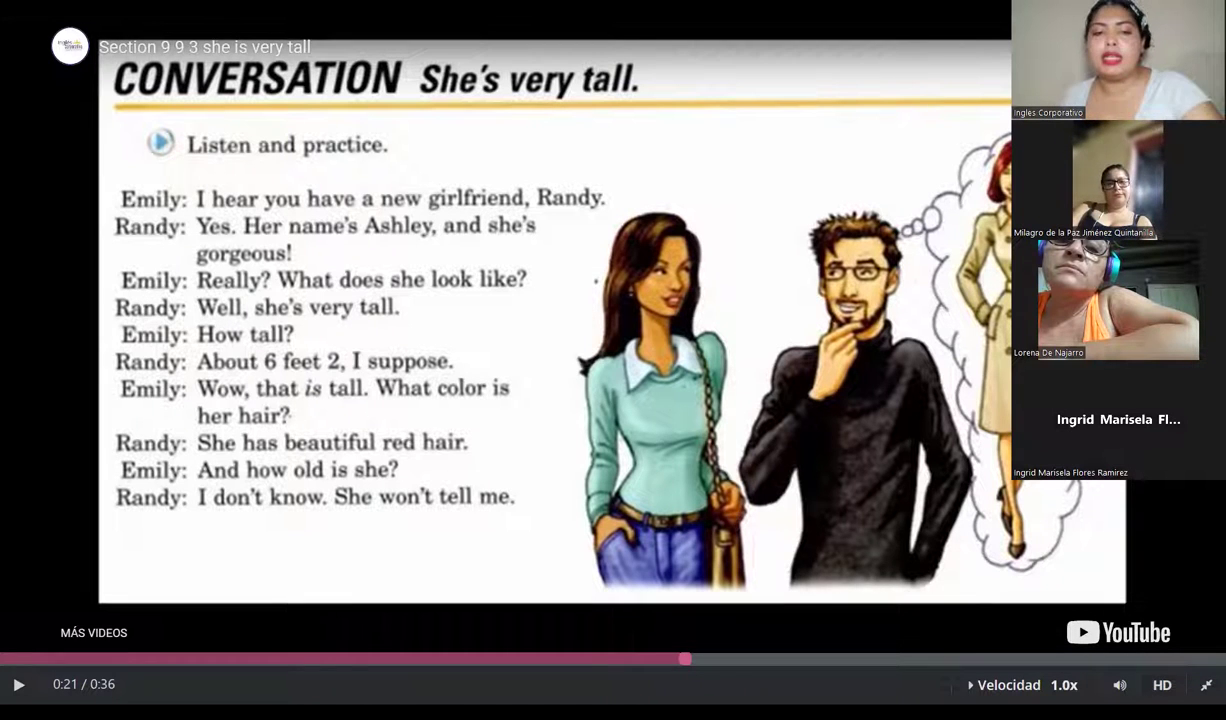
Exit the video's fullscreen view.
key(Escape)
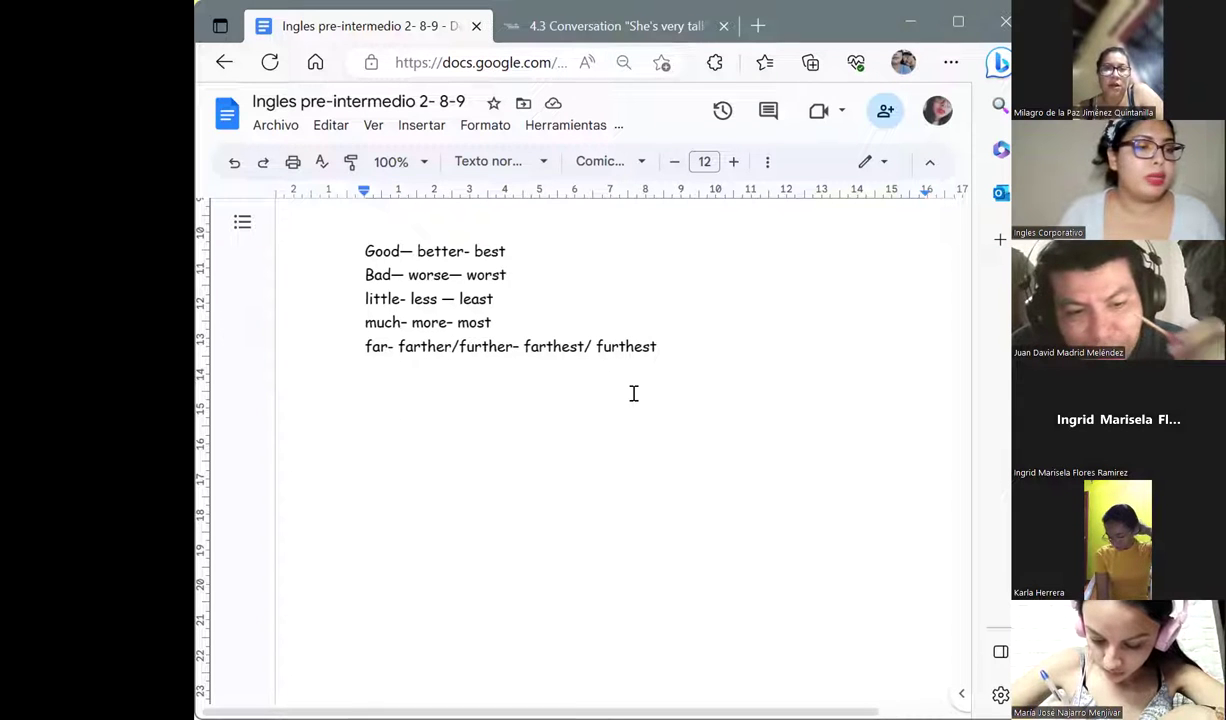
Add a bold 'Topic: Modifiers' heading below the comparatives and leave an empty line beneath it.
text(T)
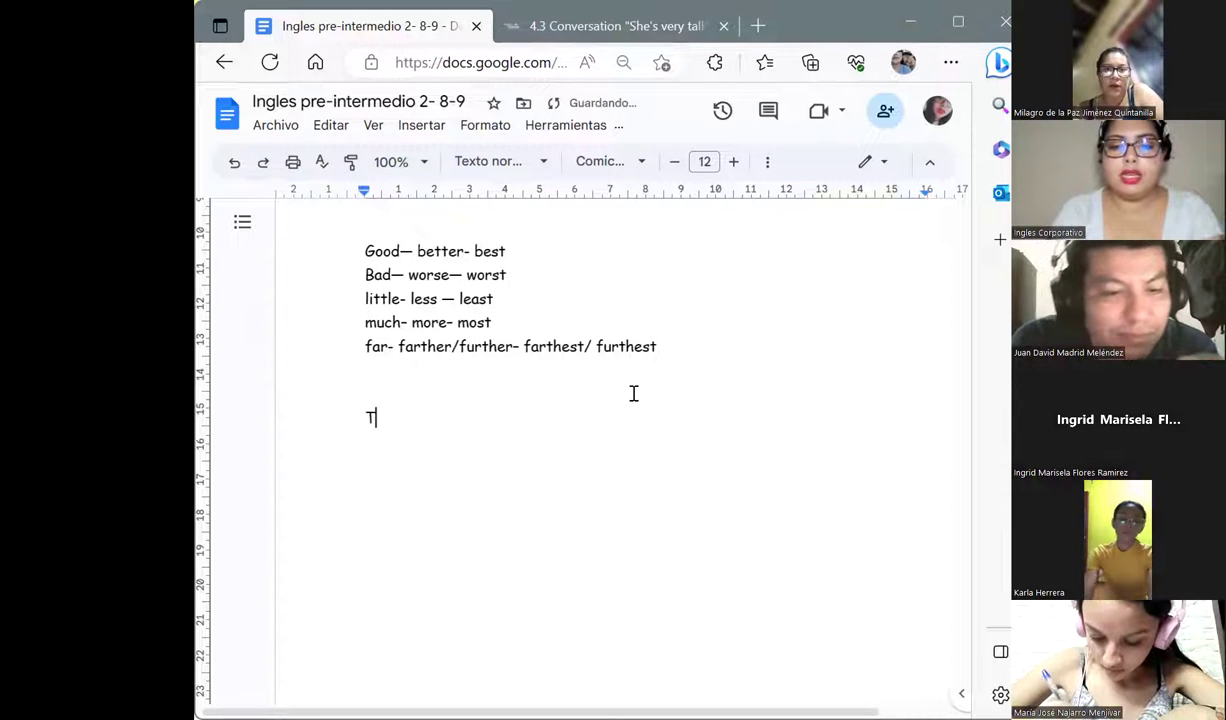
text(opic:)
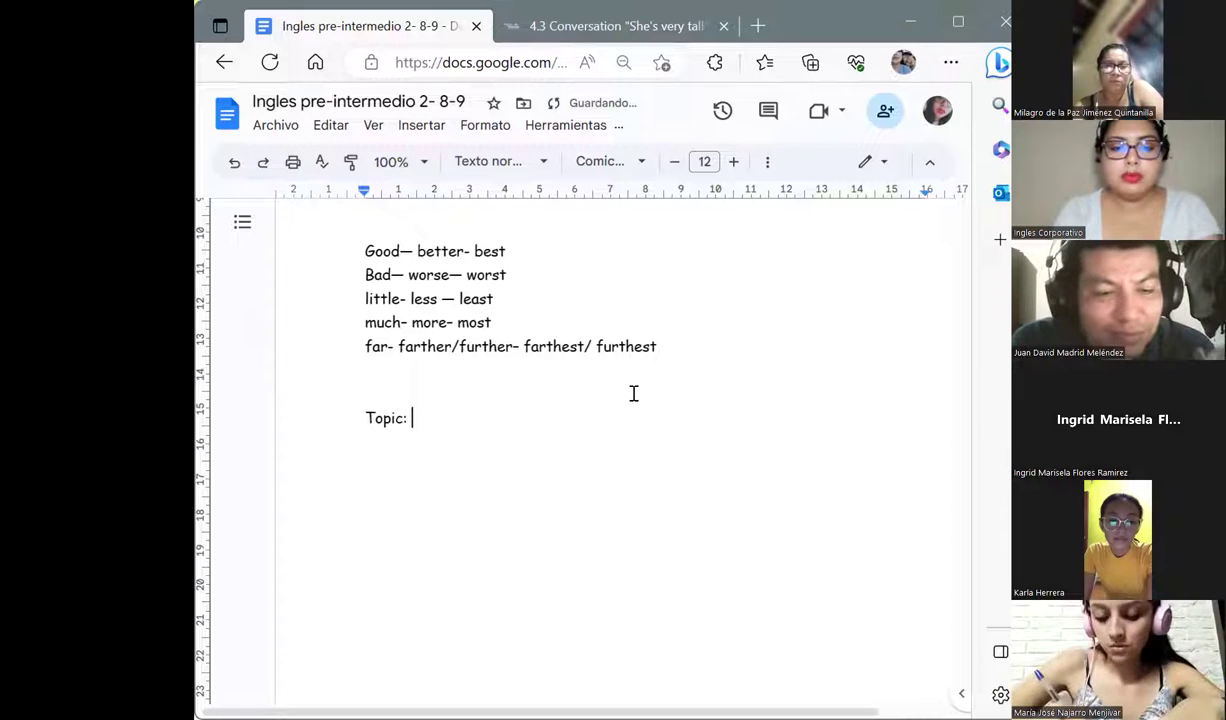
text(fiers)
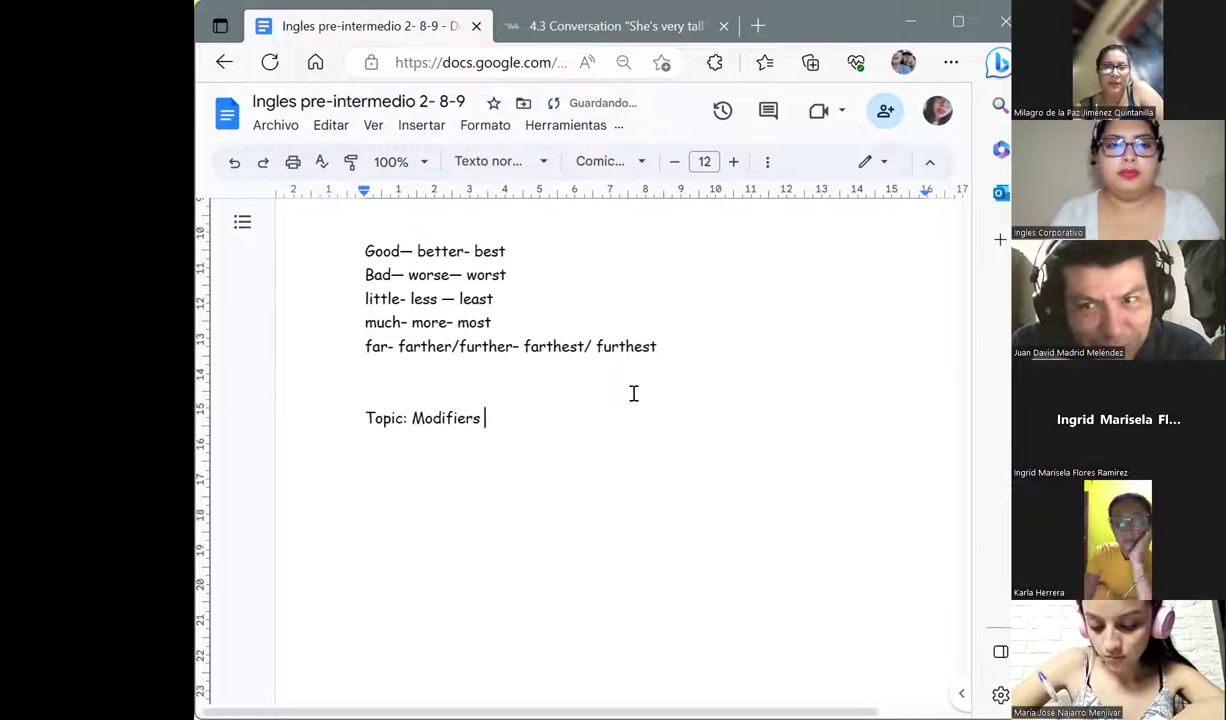
key(Return)
key(Return)
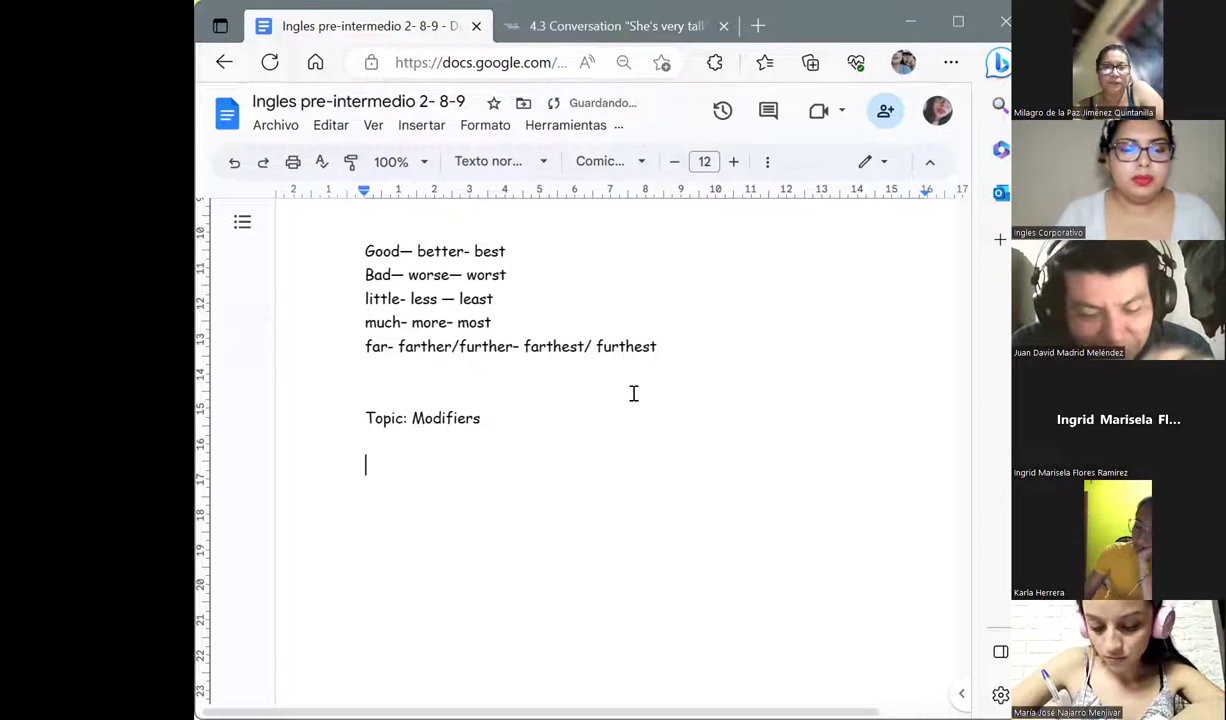
drag(541, 420, 343, 418)
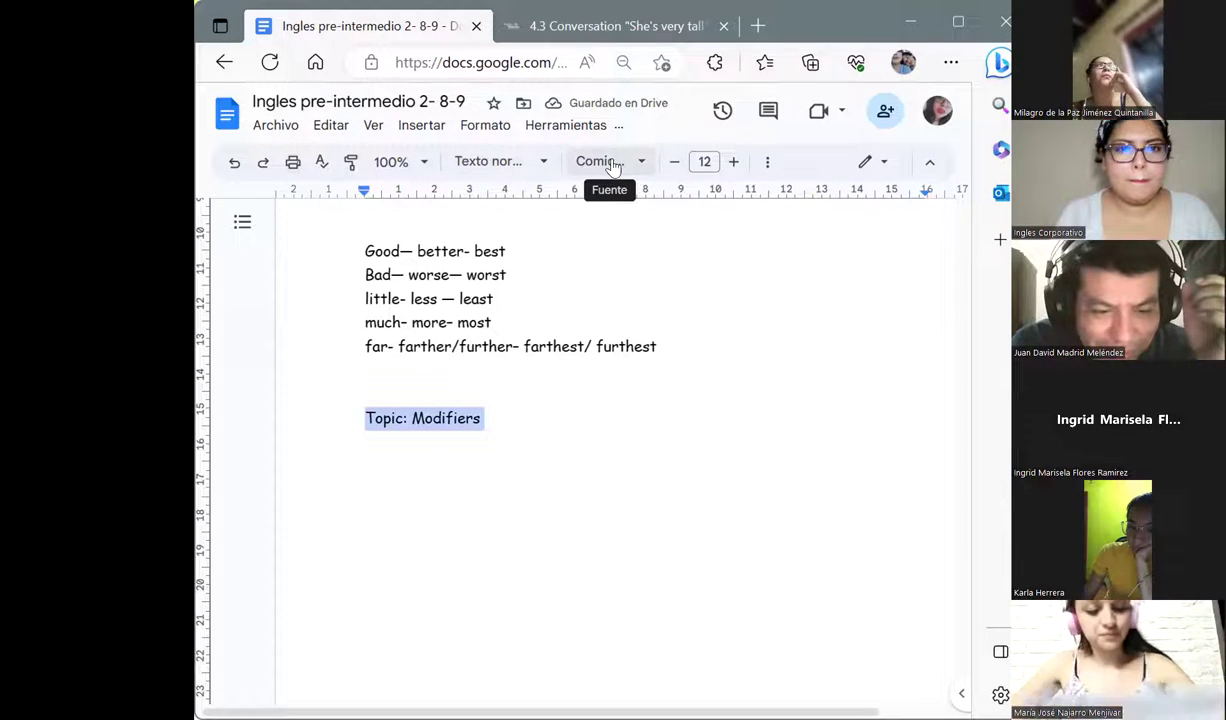
click(768, 166)
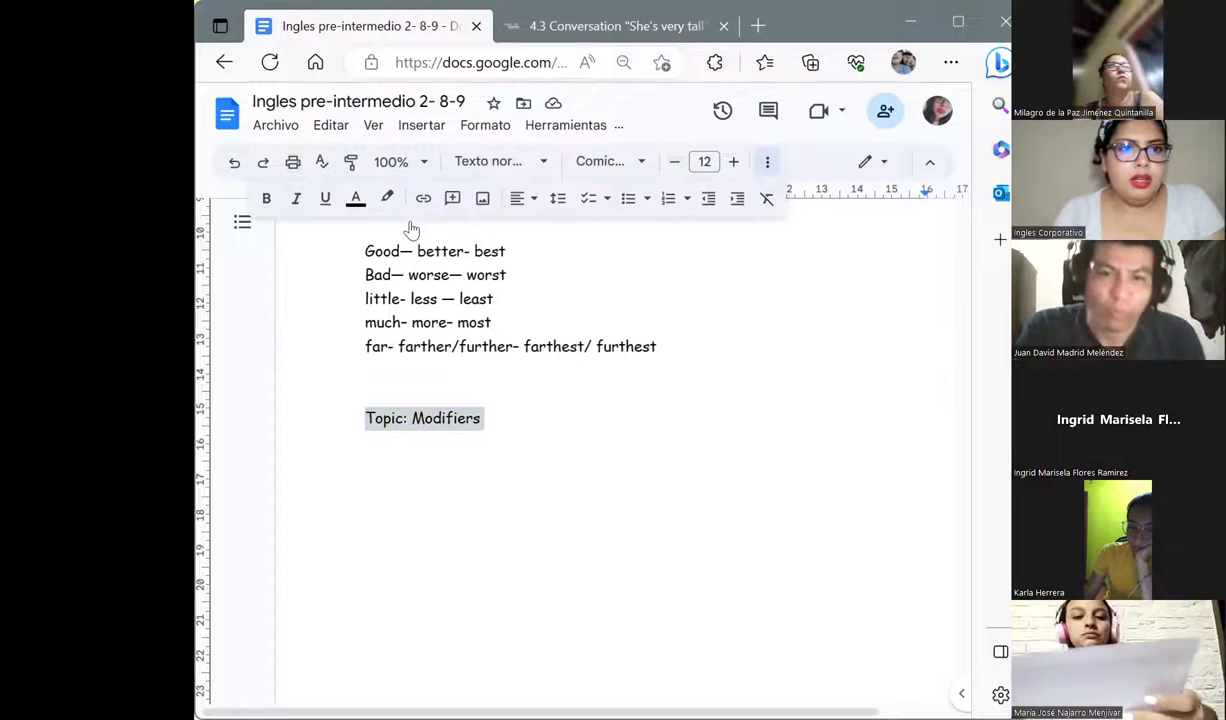
click(267, 198)
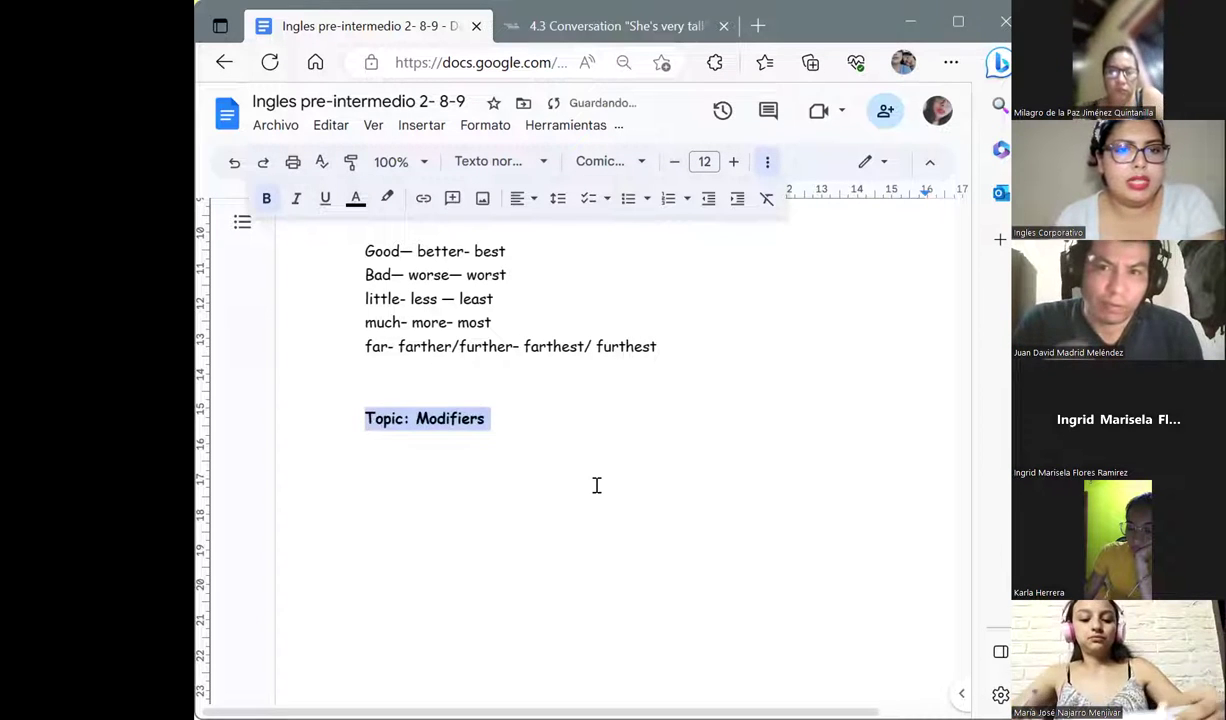
click(596, 486)
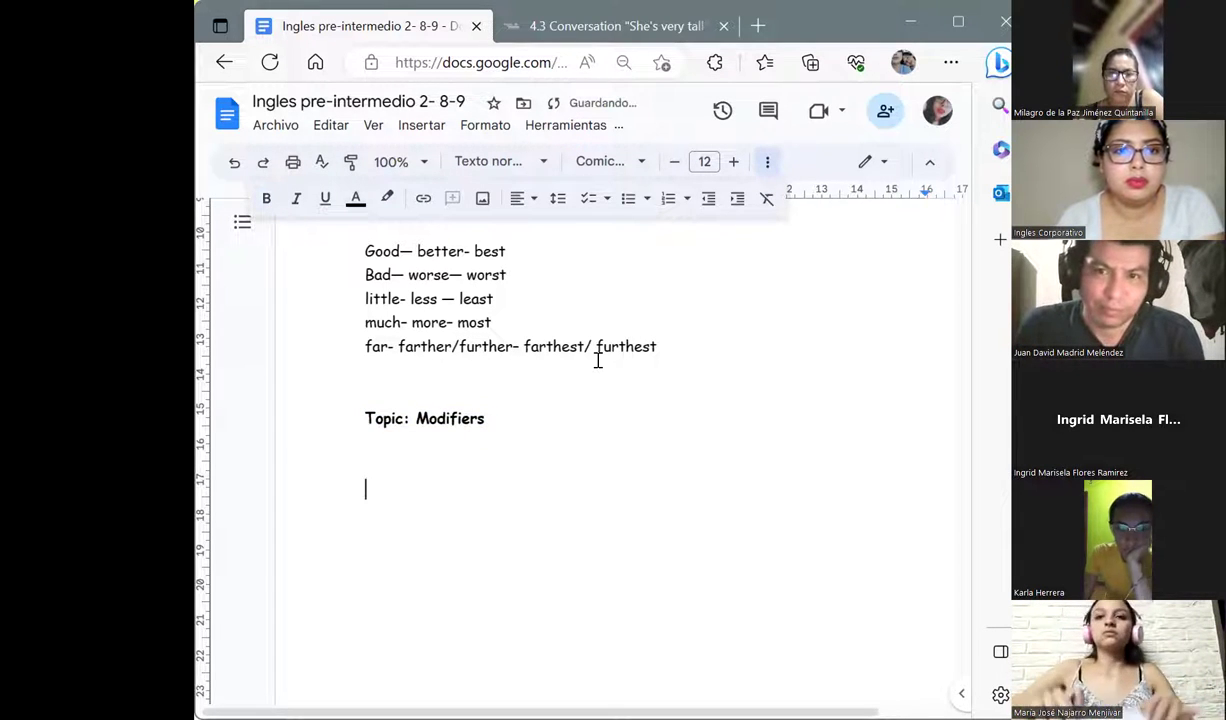
scroll(597, 360, right, 1)
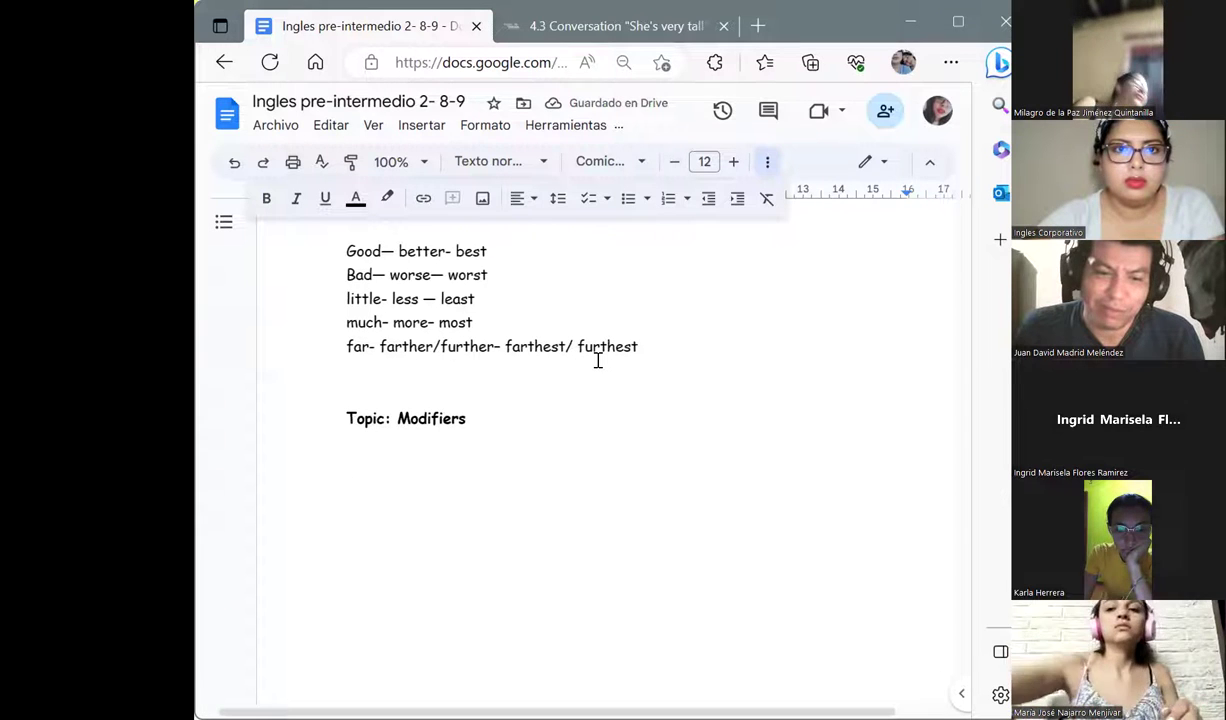
key(ctrl+plus)
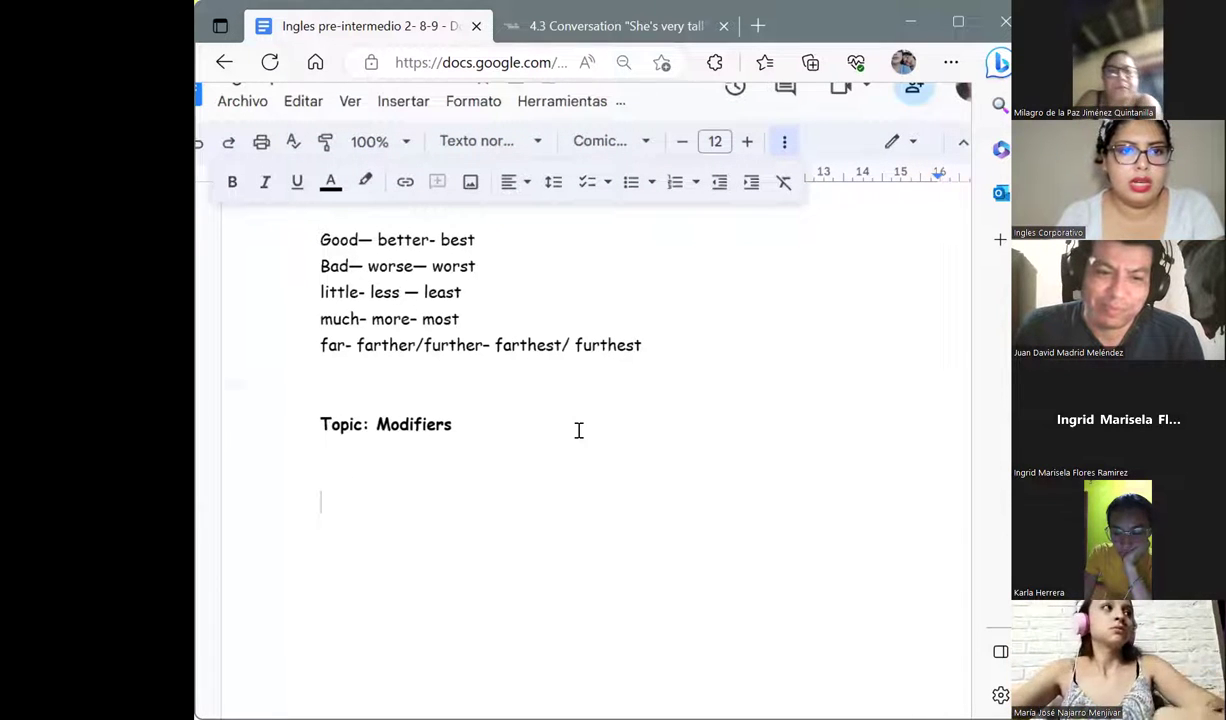
key(BackSpace)
key(BackSpace)
key(BackSpace)
key(Return)
key(Return)
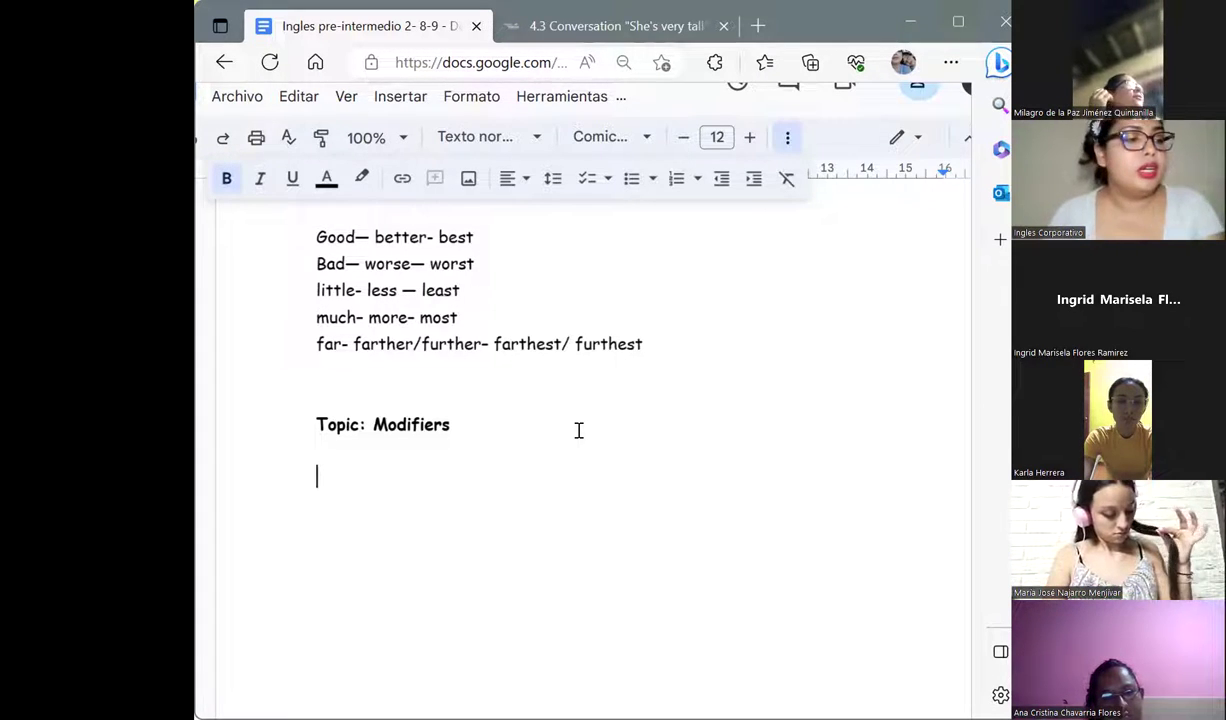
Type the definition 'Modifiers as their name implies, are words that modify.' and start a new line.
text(Modif)
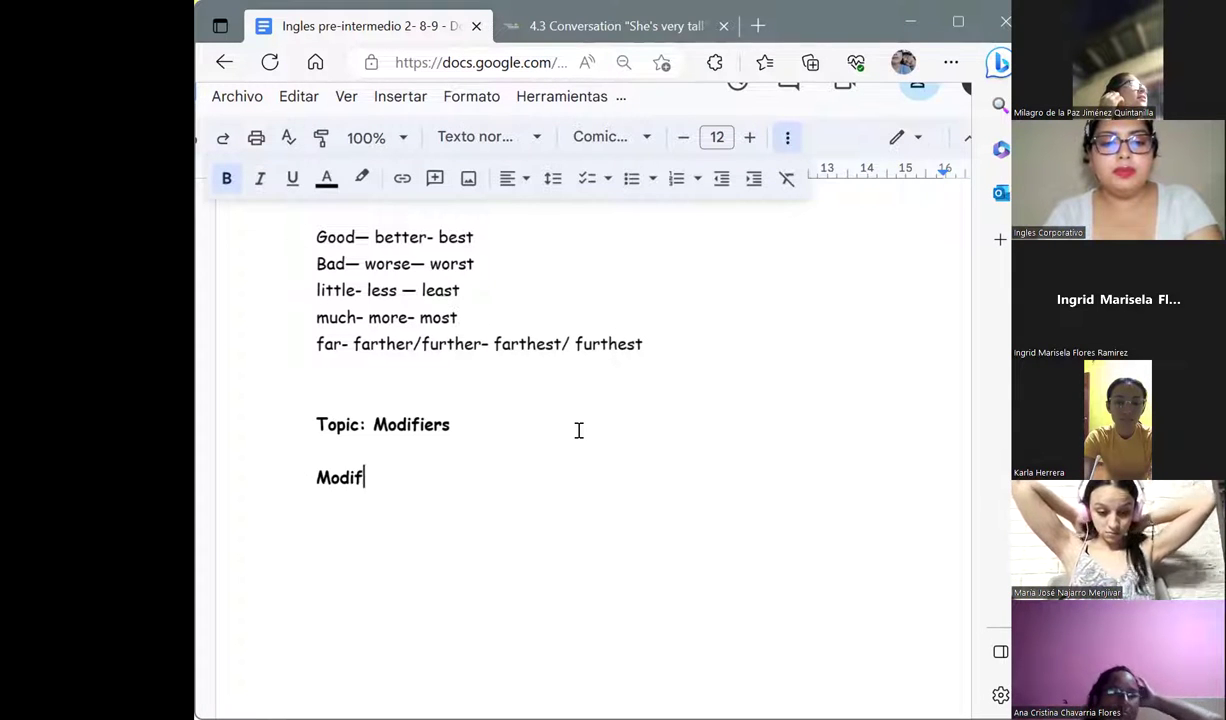
text(iers as )
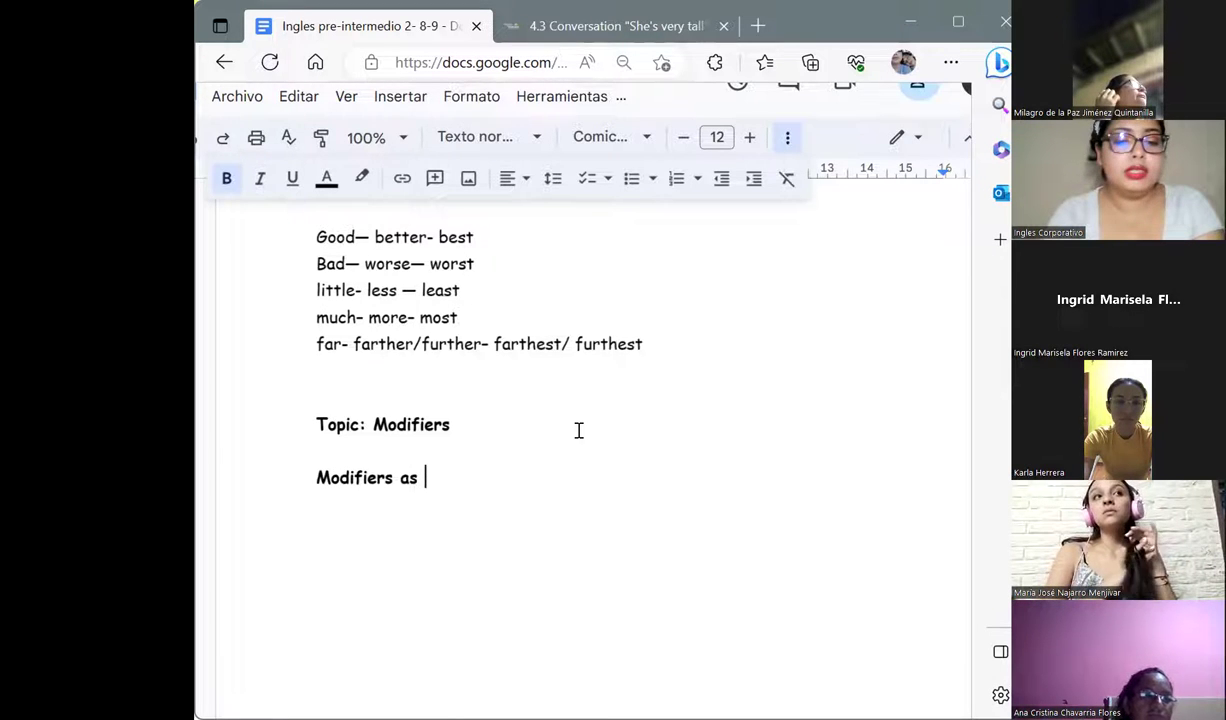
text(their )
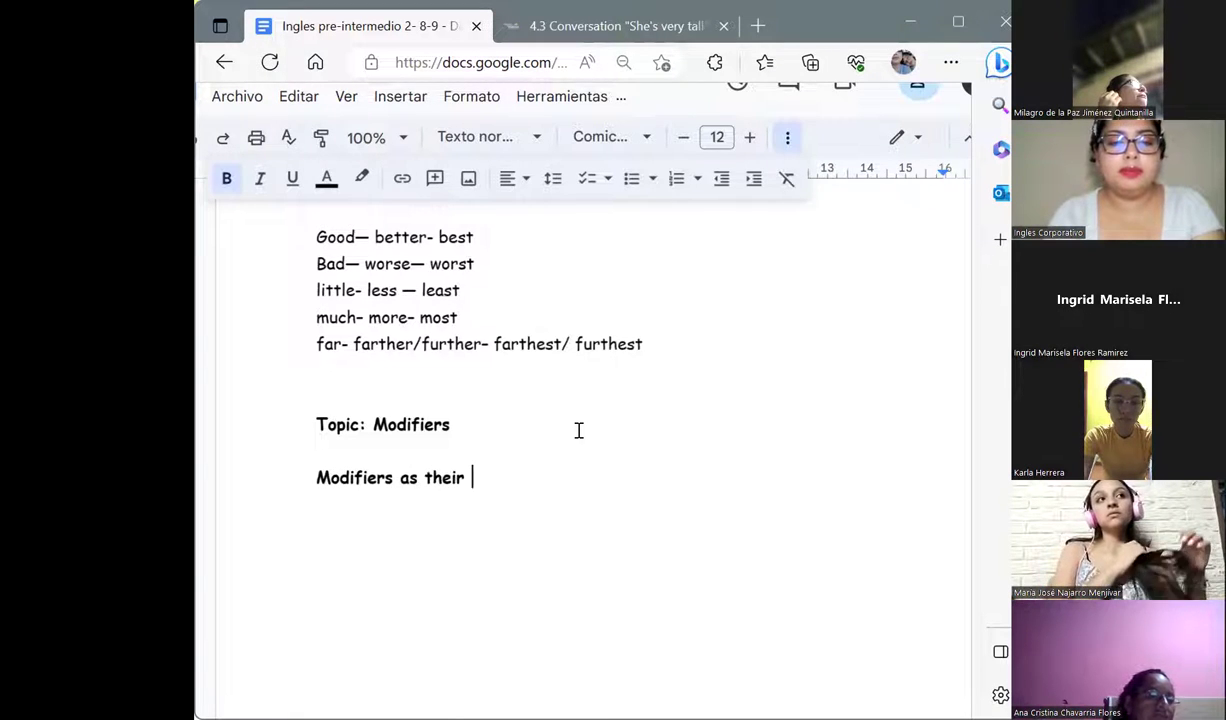
text(name implies)
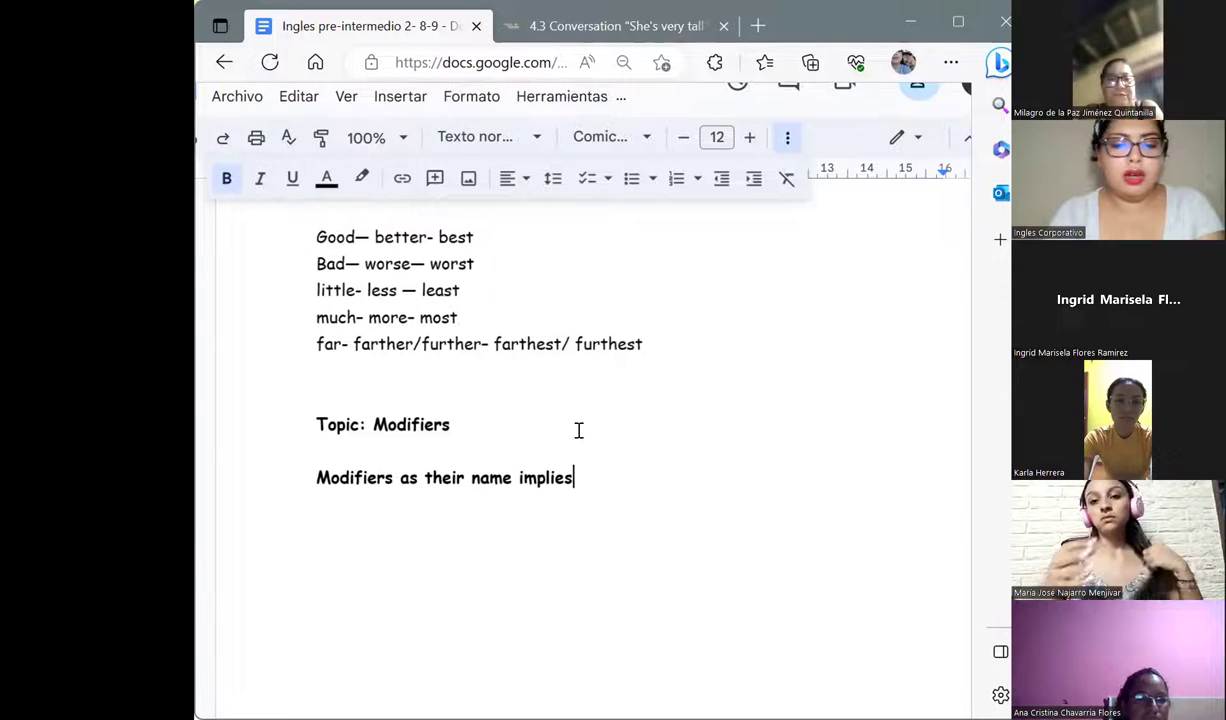
text(, are worf)
key(BackSpace)
text(ds )
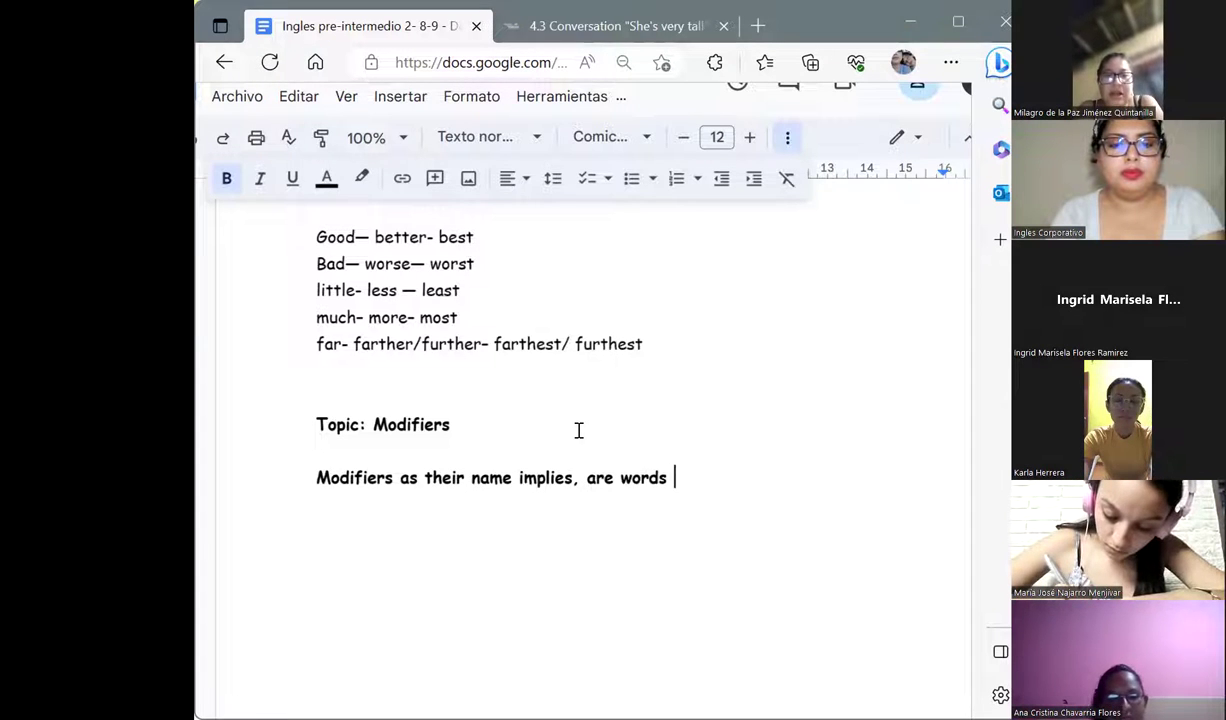
text(that )
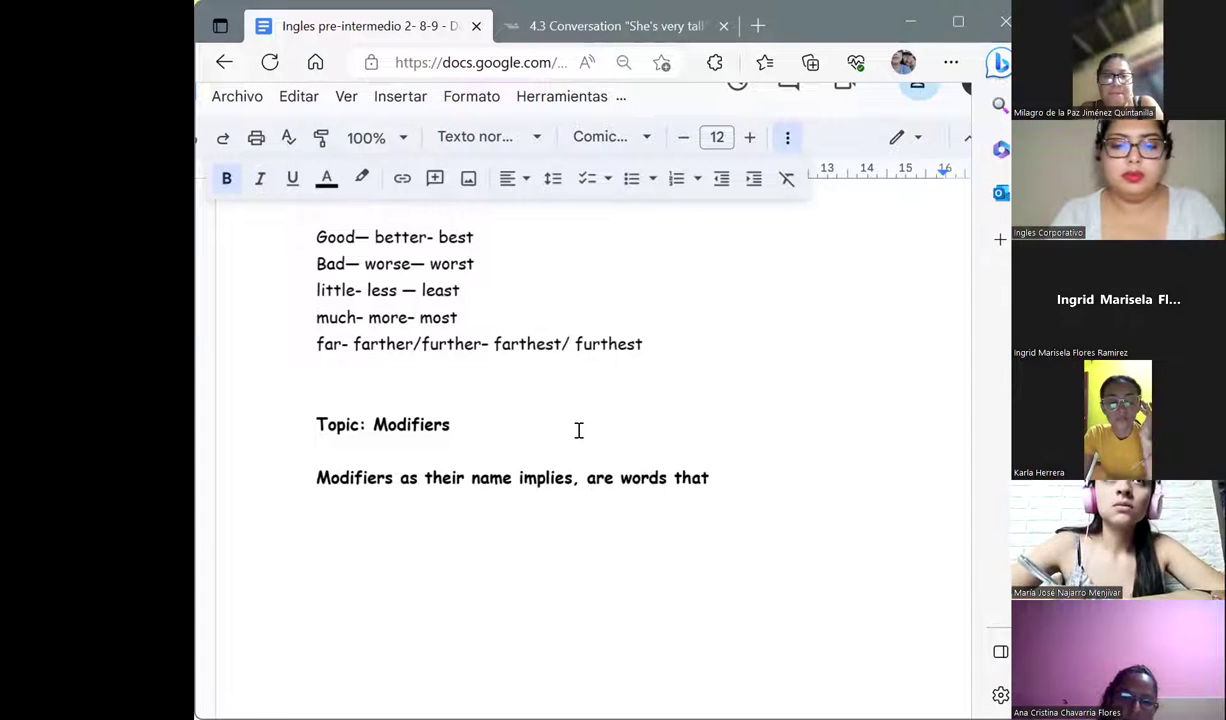
text(modify.)
key(Return)
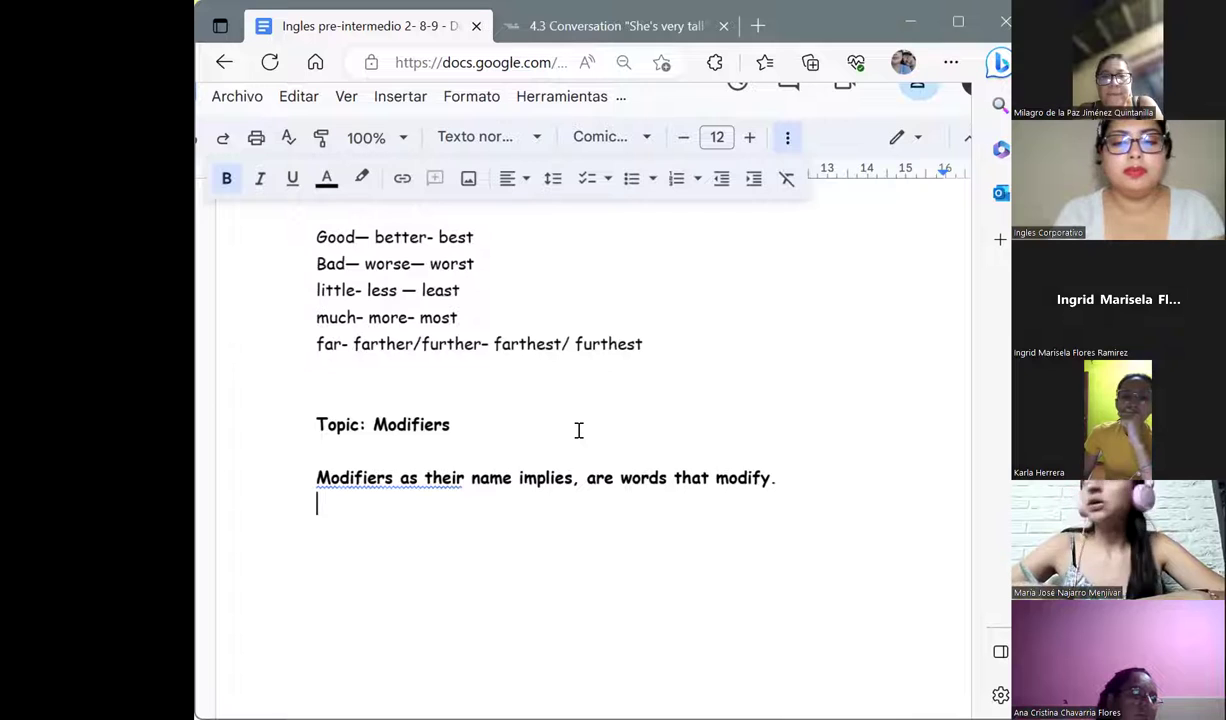
Add quotes around Modifiers and type 'Specifically, they're words that modify their sentences' meaning.'.
text(Specifica)
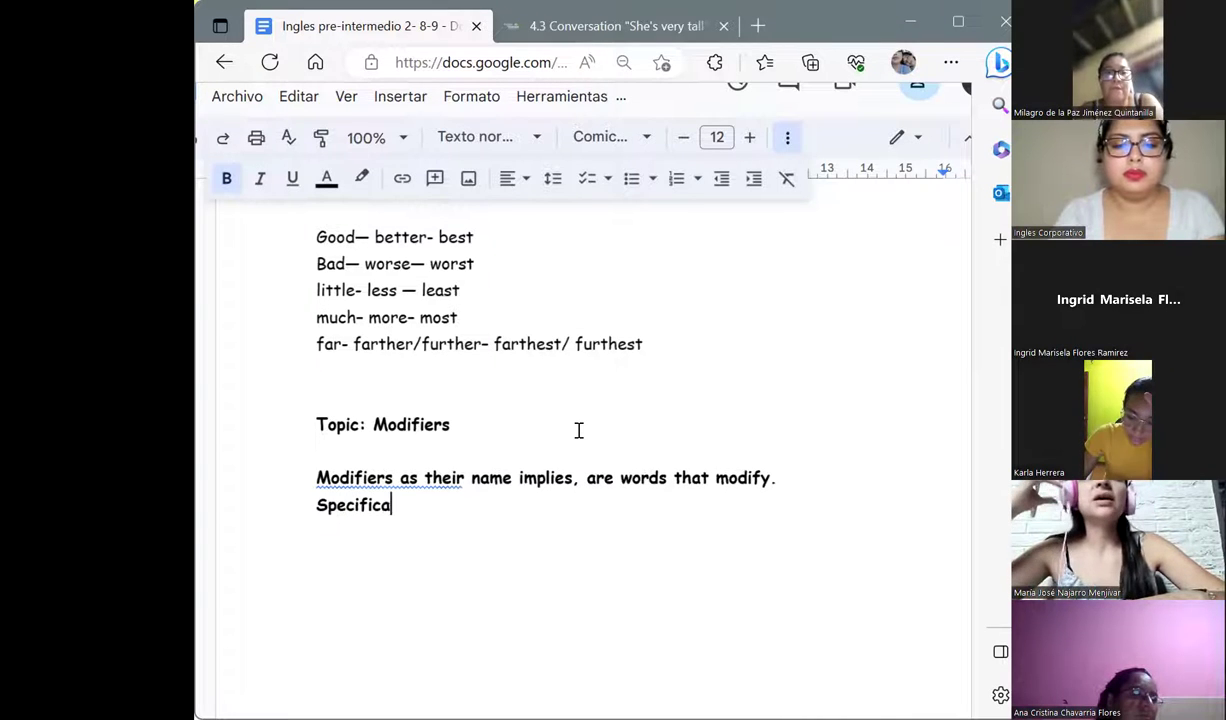
text(lly,)
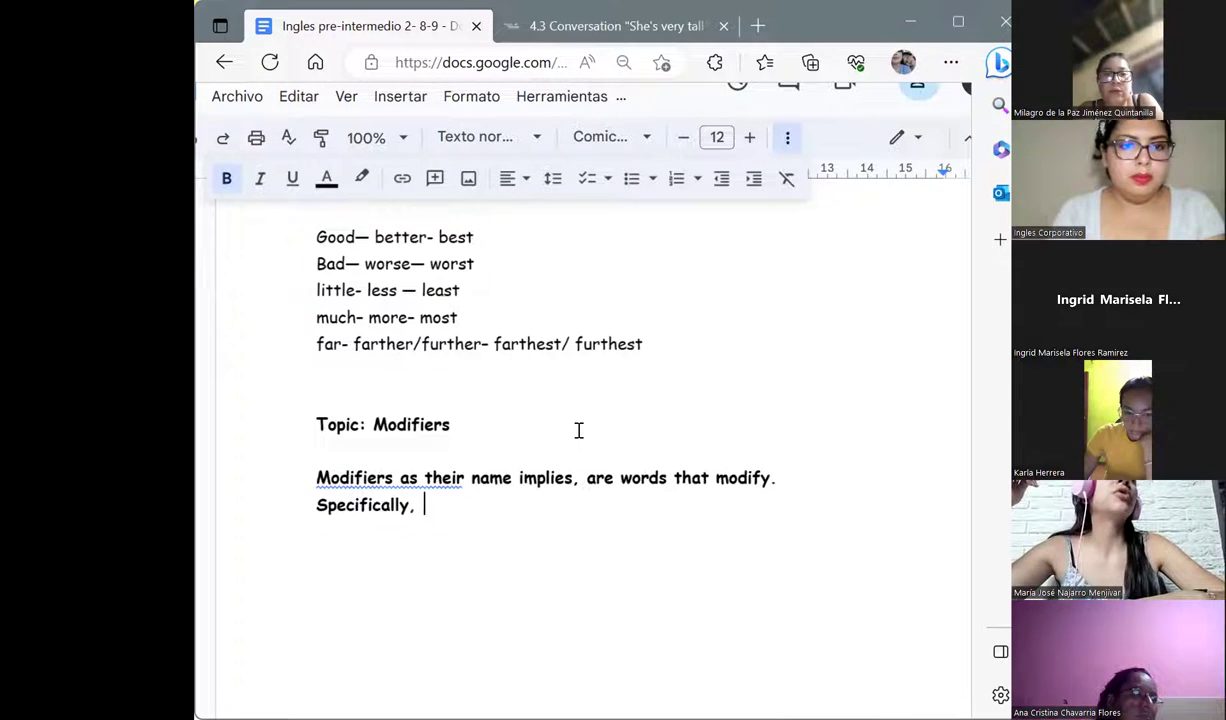
click(392, 478)
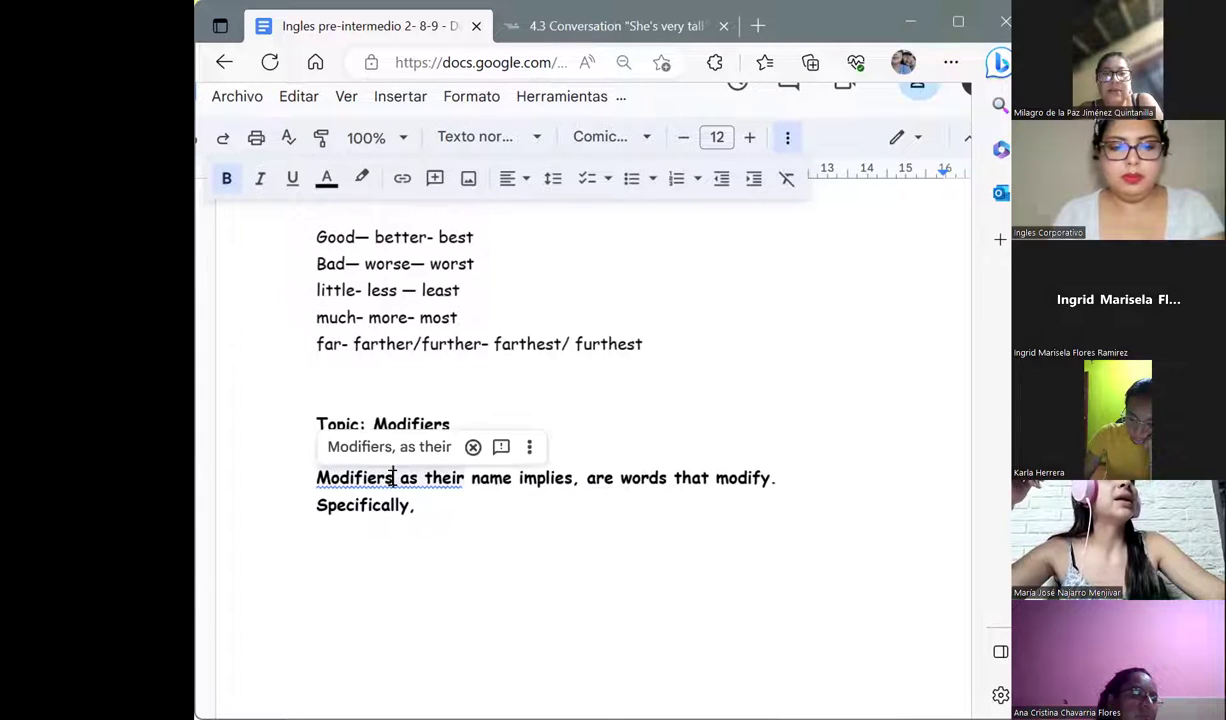
click(393, 478)
text(,)
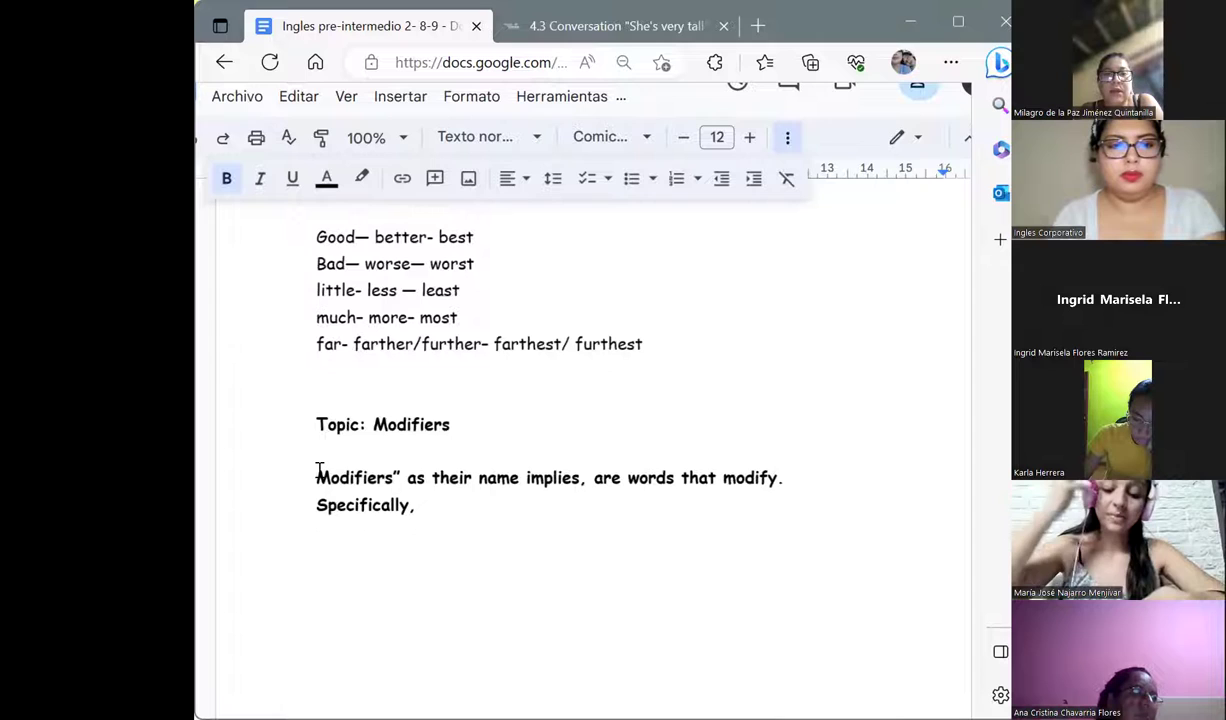
text(")
click(434, 503)
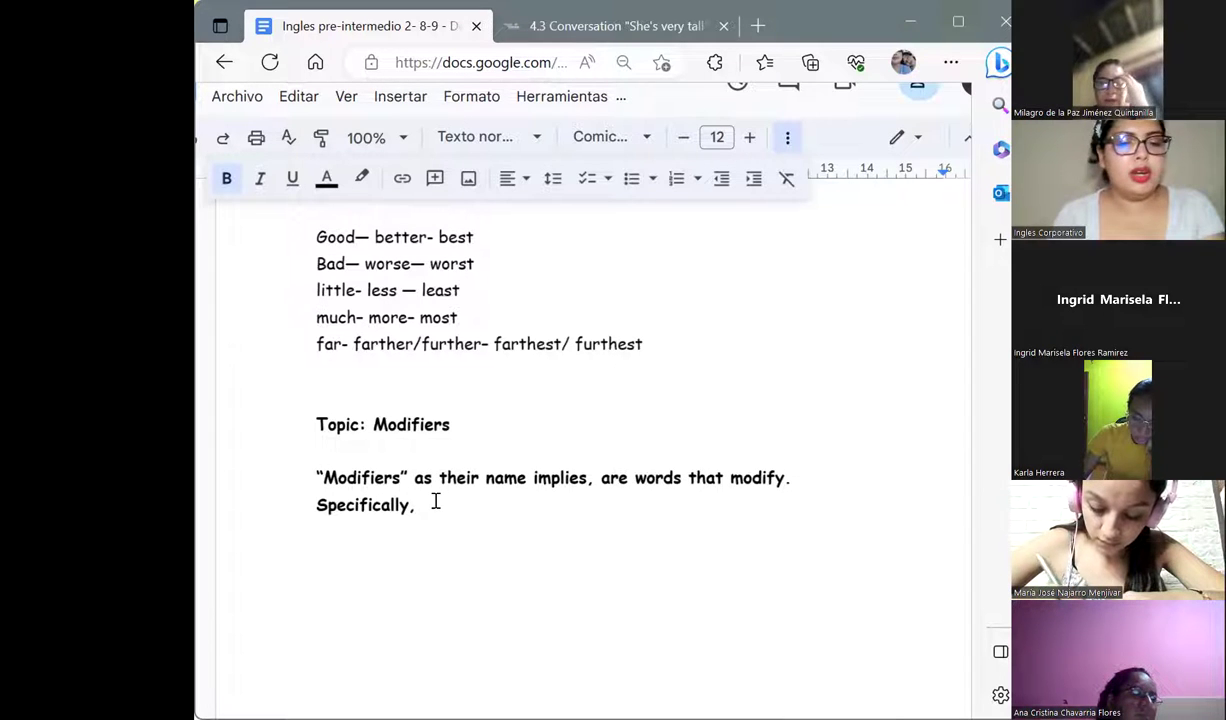
text(the)
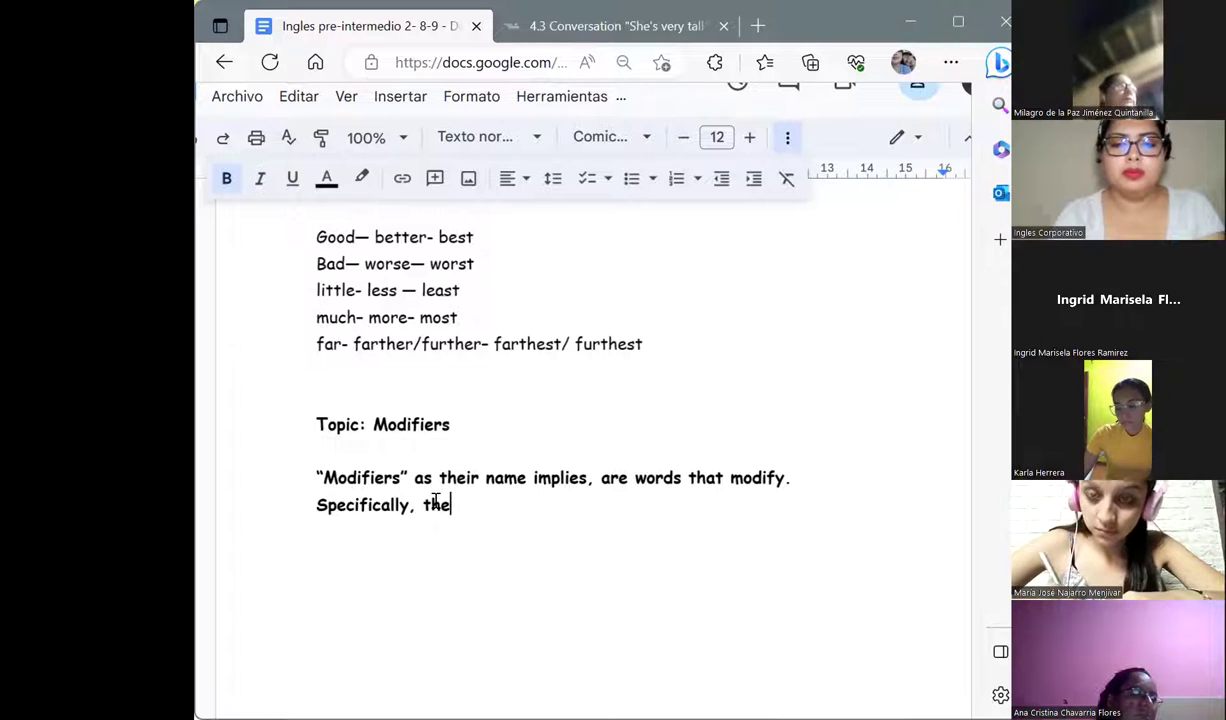
text(y're wo)
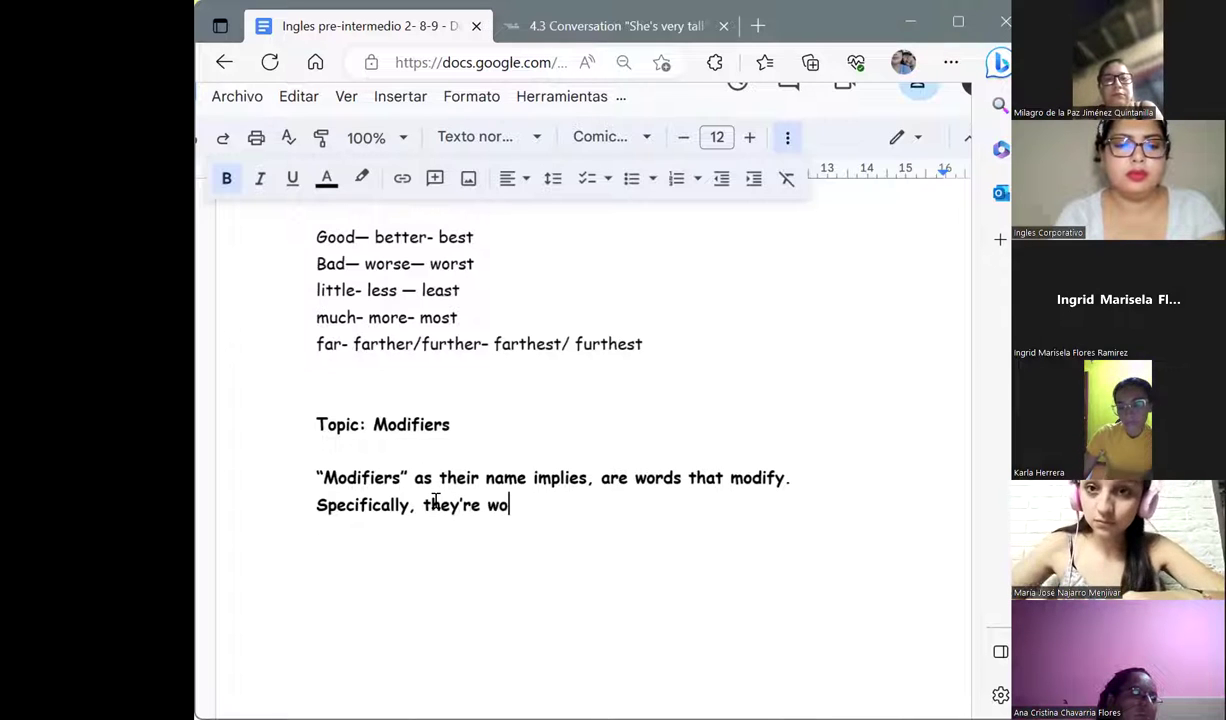
text(rds tht)
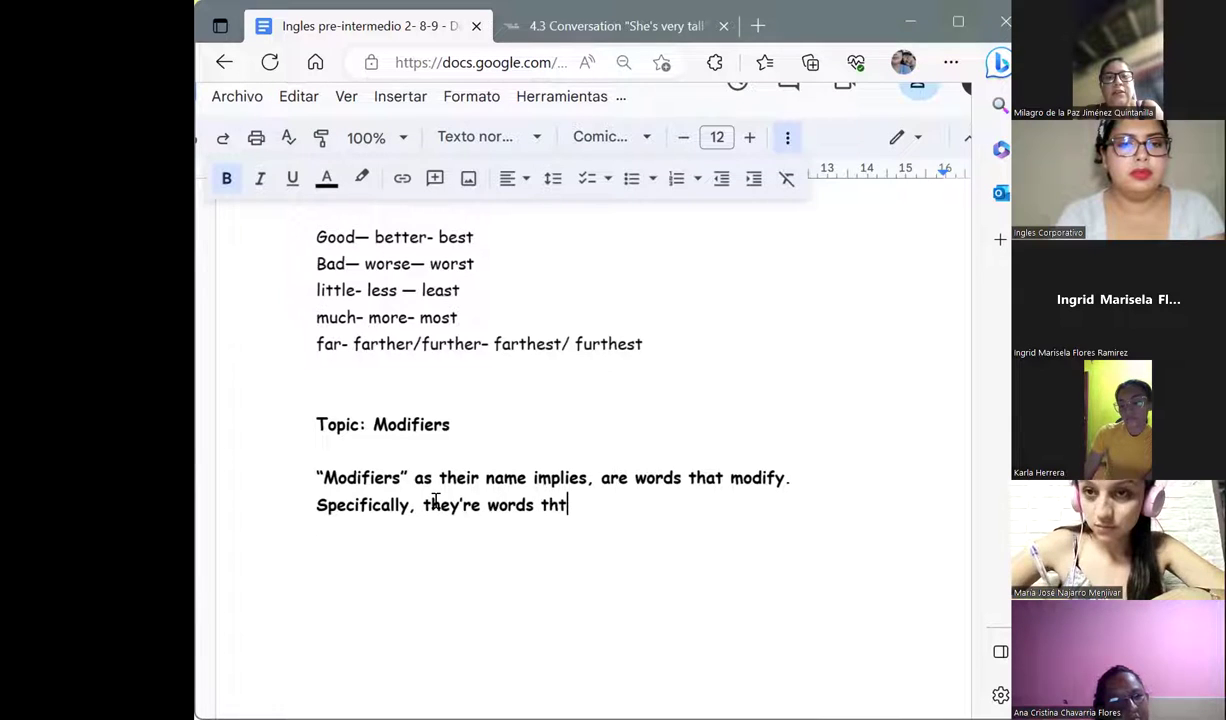
key(BackSpace)
text(at )
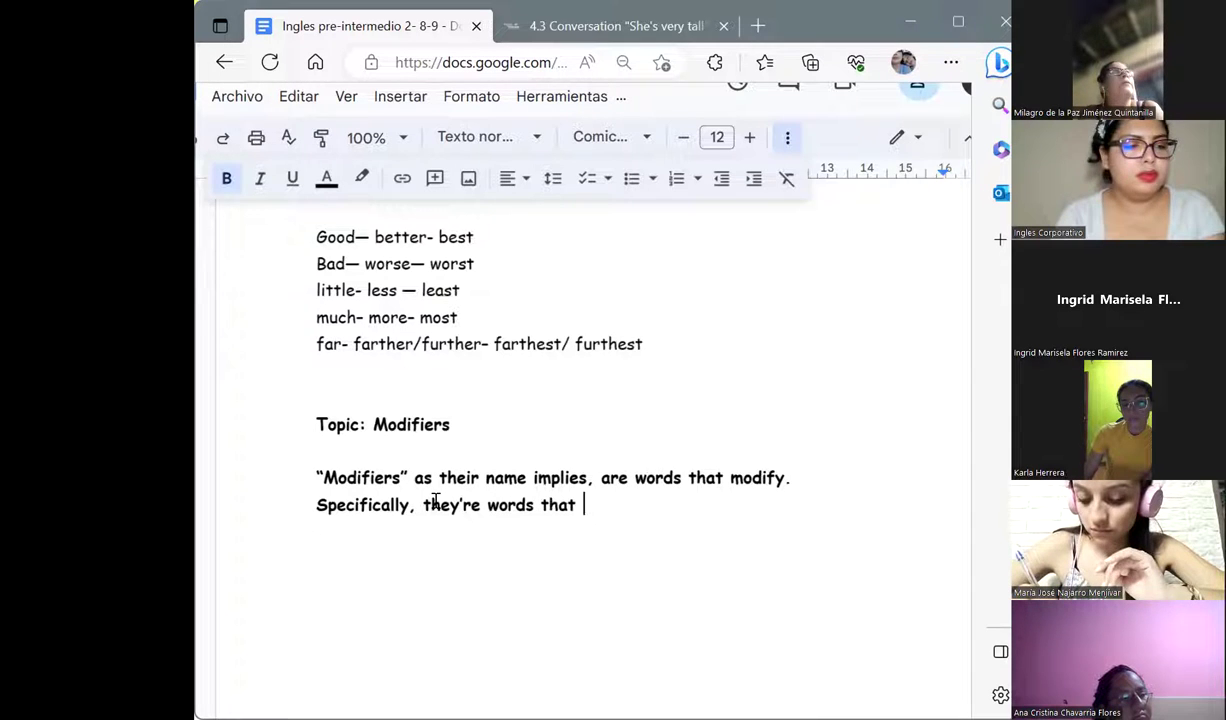
text(modi)
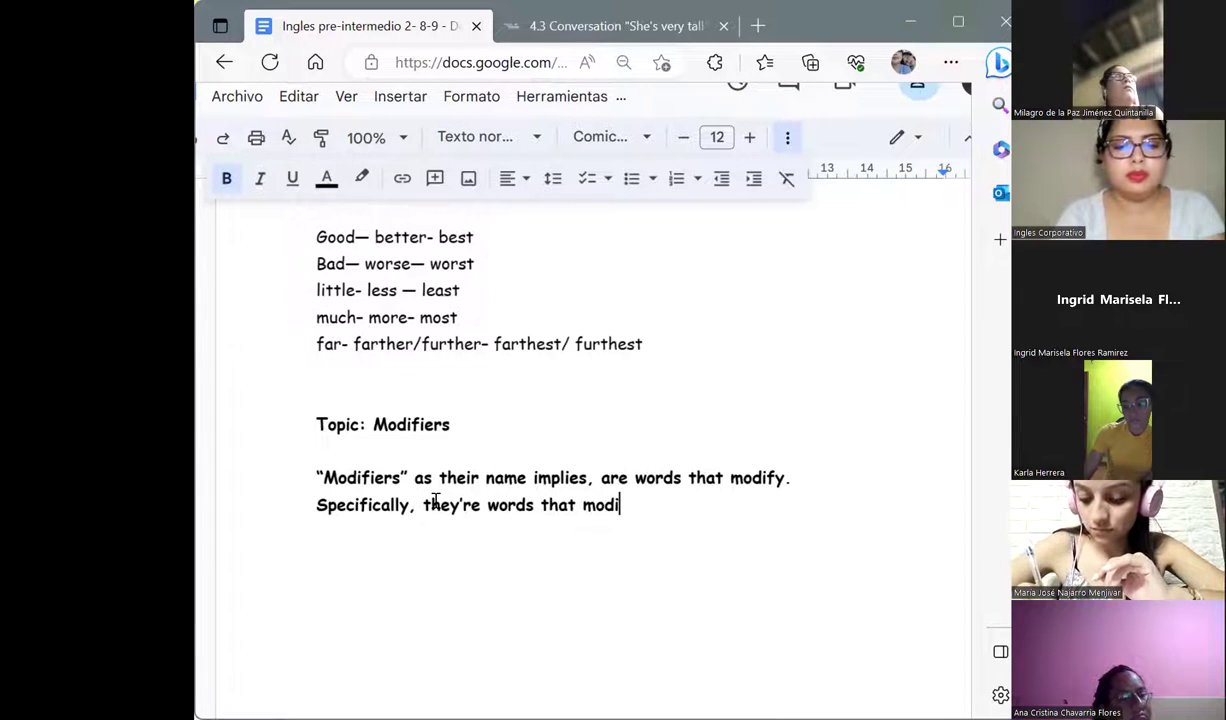
text(fy thei)
text(e)
text(nces' me)
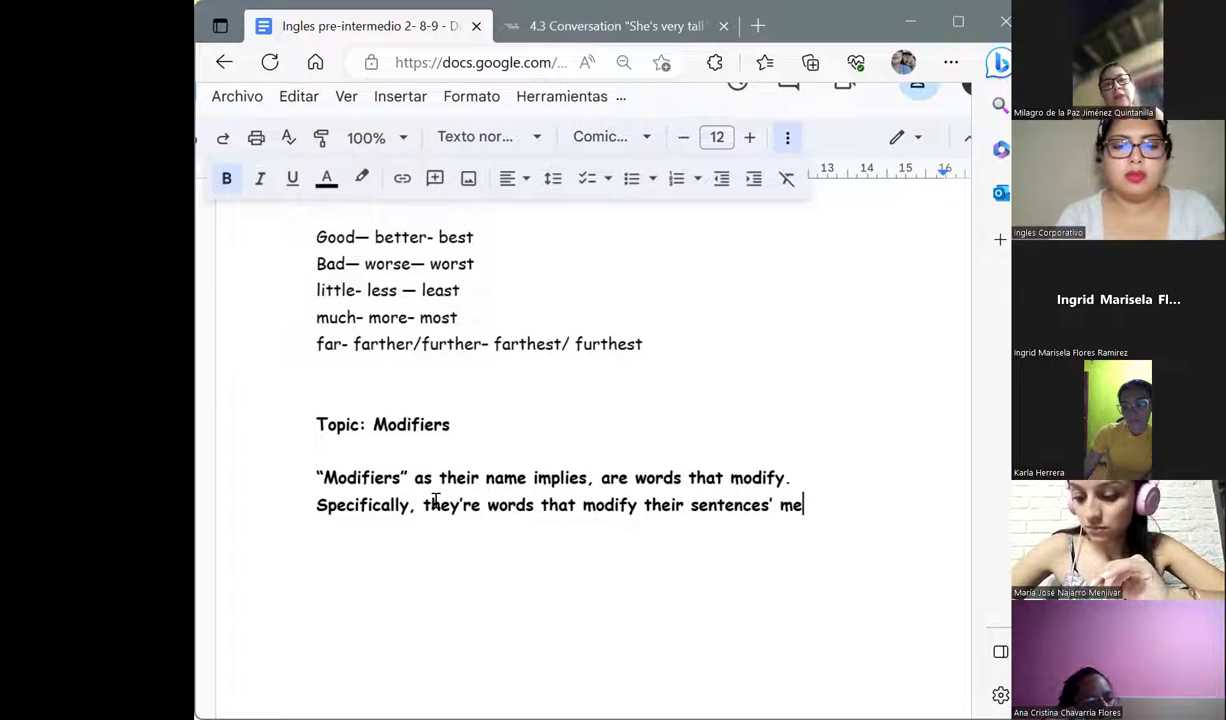
text(aning.)
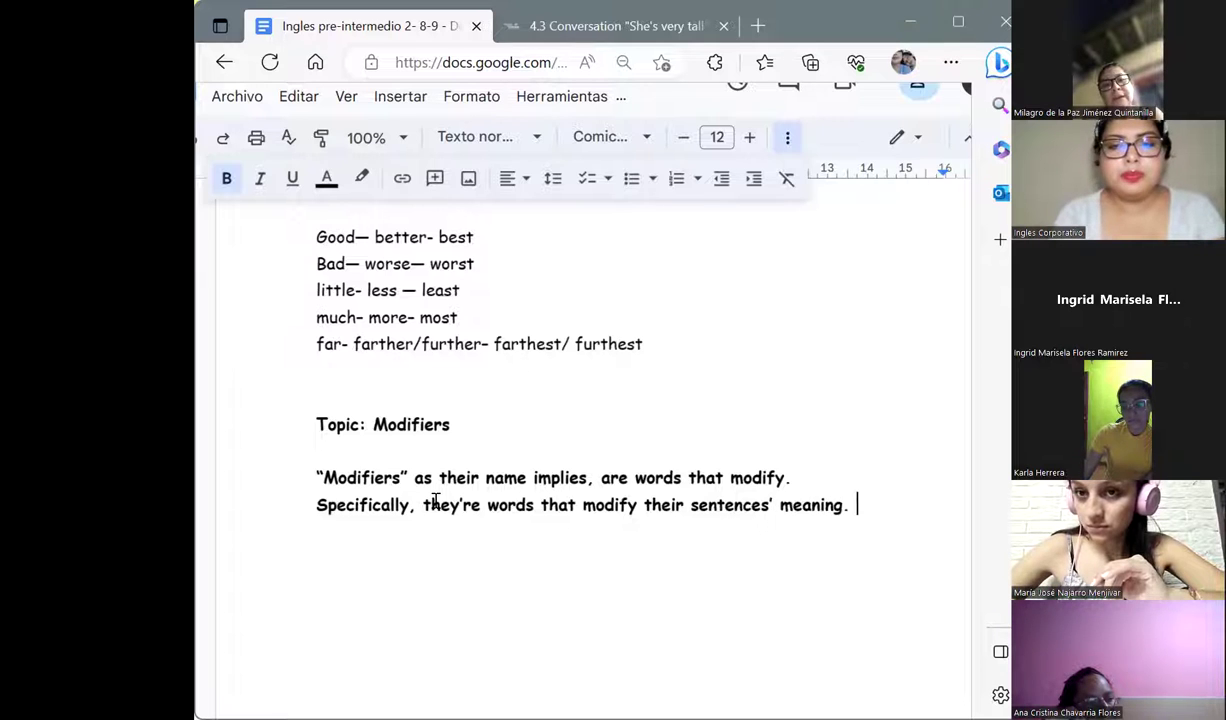
key(Return)
key(Return)
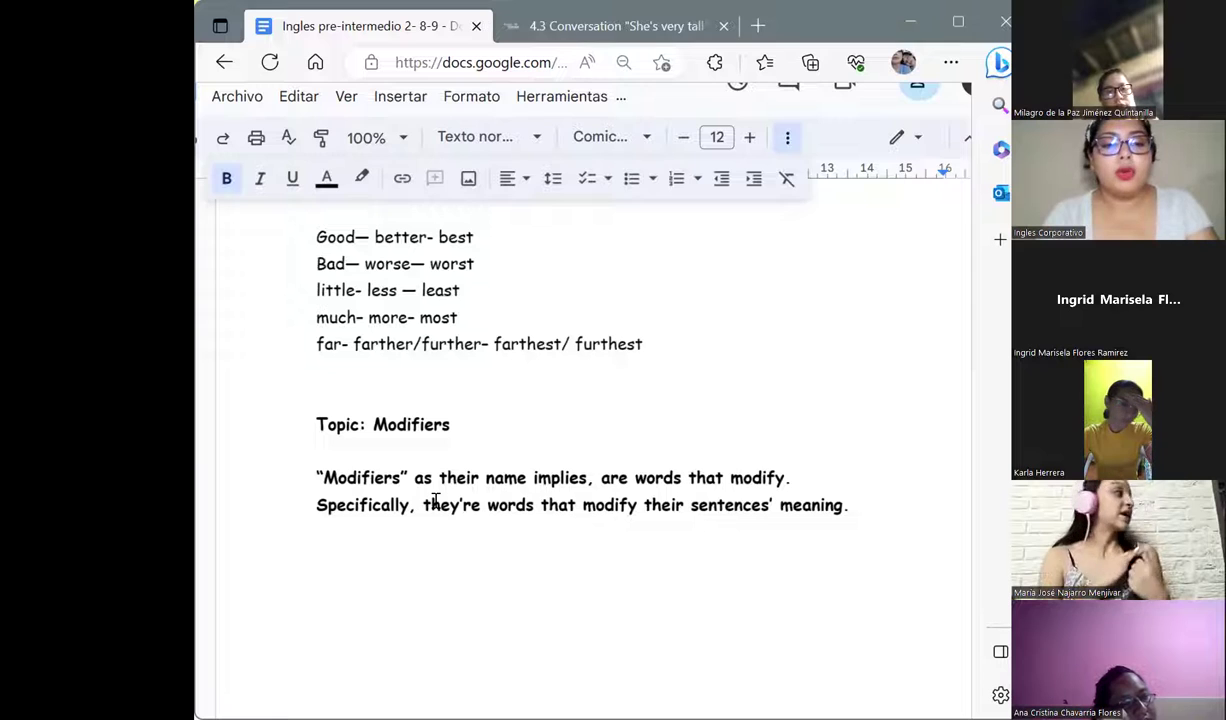
Type the question 'What is a modifier?' and start a new line.
text(What is a mo)
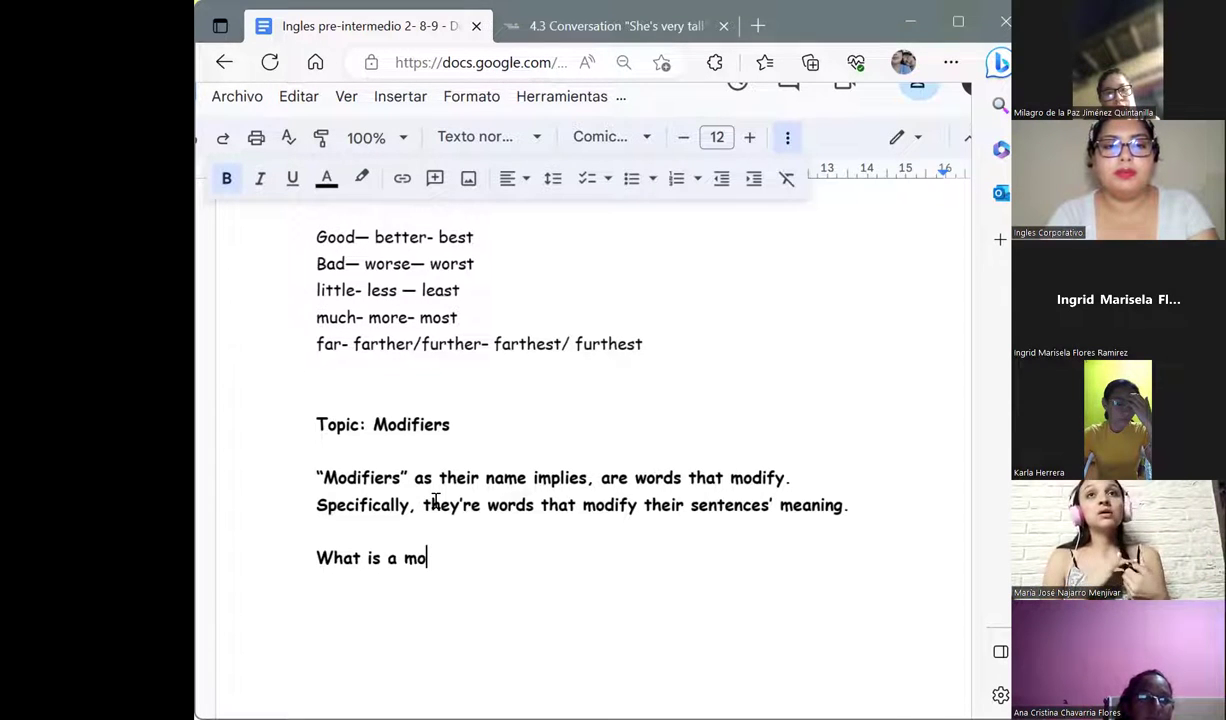
text(iers)
key(BackSpace)
text(?)
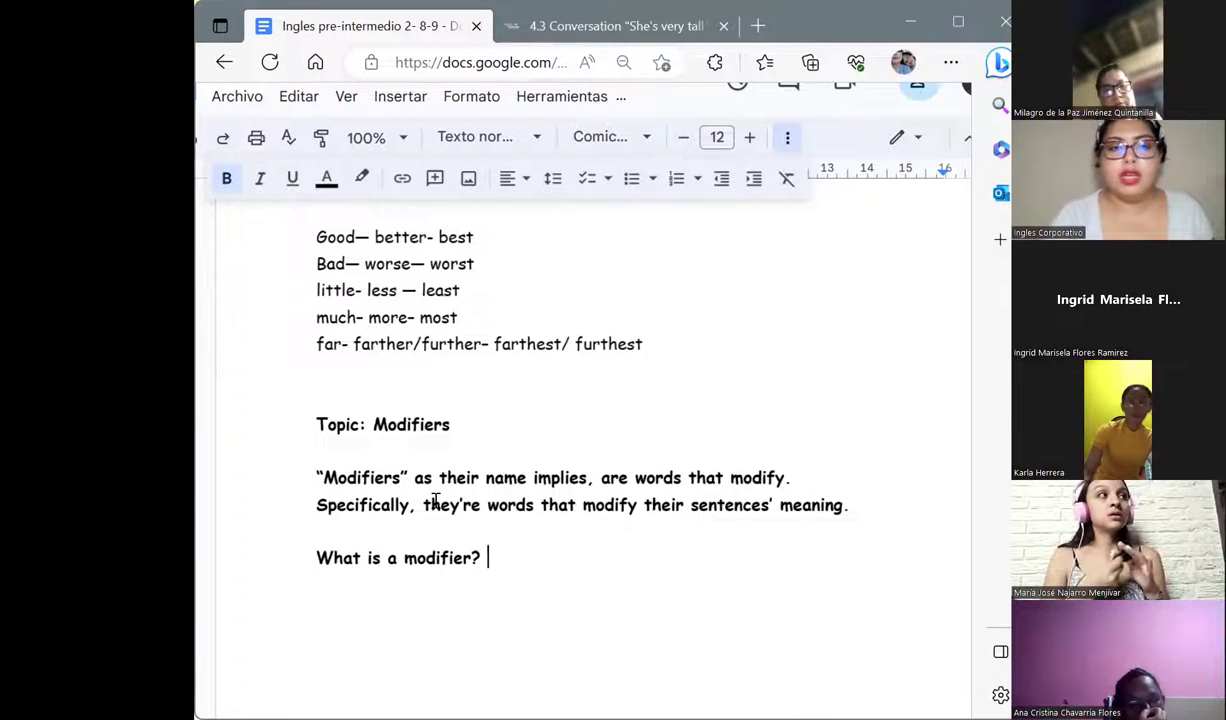
key(Return)
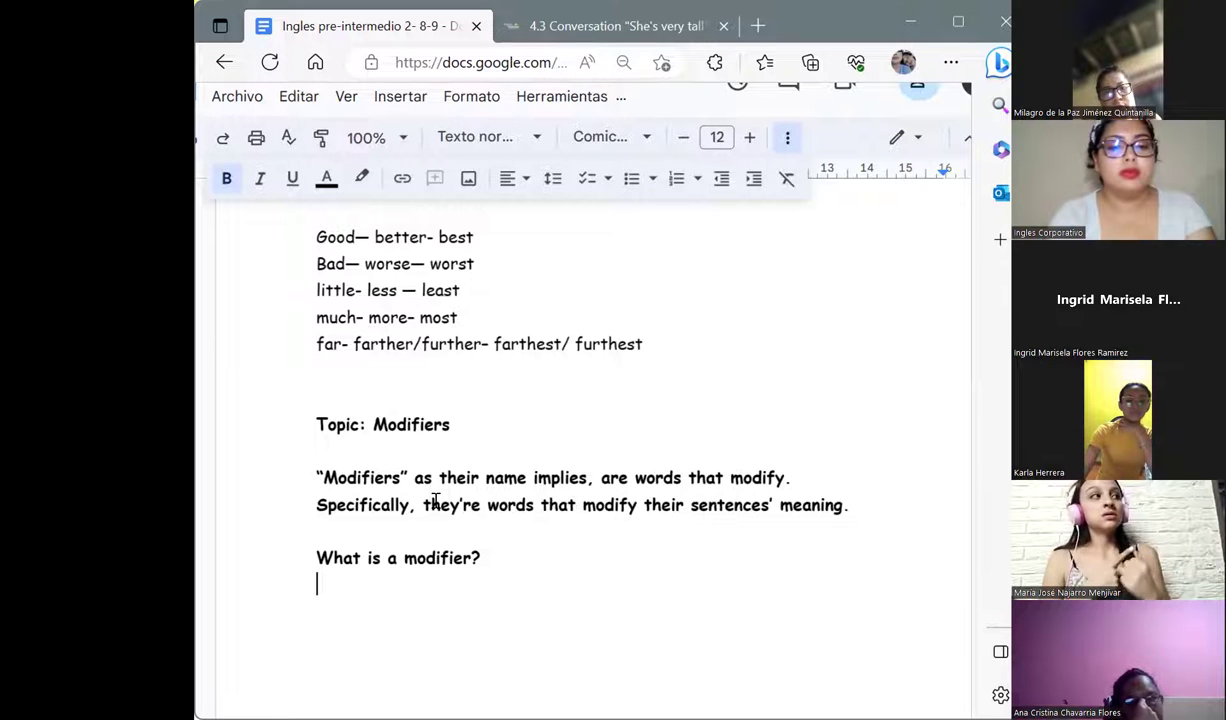
Answer with 'They are words taht modify their sentences' meanings.' and add an 'Examples' line.
text(They at)
key(BackSpace)
text(re words )
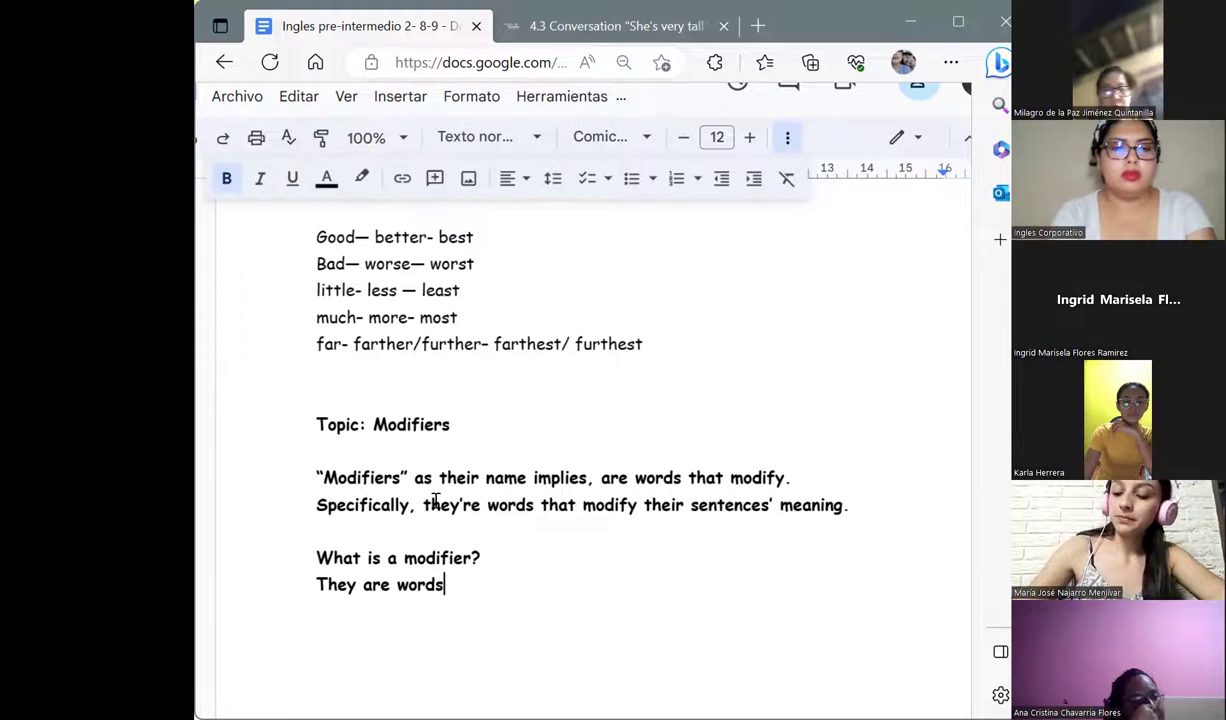
text(taht modify their)
key(BackSpace)
text(ir s)
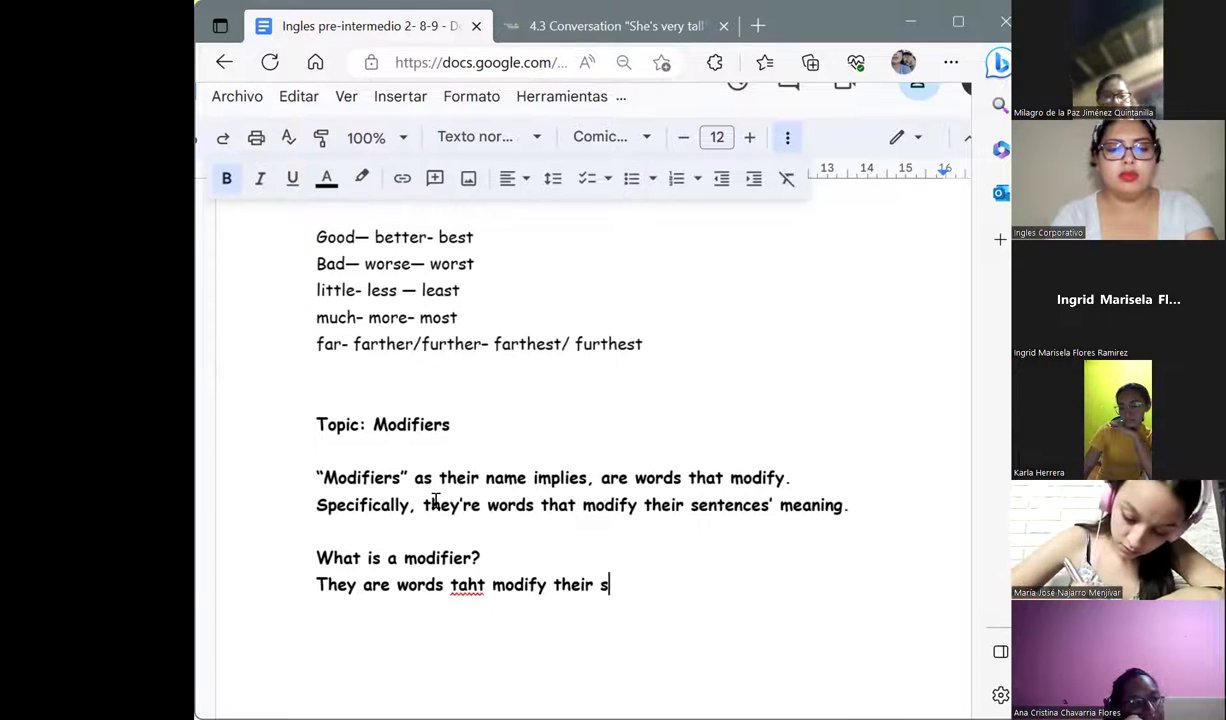
text(entence's)
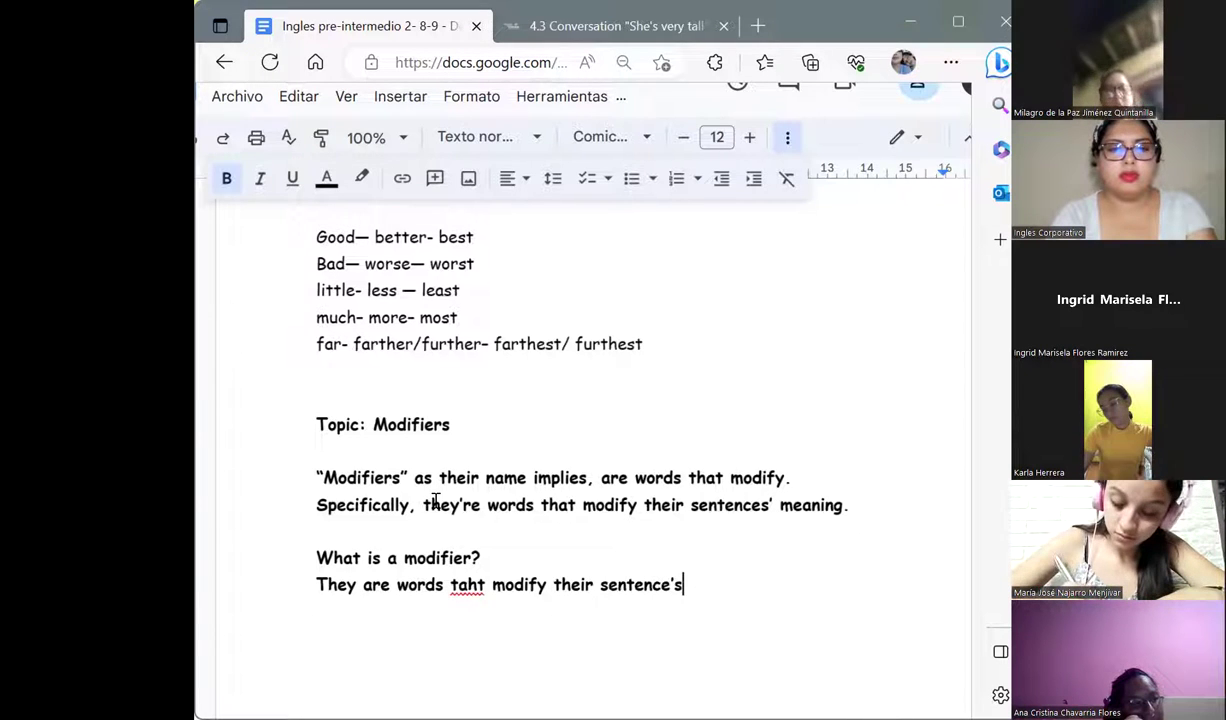
key(BackSpace)
key(BackSpace)
key(BackSpace)
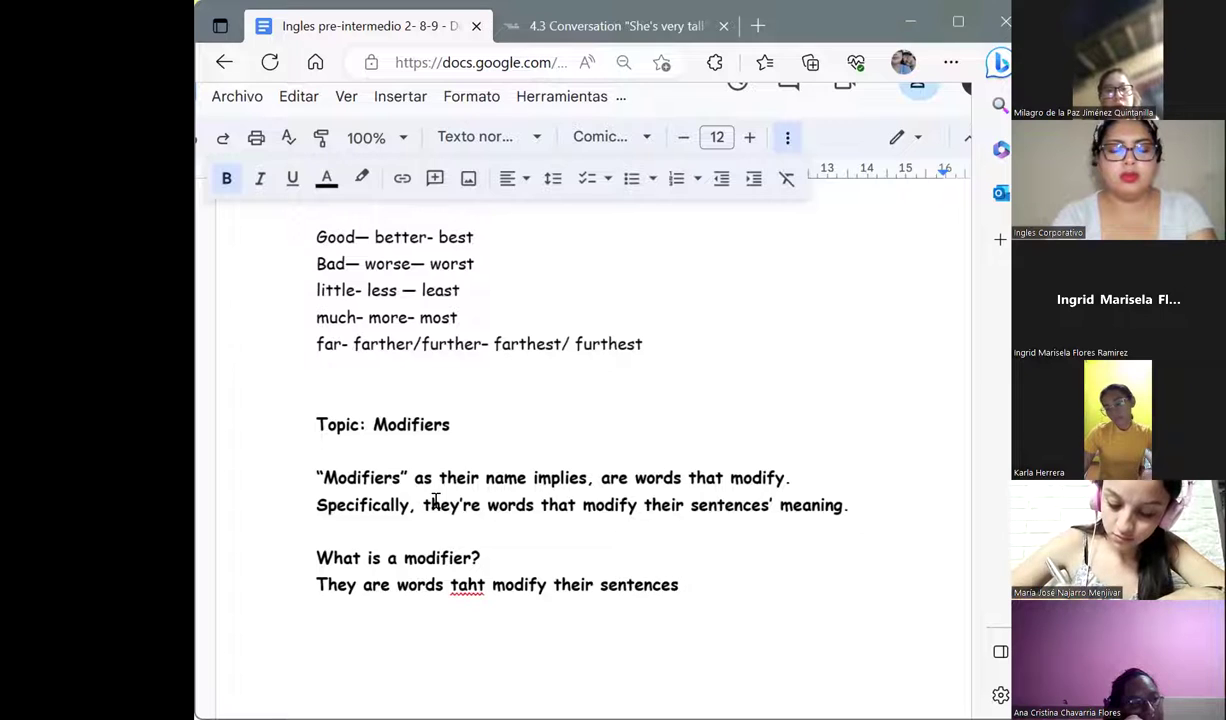
text(' meanings. )
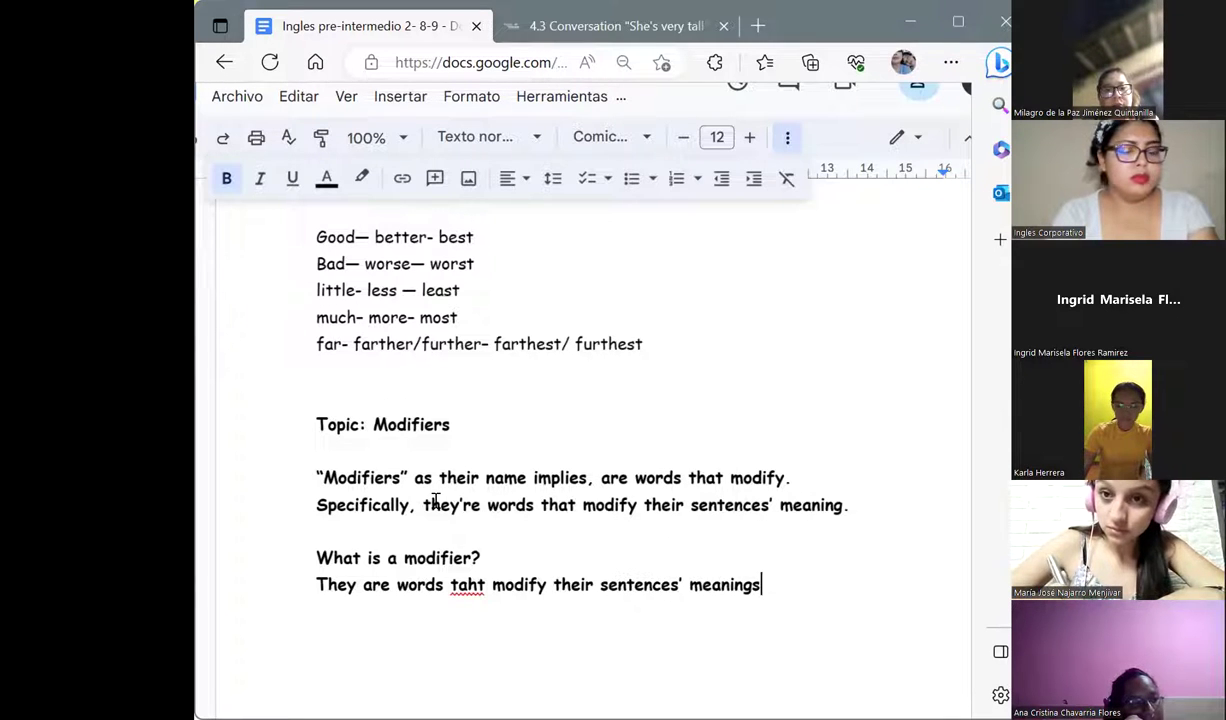
text(Examples)
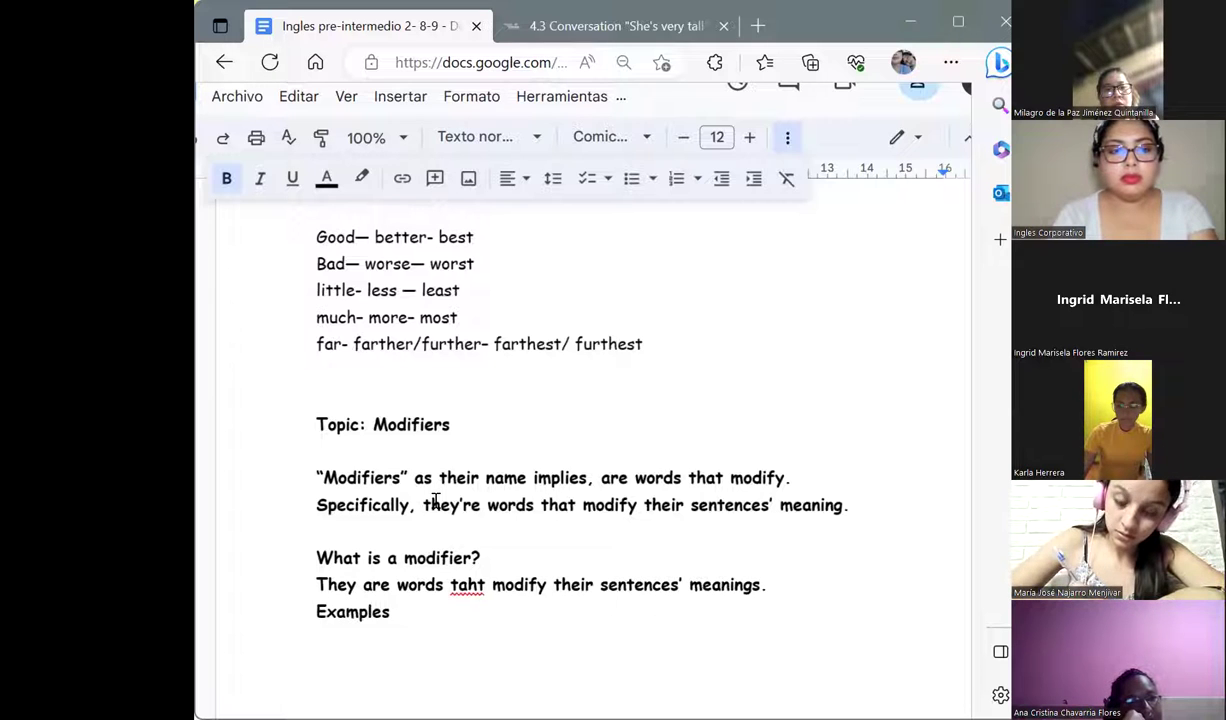
key(Return)
Correct the misspelling 'taht' to 'that' using the spelling suggestion.
click(464, 590)
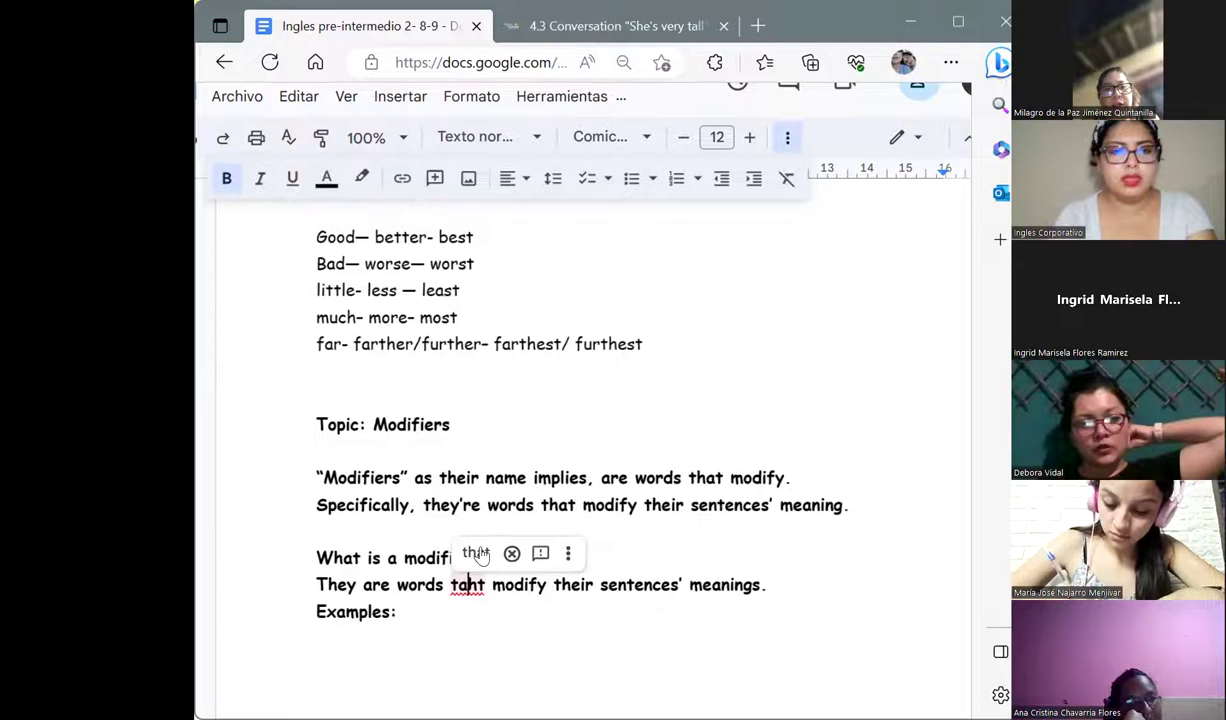
click(476, 553)
click(358, 652)
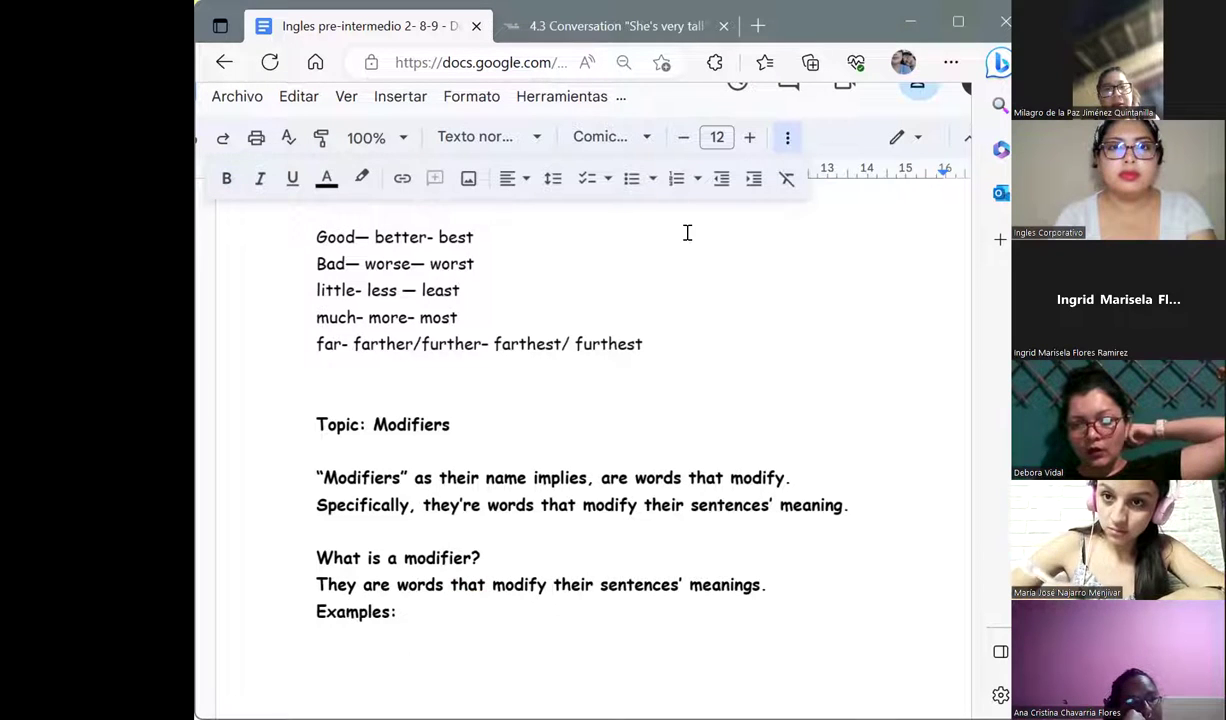
Start a diamond (❖) bulleted list on the empty line under 'Examples:'.
click(788, 140)
click(788, 142)
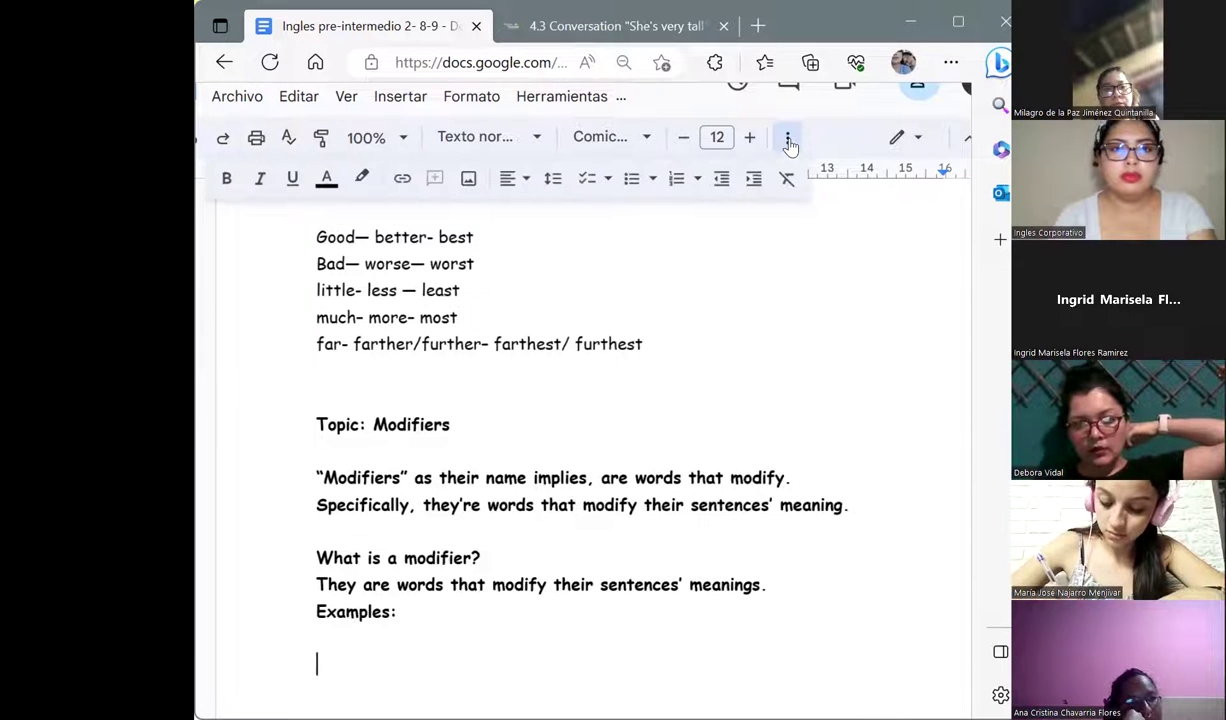
click(606, 190)
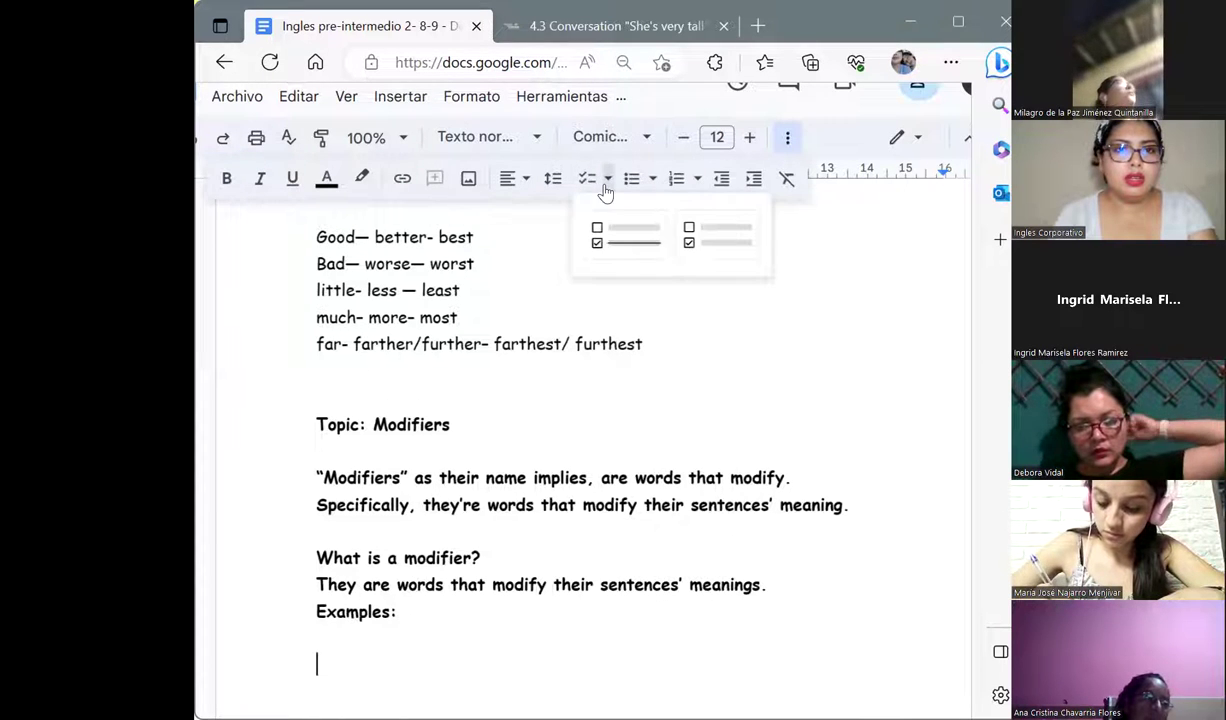
click(653, 185)
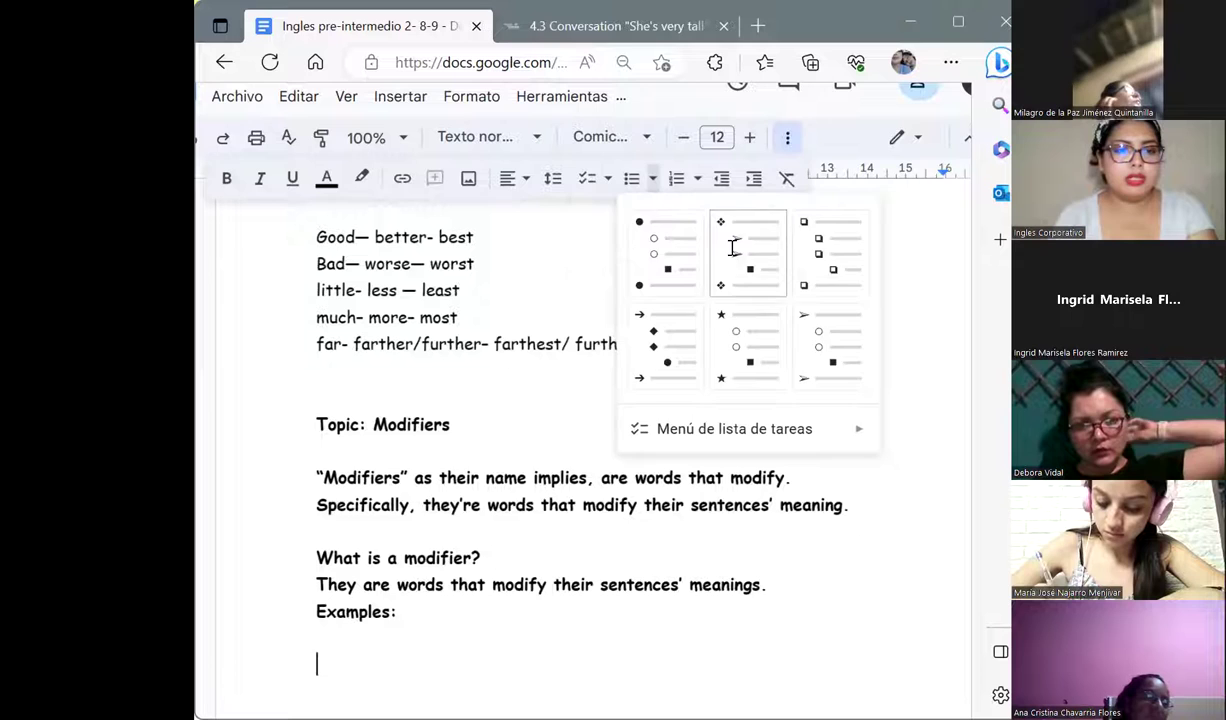
click(733, 255)
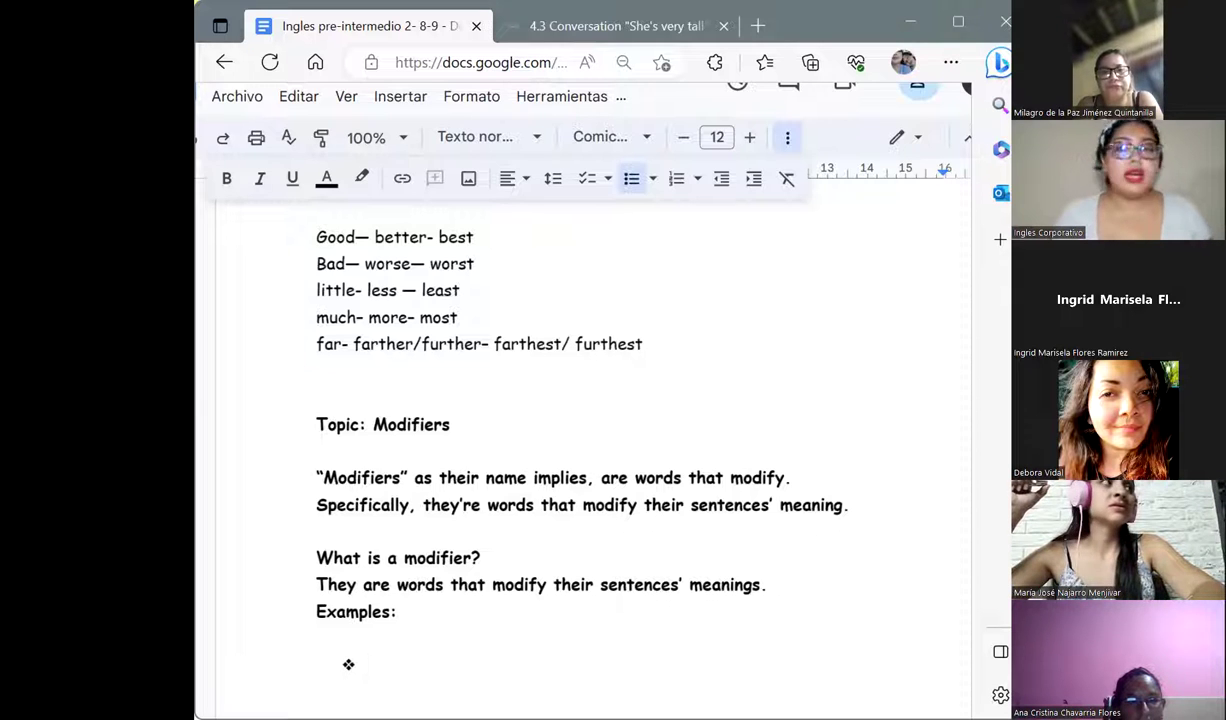
Complete the first bullet so it reads 'I rode the train.'.
text(I)
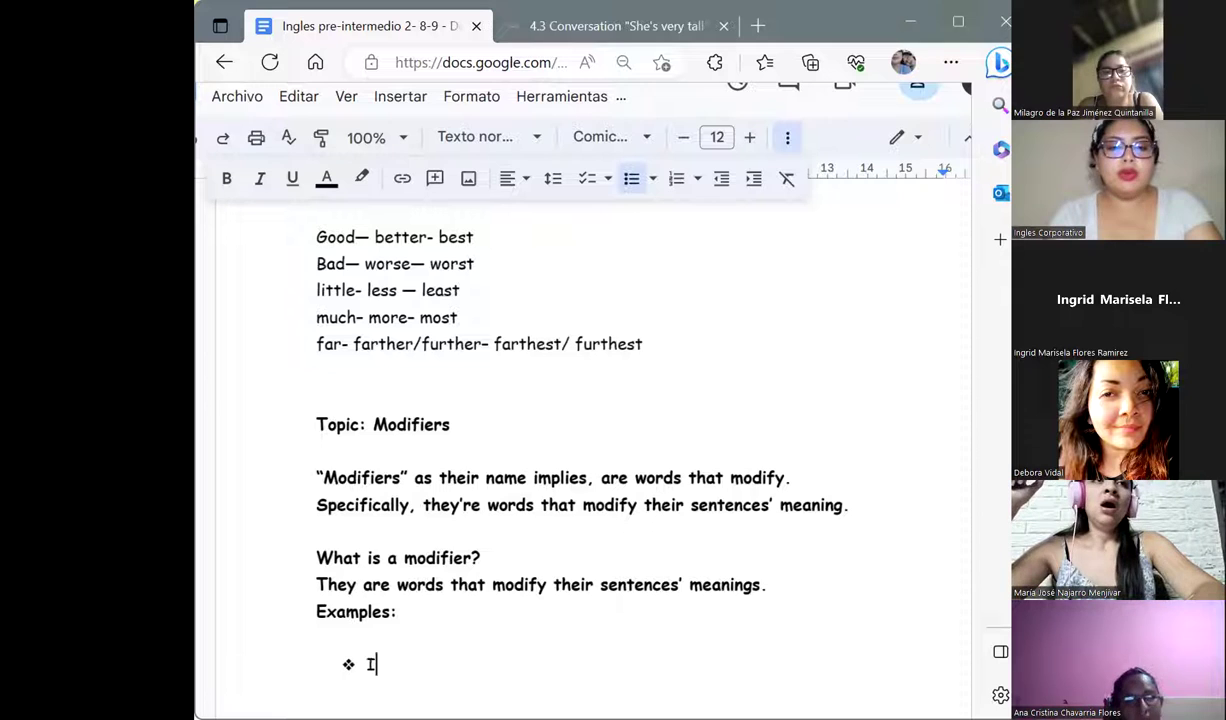
text( rode the)
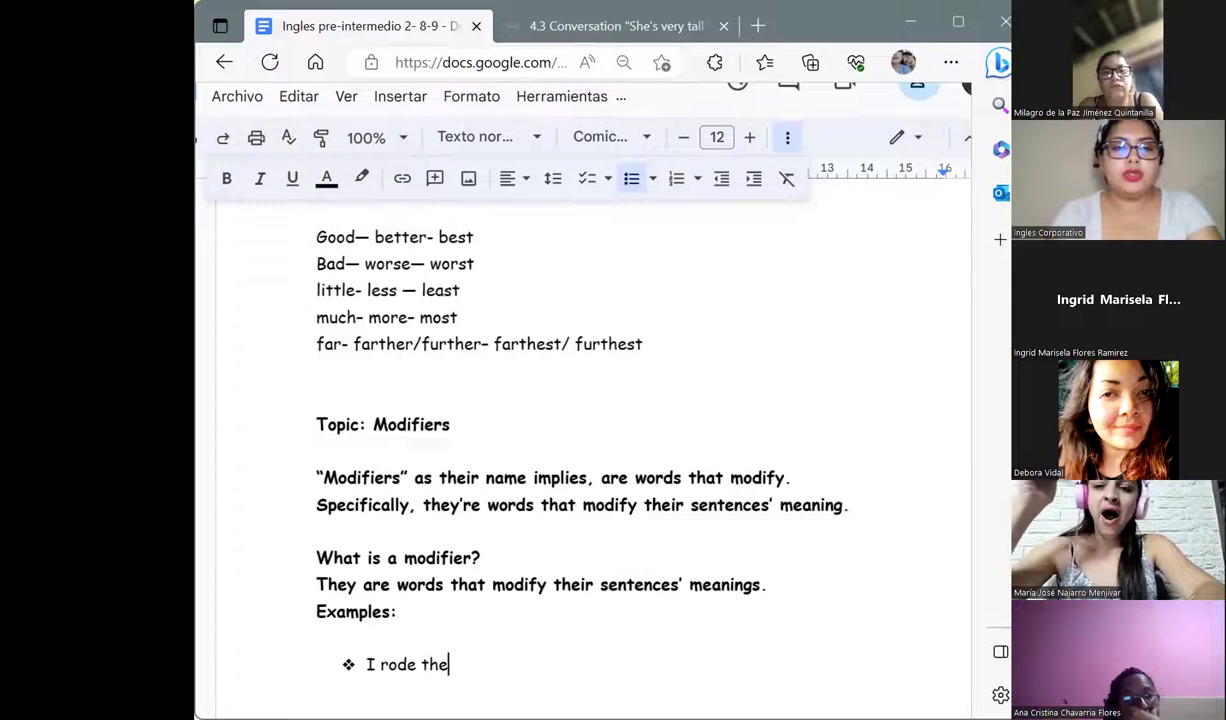
text( in.)
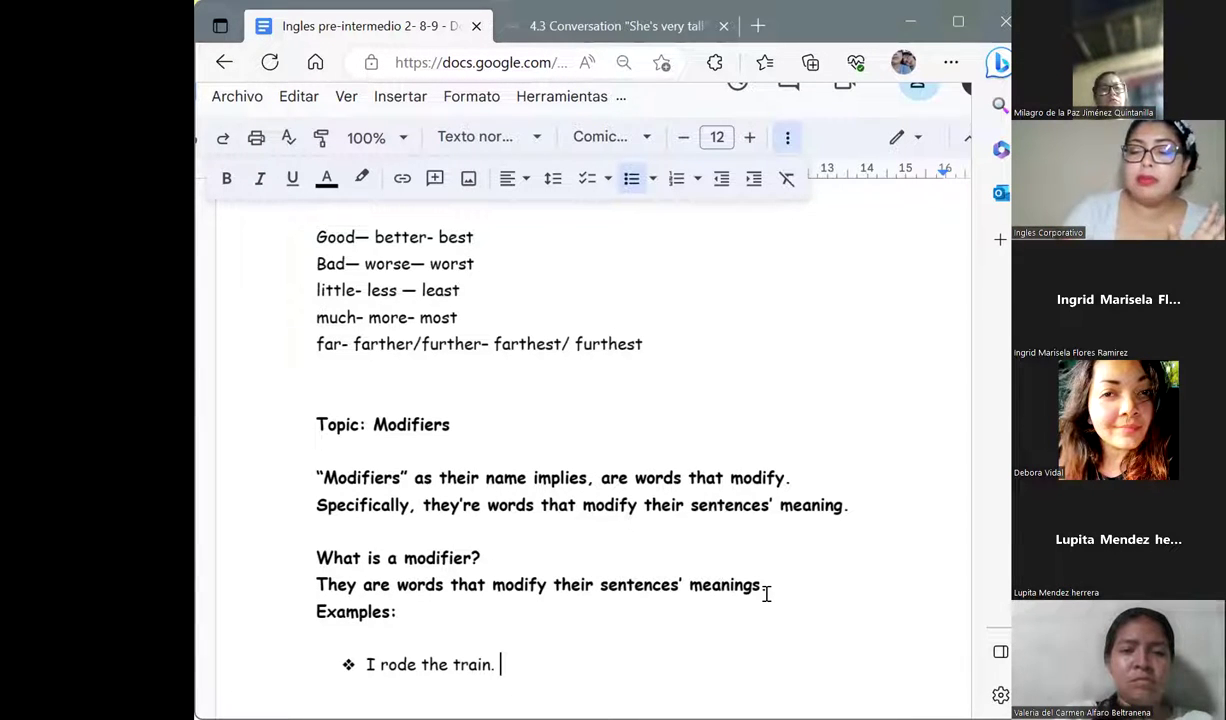
End the bulleted list and add a blank plain line below the example.
key(Return)
key(Return)
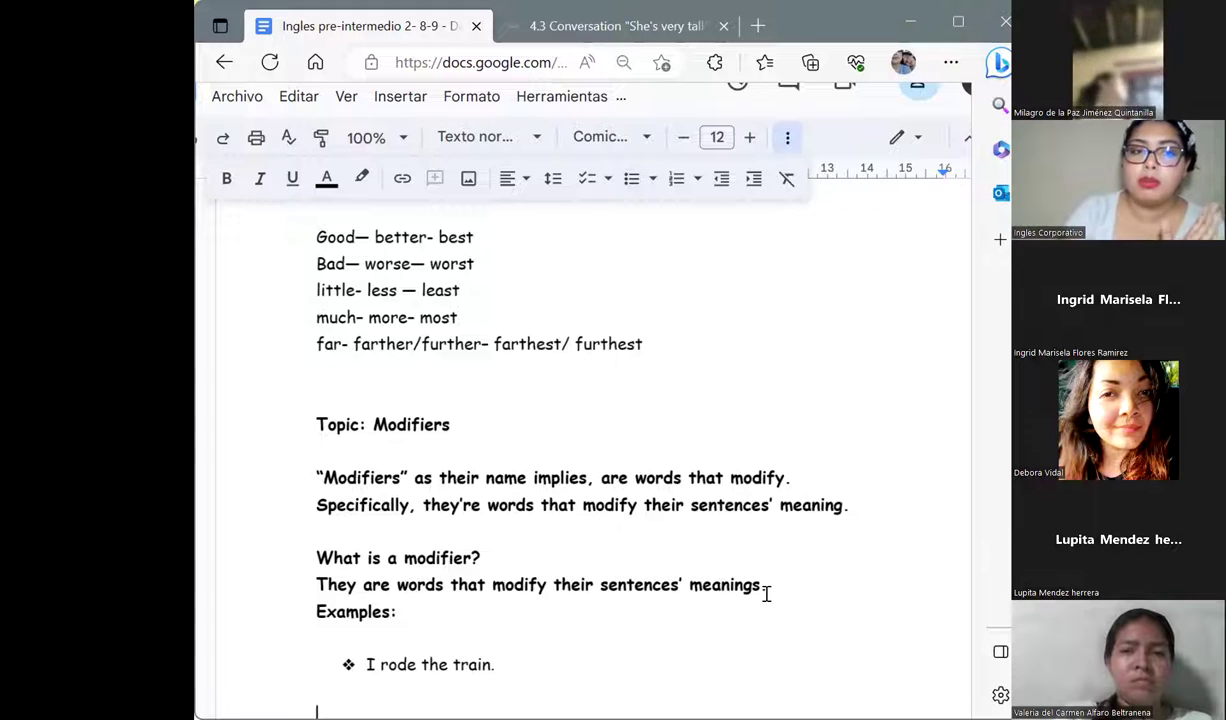
key(Return)
key(Return)
key(Return)
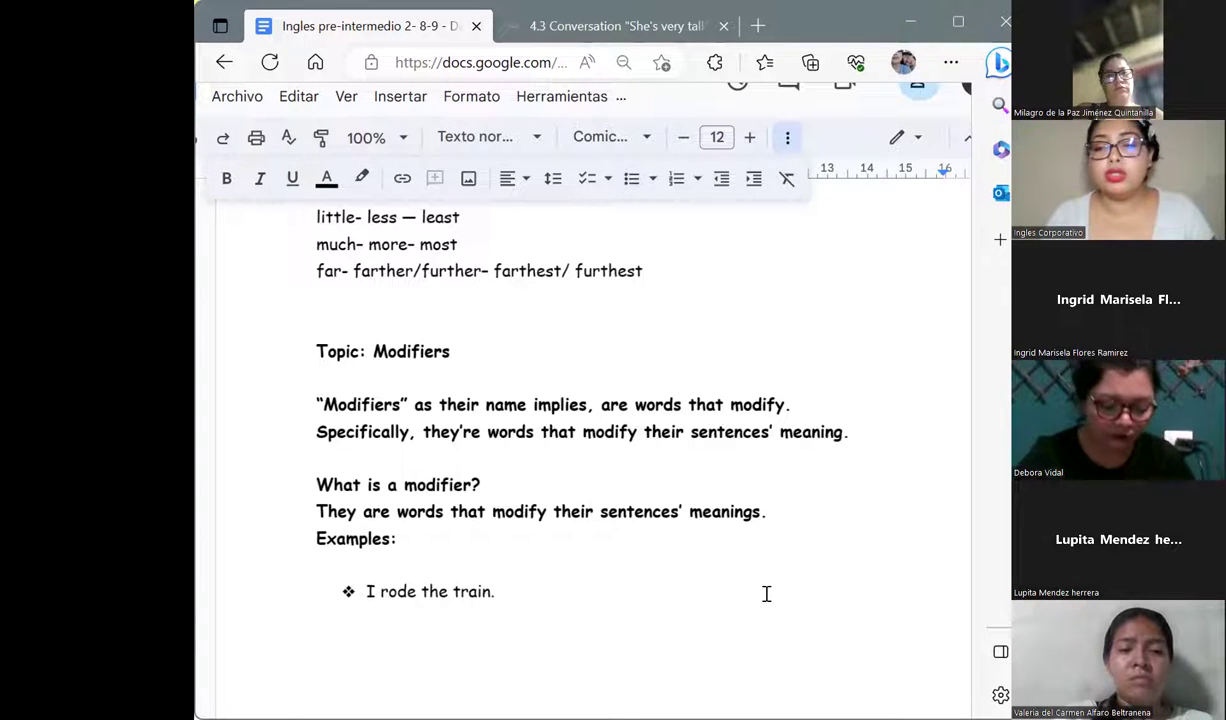
Write the line 'Structure: subject (pronoun/ proper nouns) + verb + complement.'.
text(Structure)
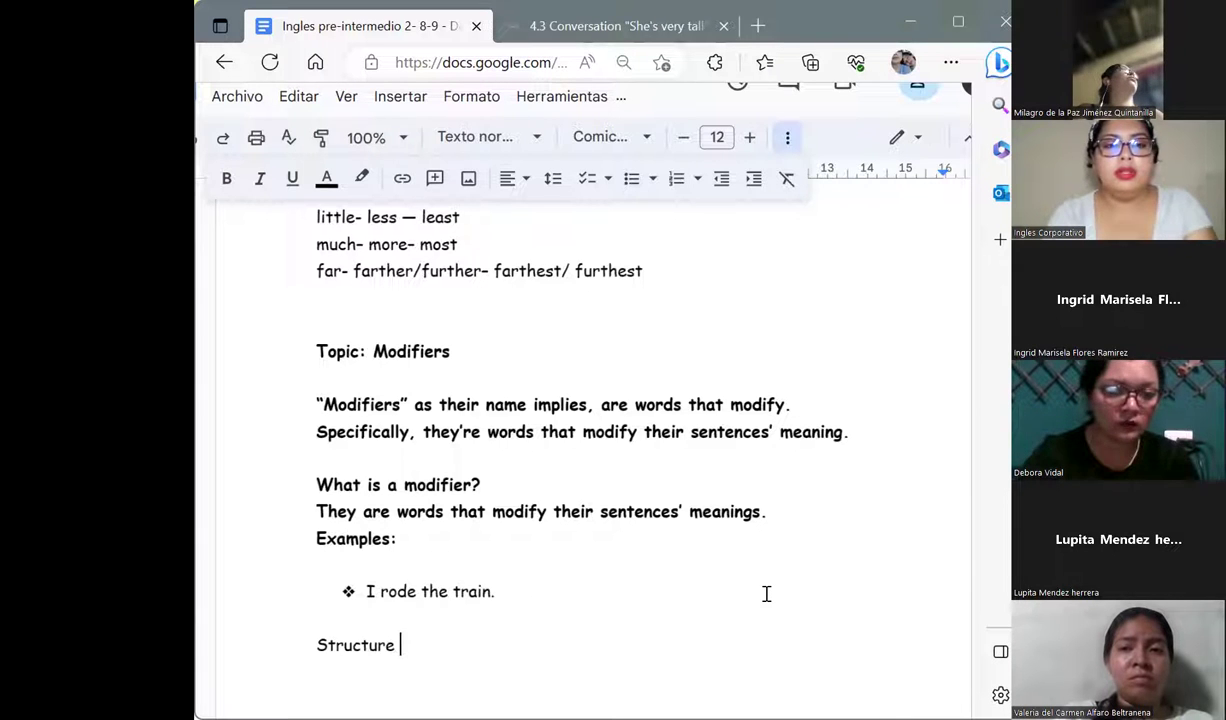
key(BackSpace)
text(: )
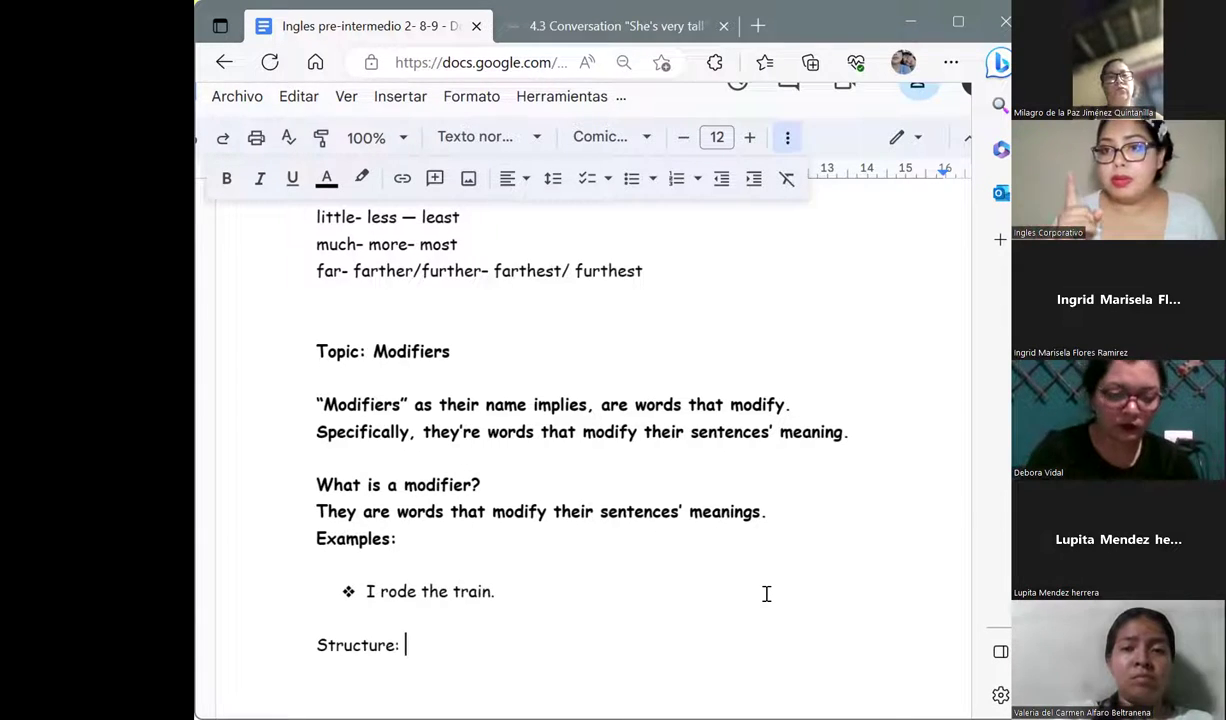
text(subj)
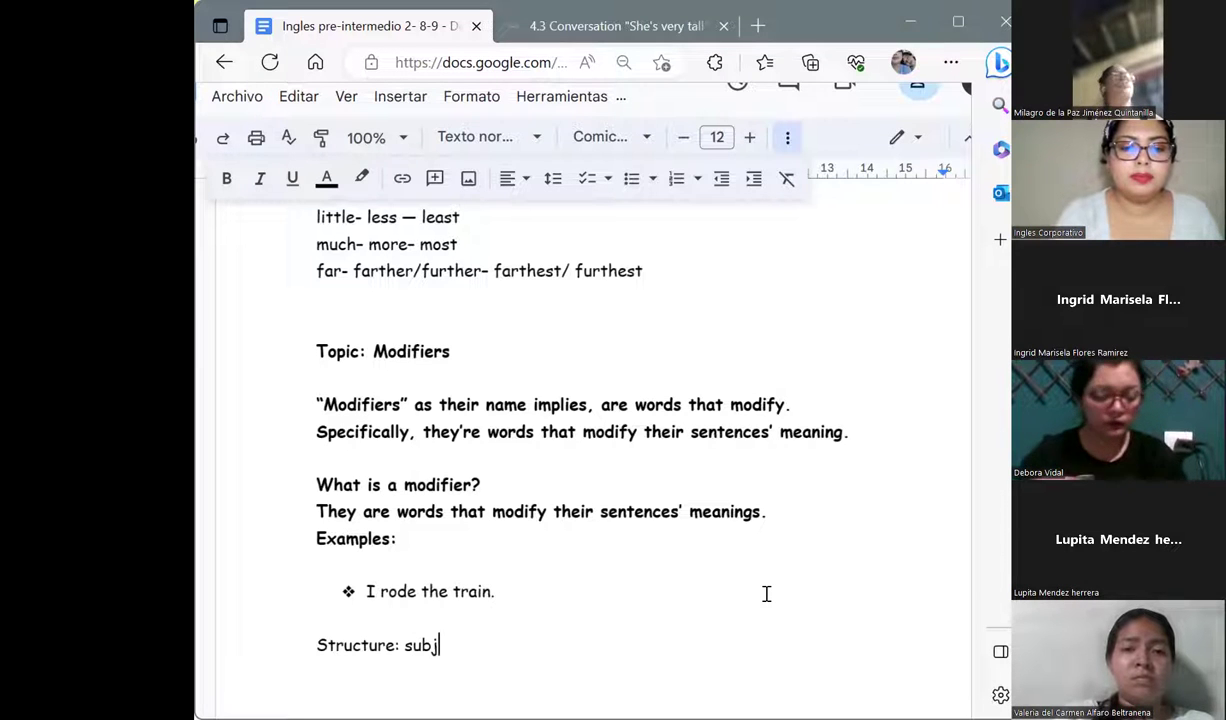
text(ect )
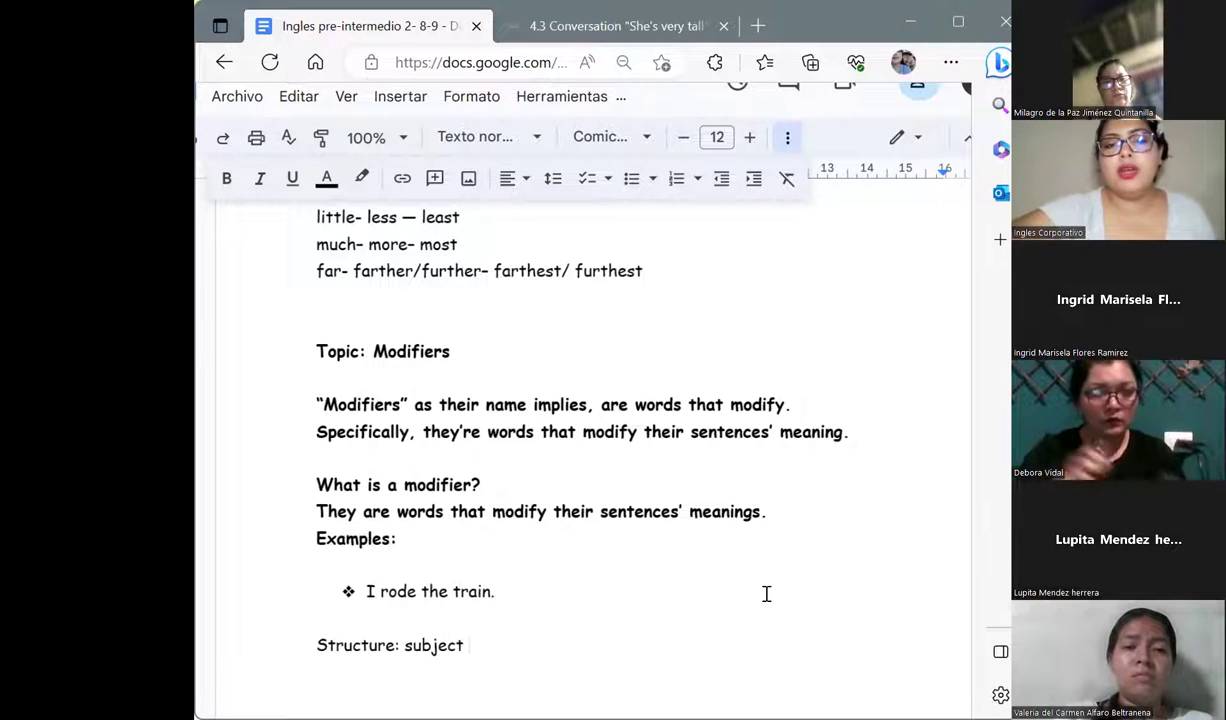
text((pronoun/)
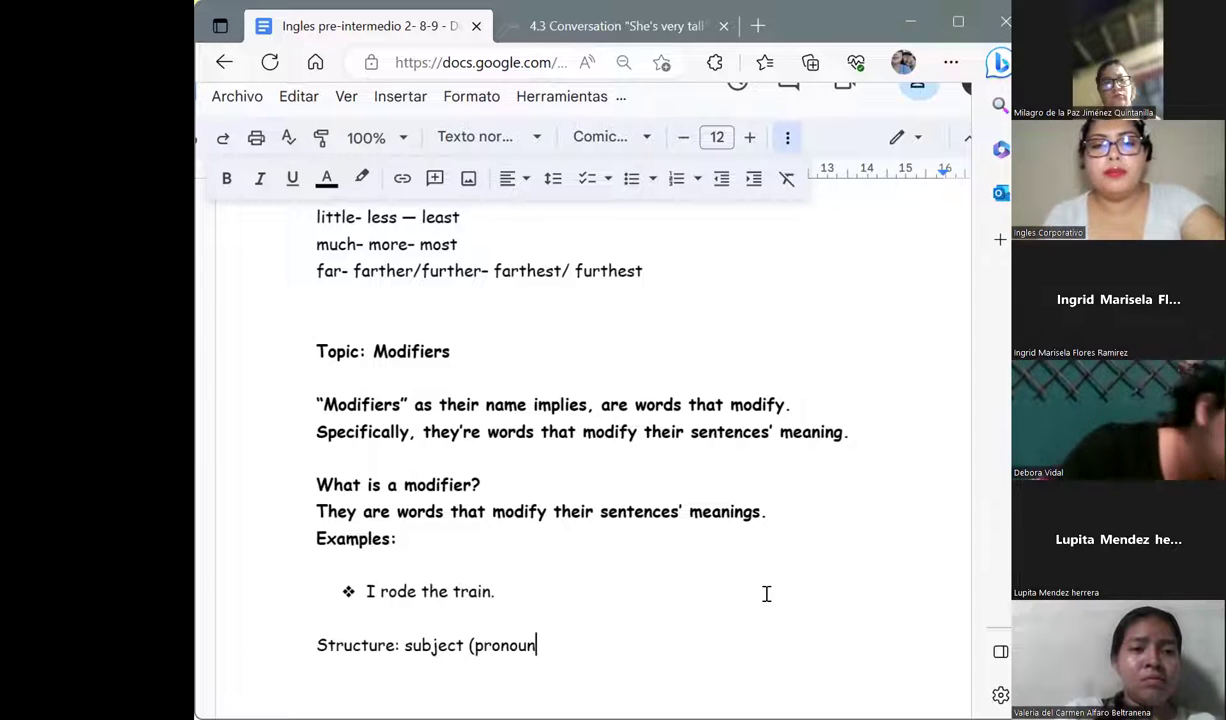
text( p)
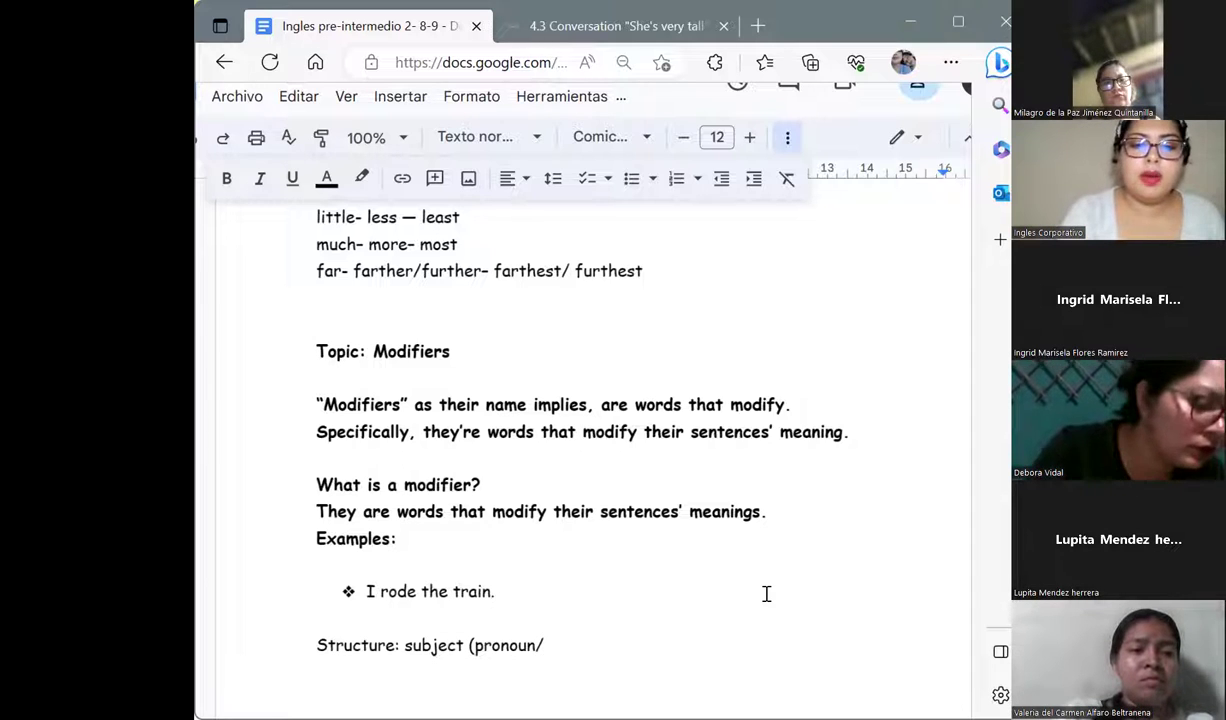
text(roper nouns)
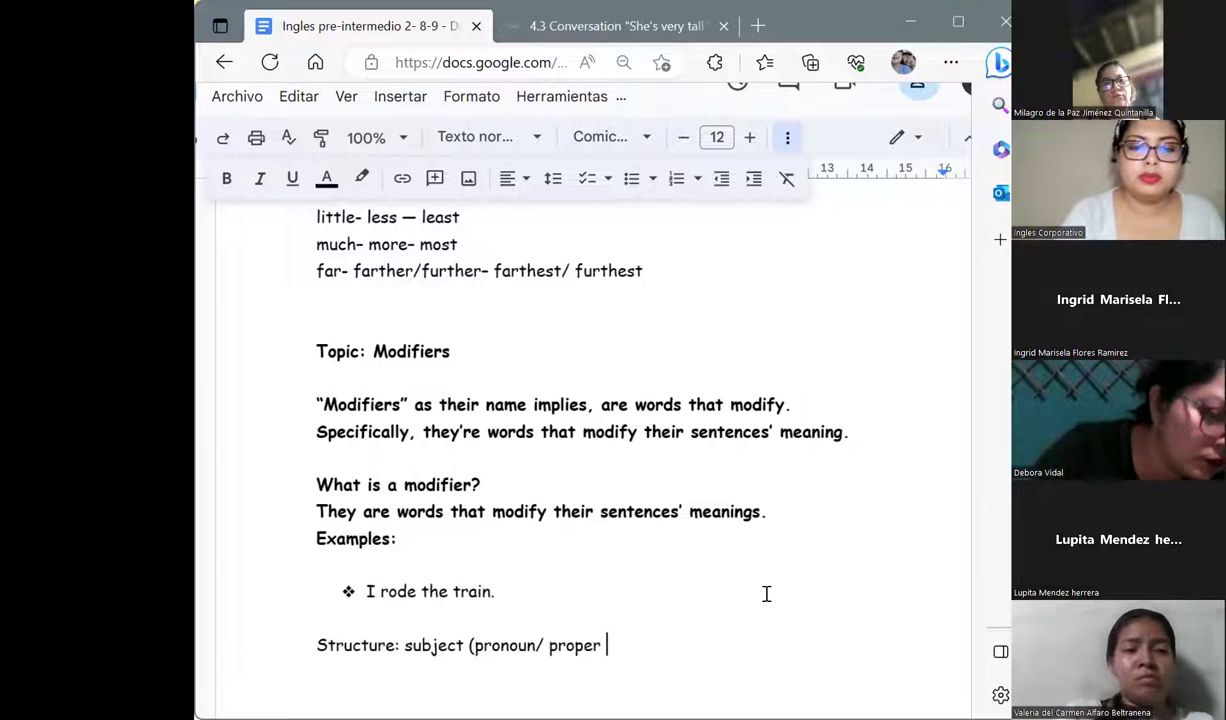
text() + verb+)
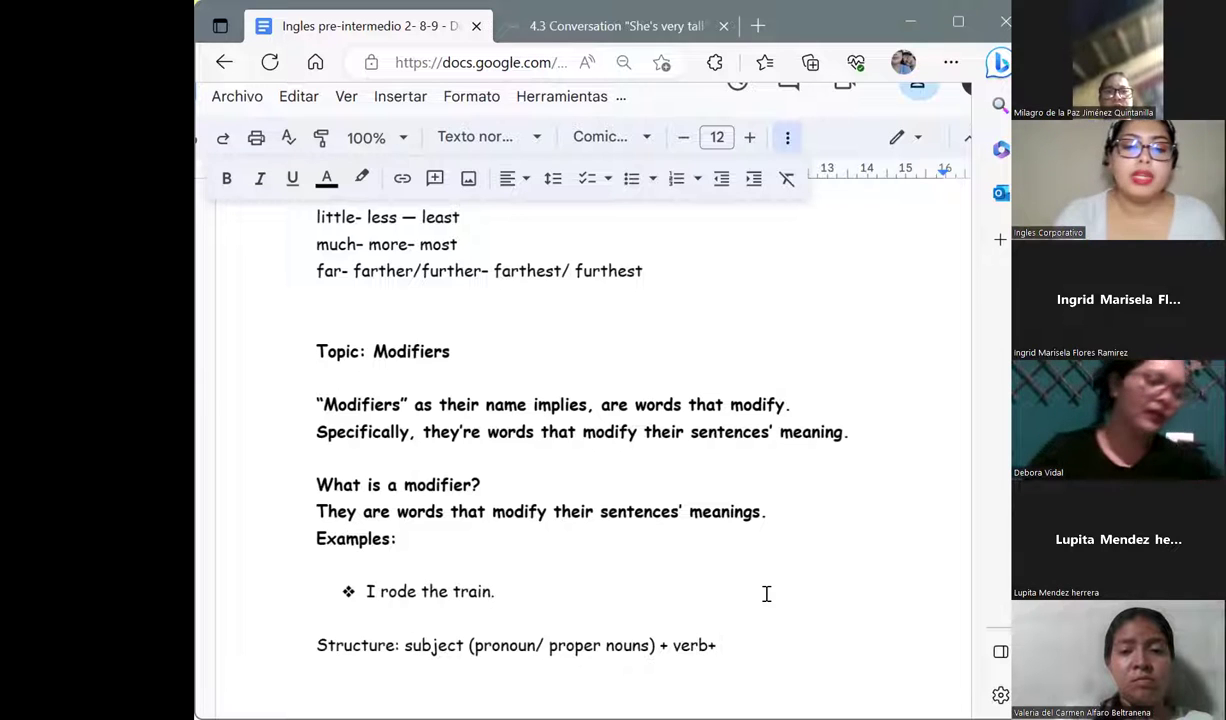
text( comple)
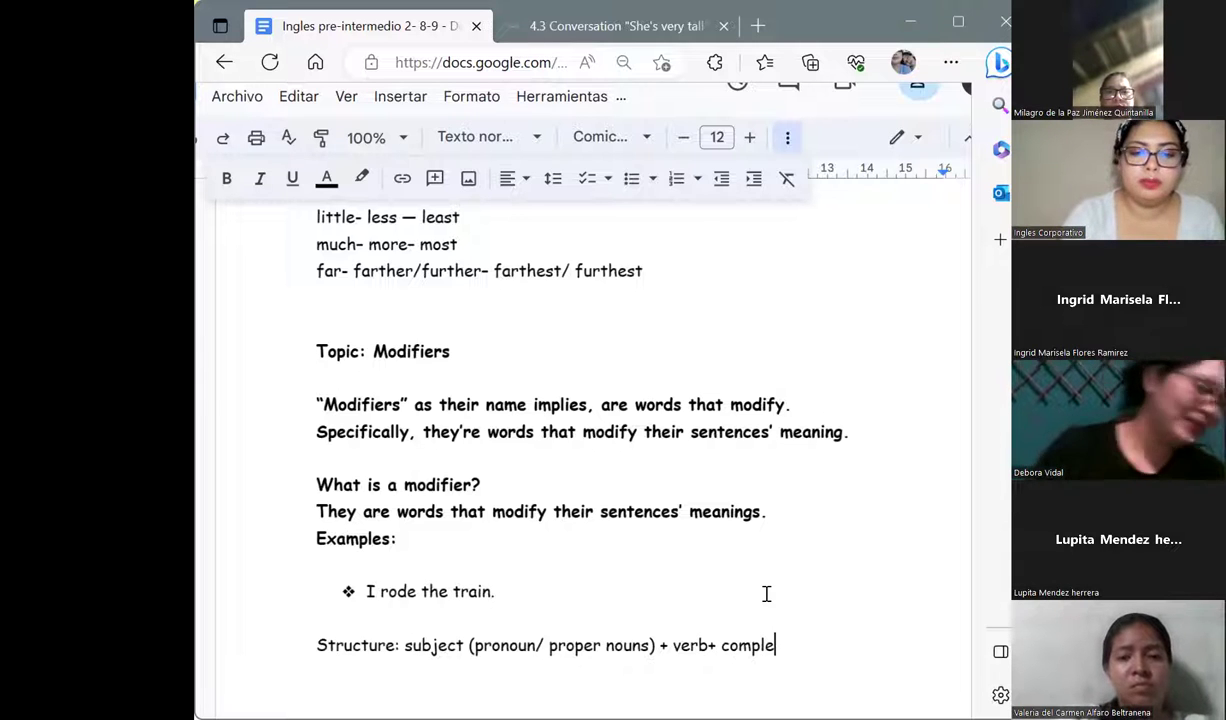
text(ment.)
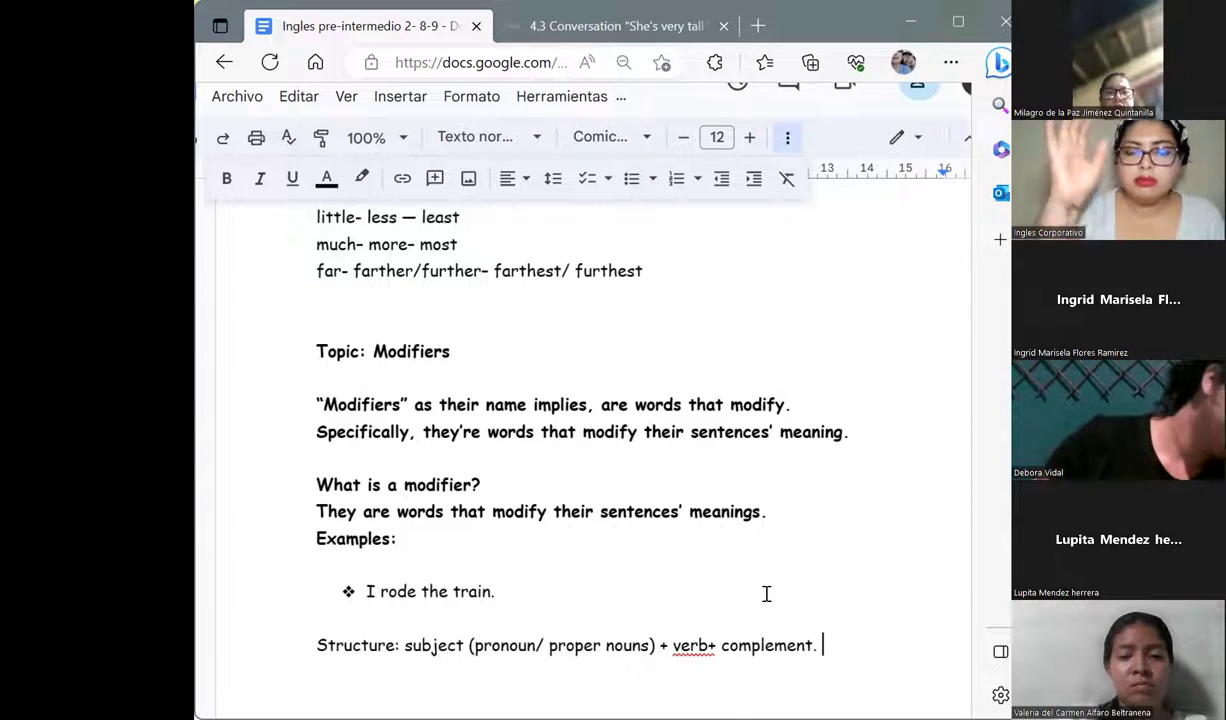
click(710, 645)
text(+)
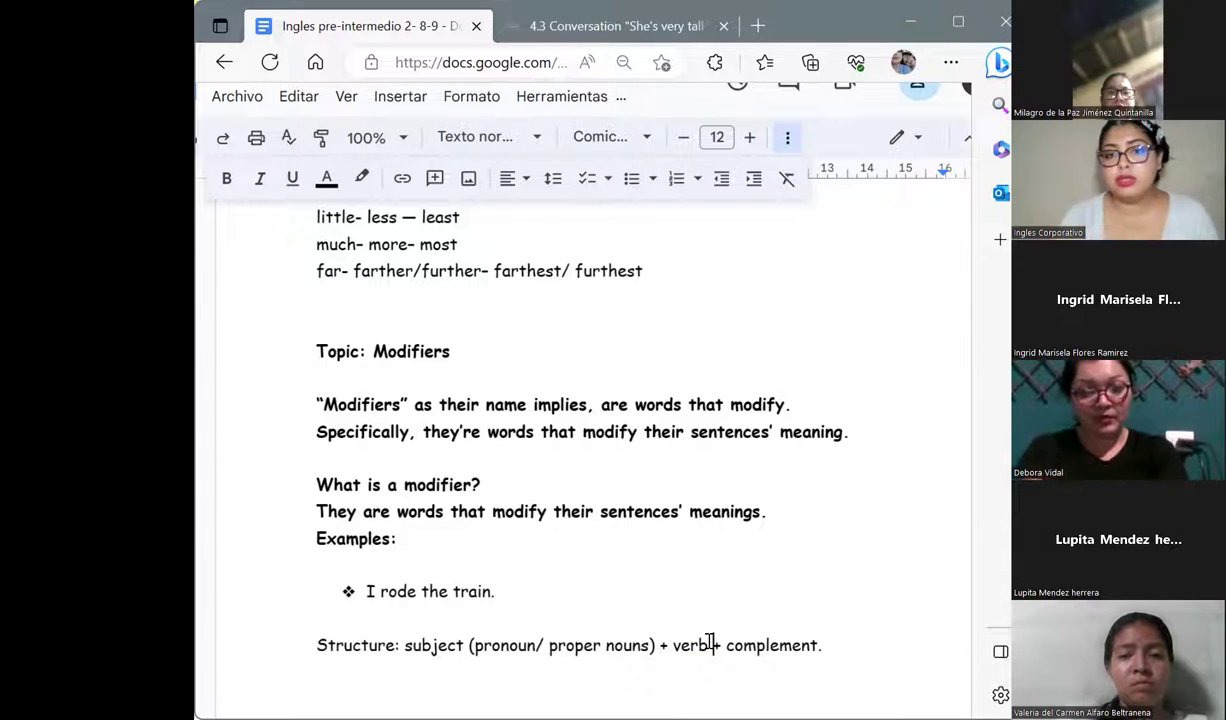
Put a space between 'verb' and '+' and open blank lines below the Structure line.
click(932, 647)
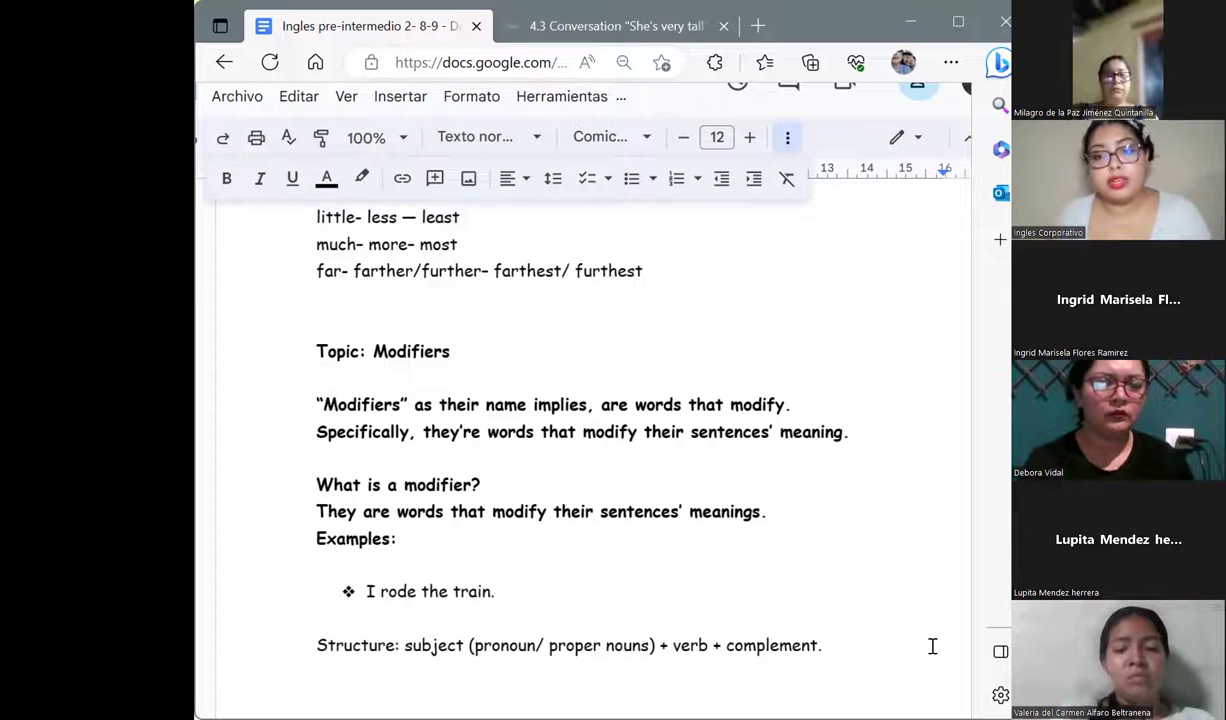
key(Return)
key(Return)
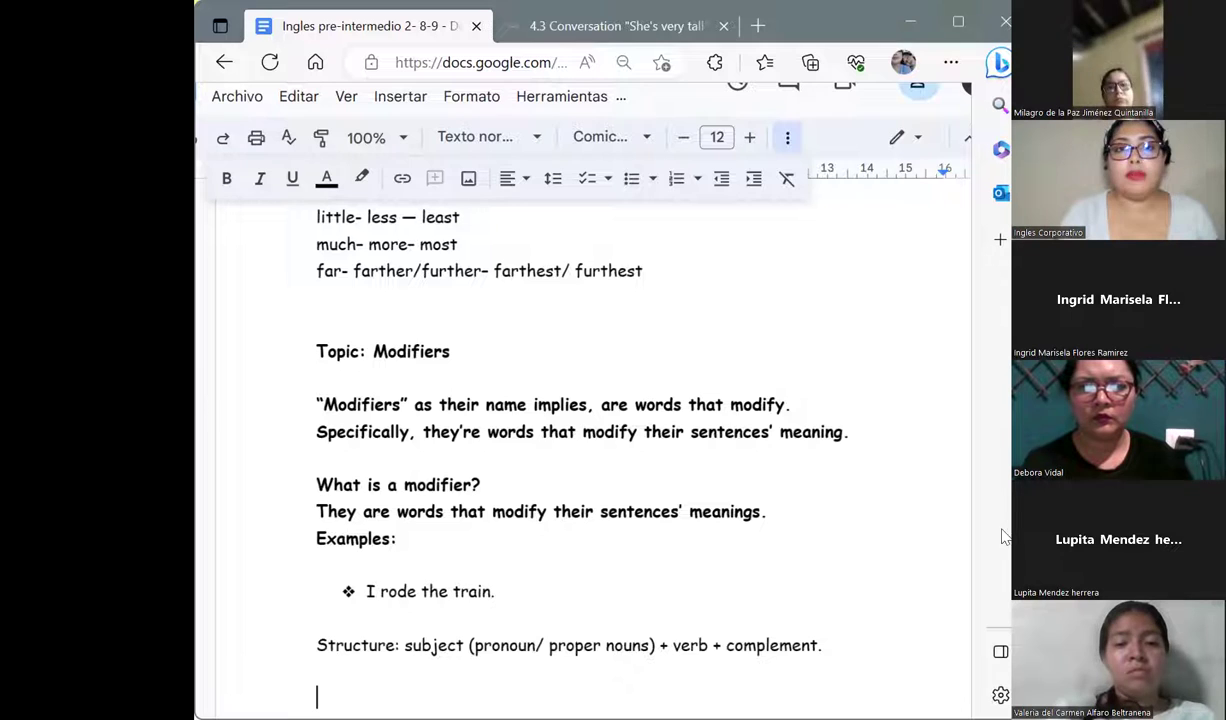
Add the ❖-bulleted example 'I rode the earliest train into the city.' followed by a page break.
click(651, 180)
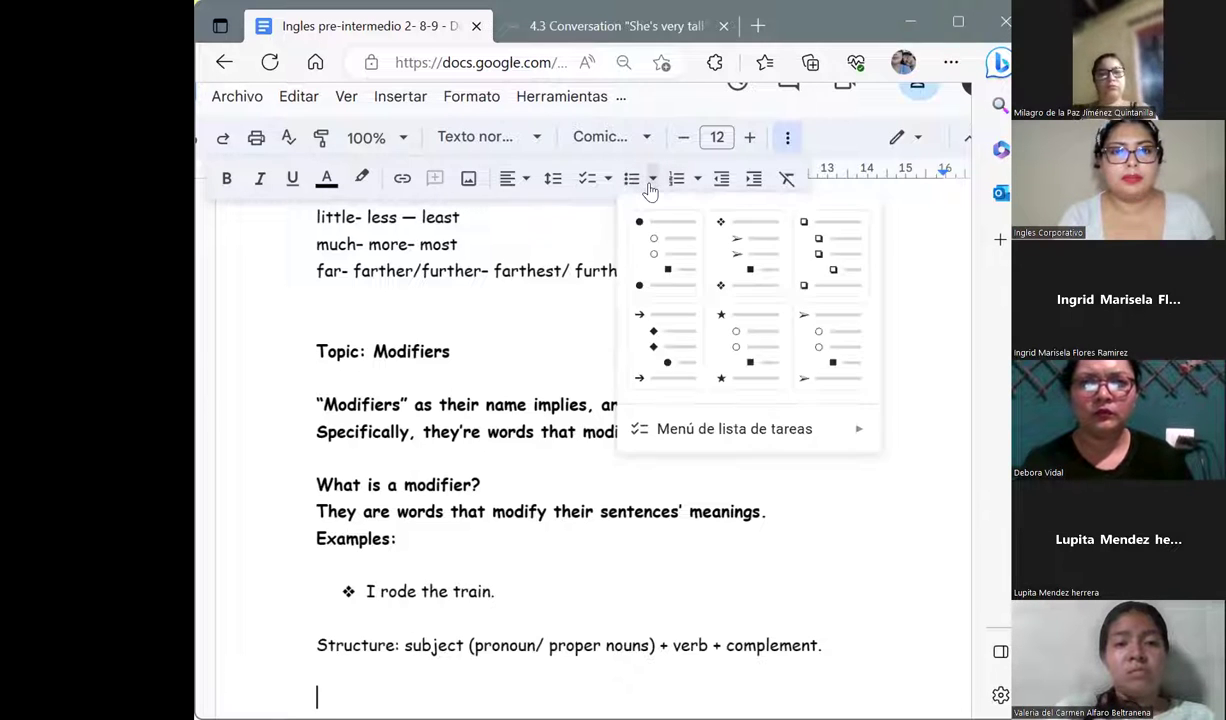
click(741, 268)
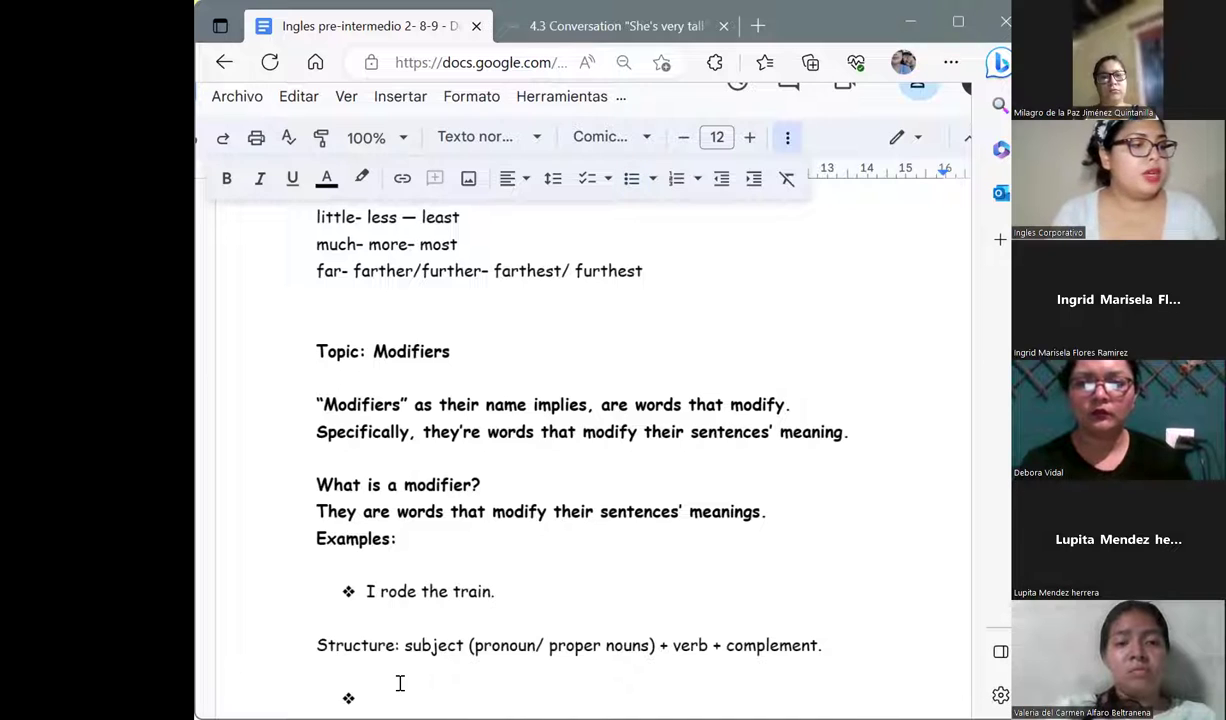
text(I)
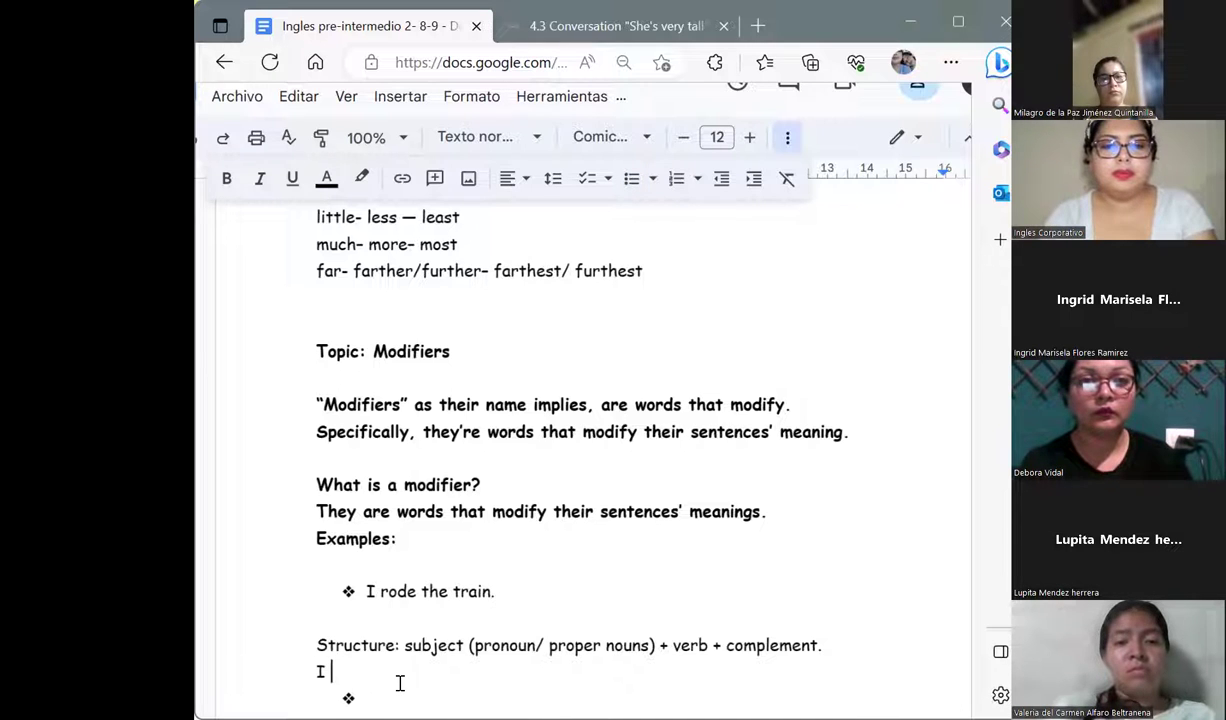
key(BackSpace)
key(BackSpace)
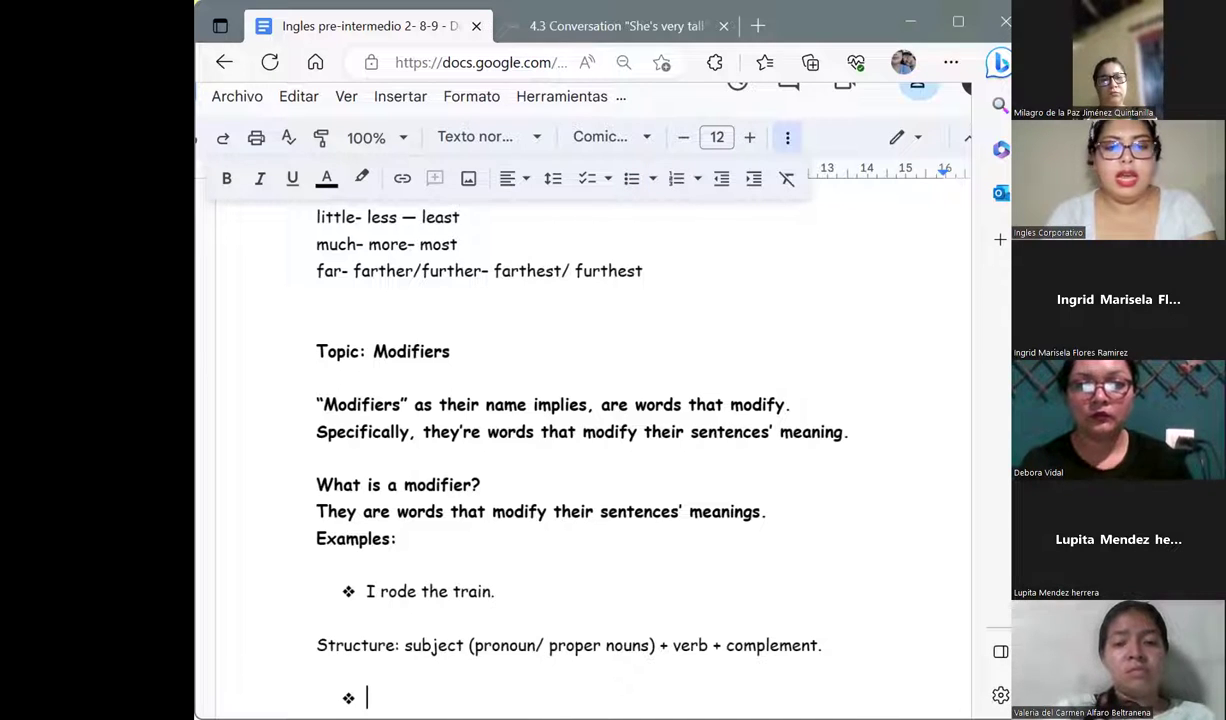
text(I rode the)
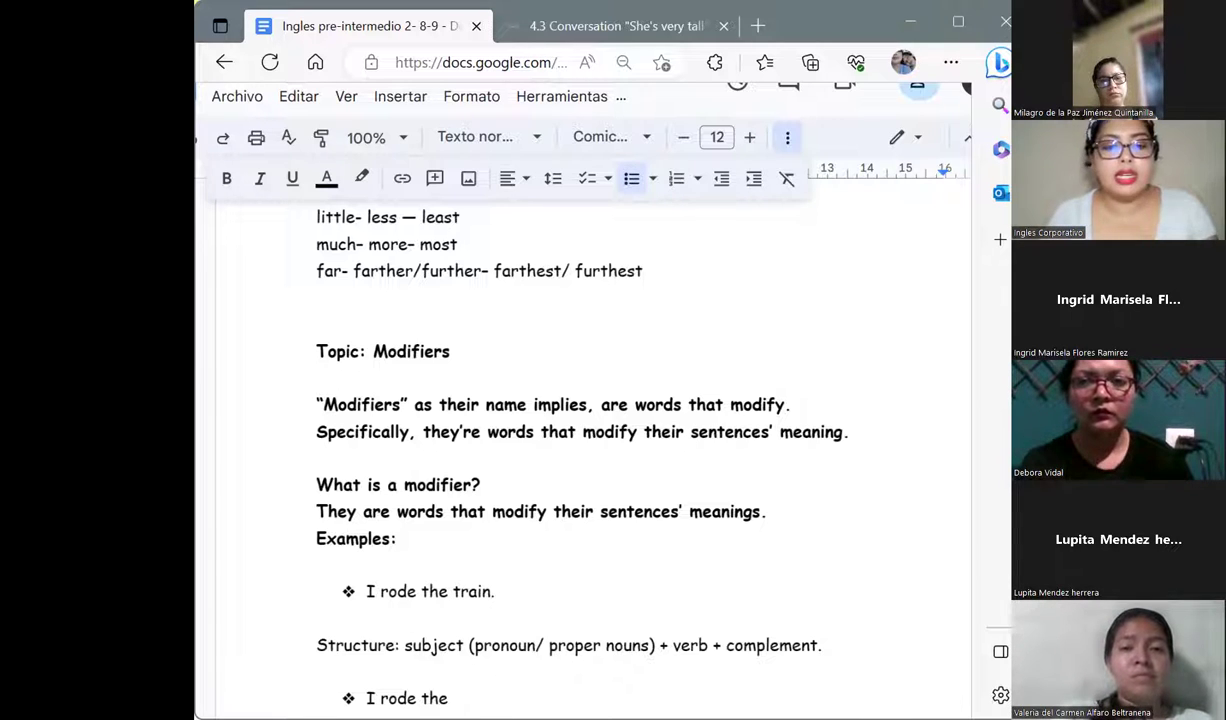
text( earliest )
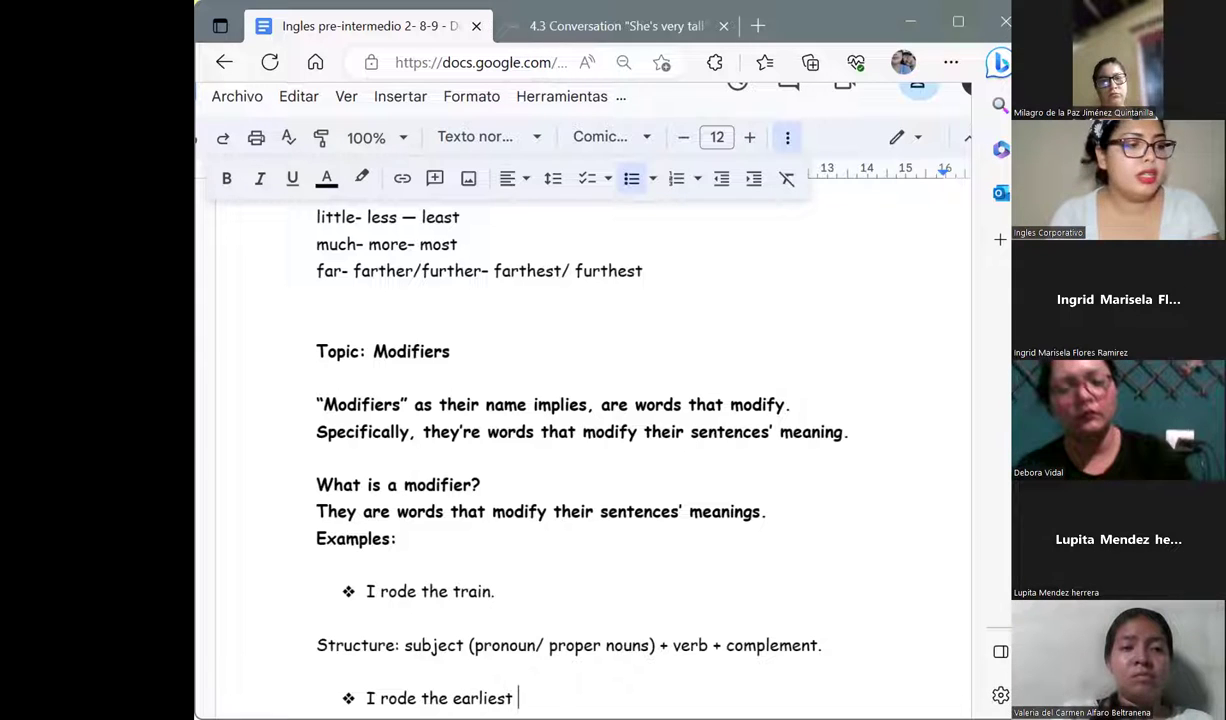
text(train )
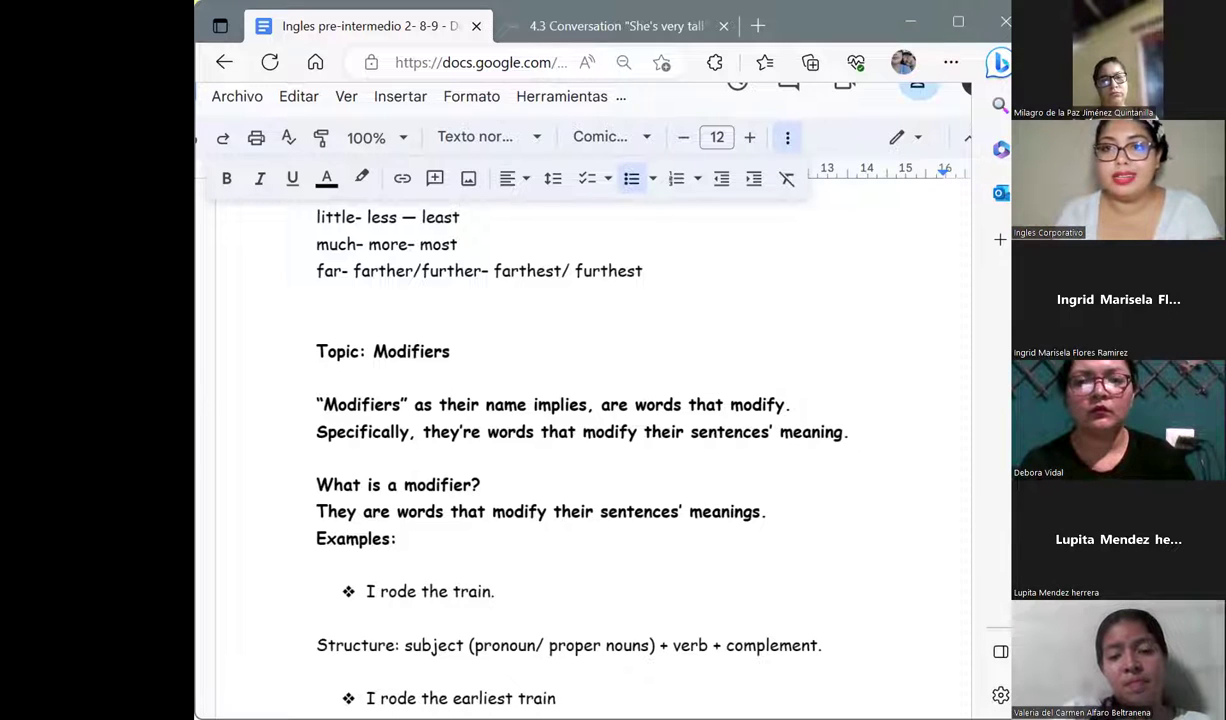
text(into the city.)
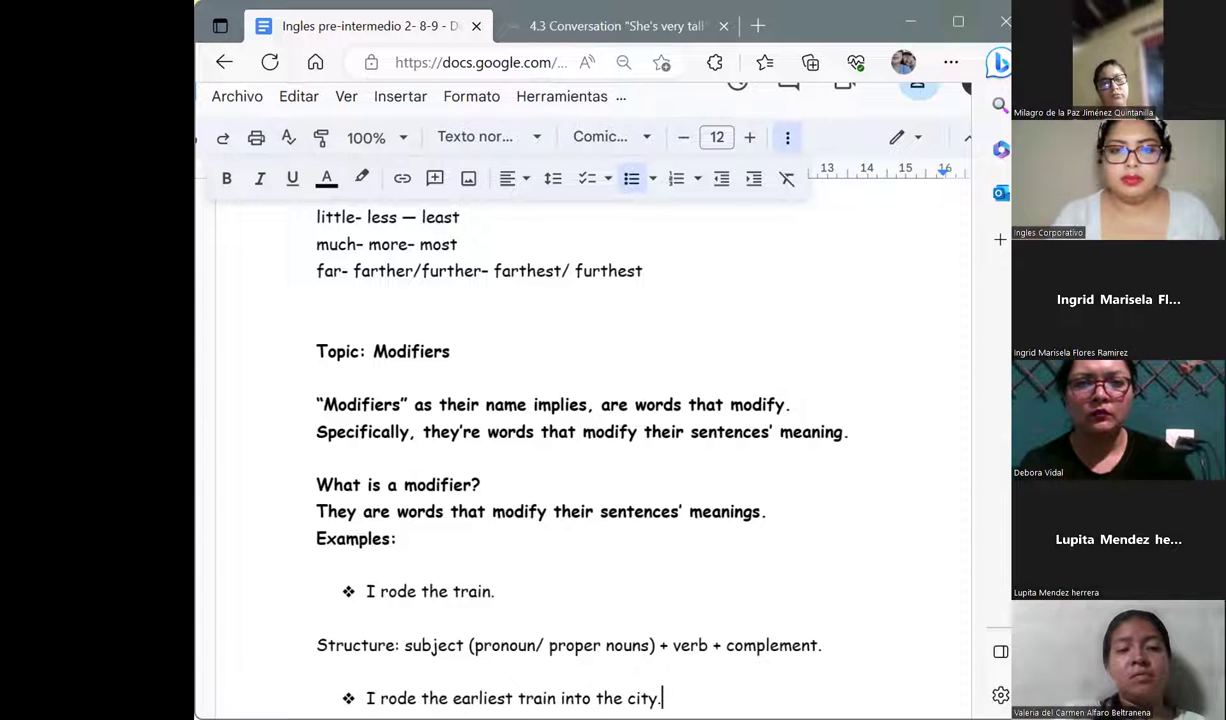
key(ctrl+Return)
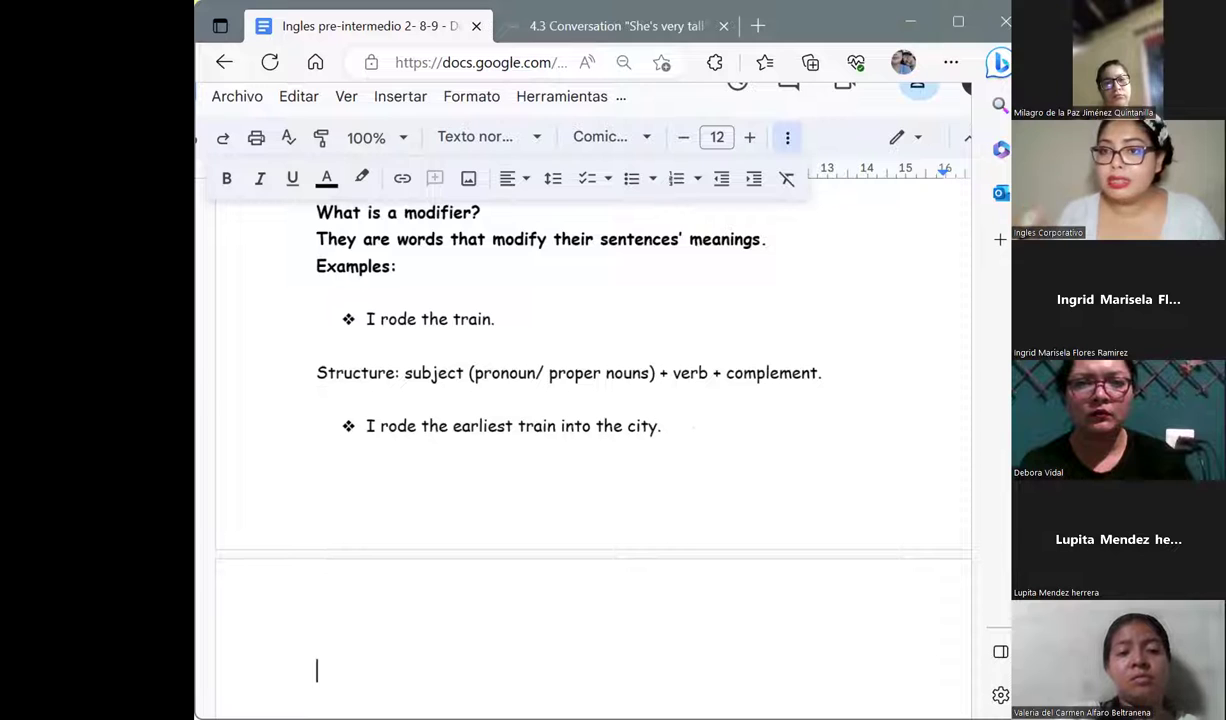
Highlight 'earliest' and 'into the city.' in yellow in the second example.
double_click(509, 428)
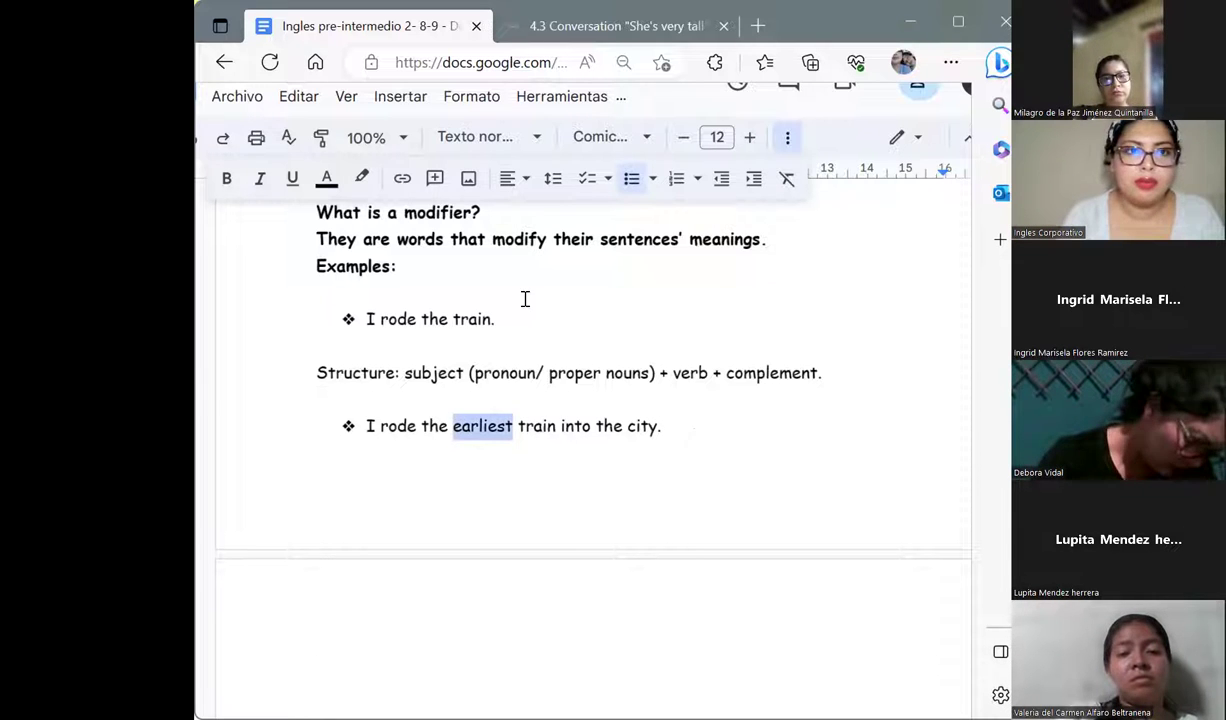
click(361, 178)
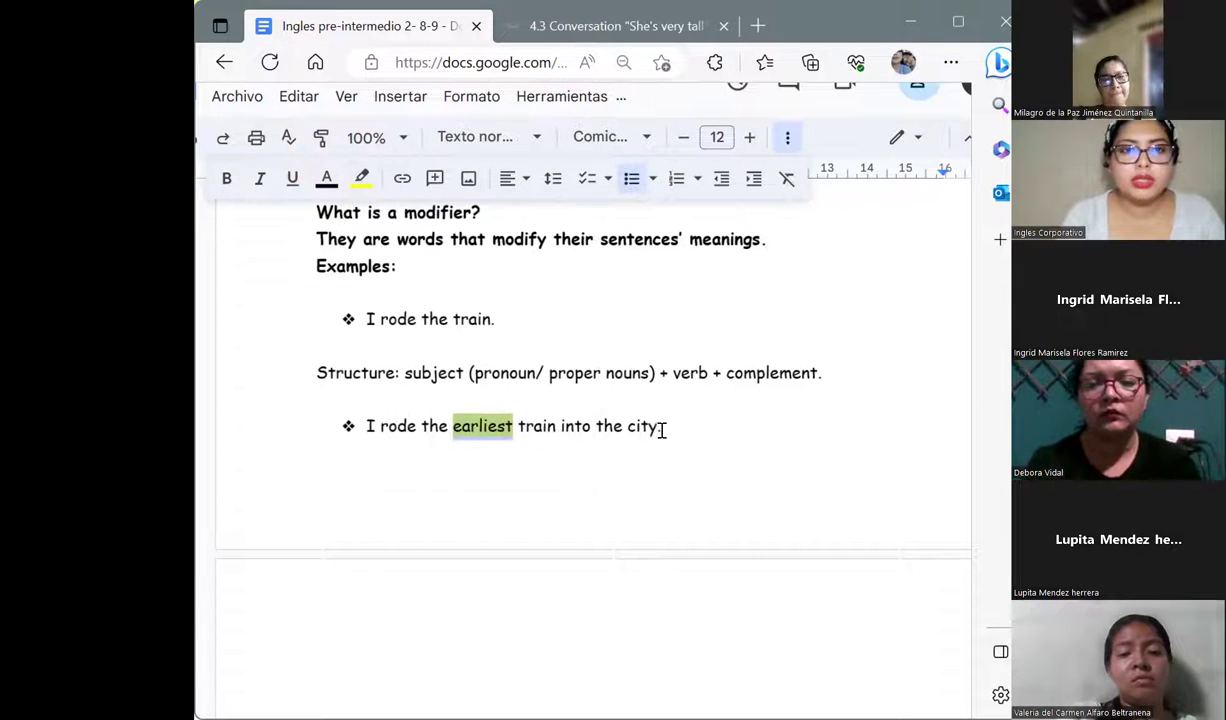
drag(663, 428, 561, 424)
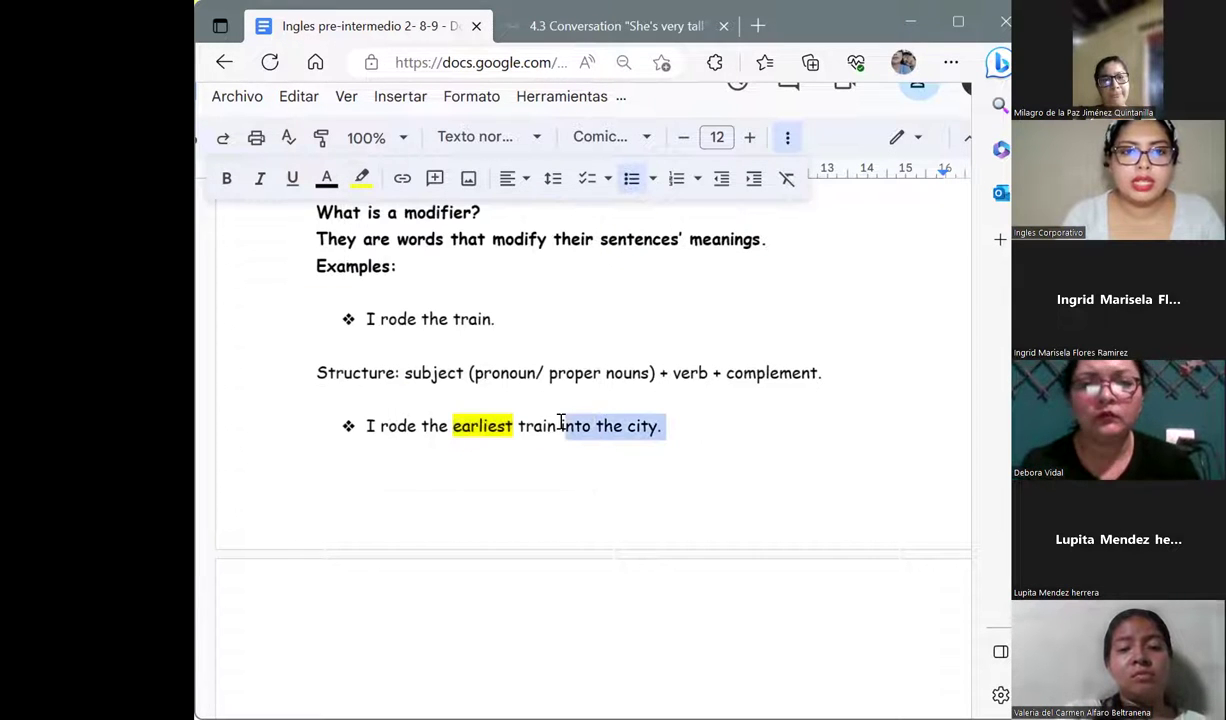
click(361, 178)
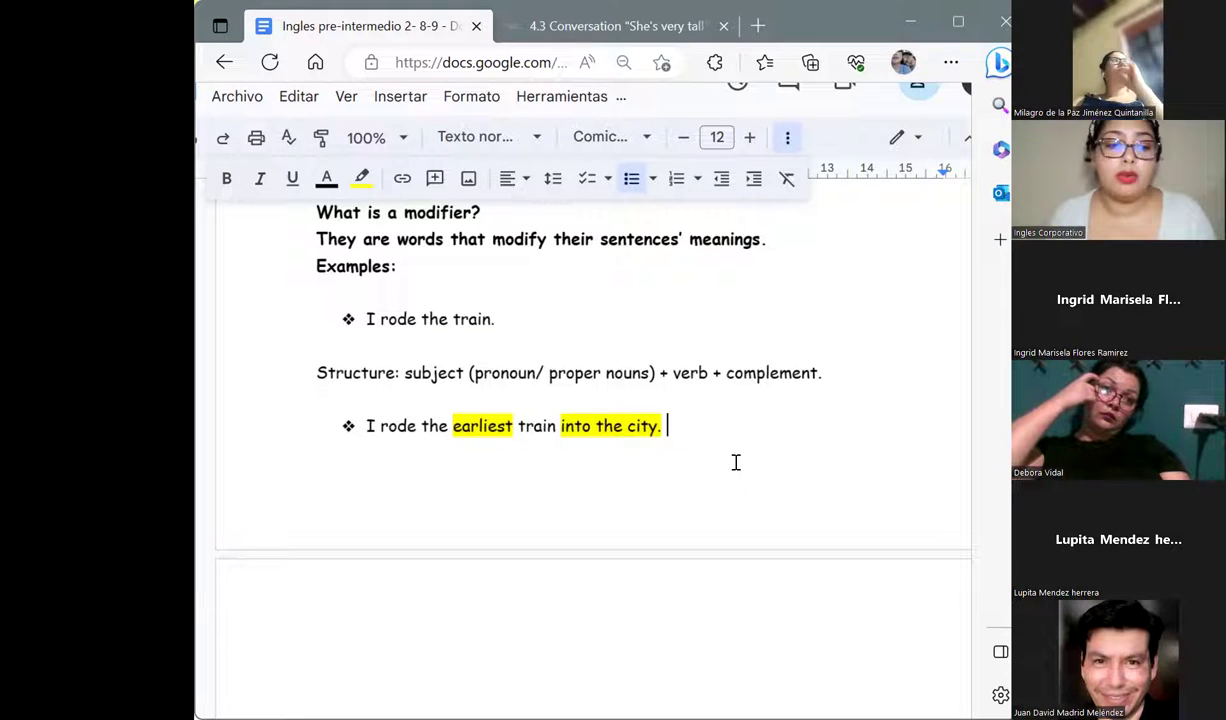
Type 'A modifier is a single word that alters a sentence's meaning.' at the top of the new page.
click(613, 616)
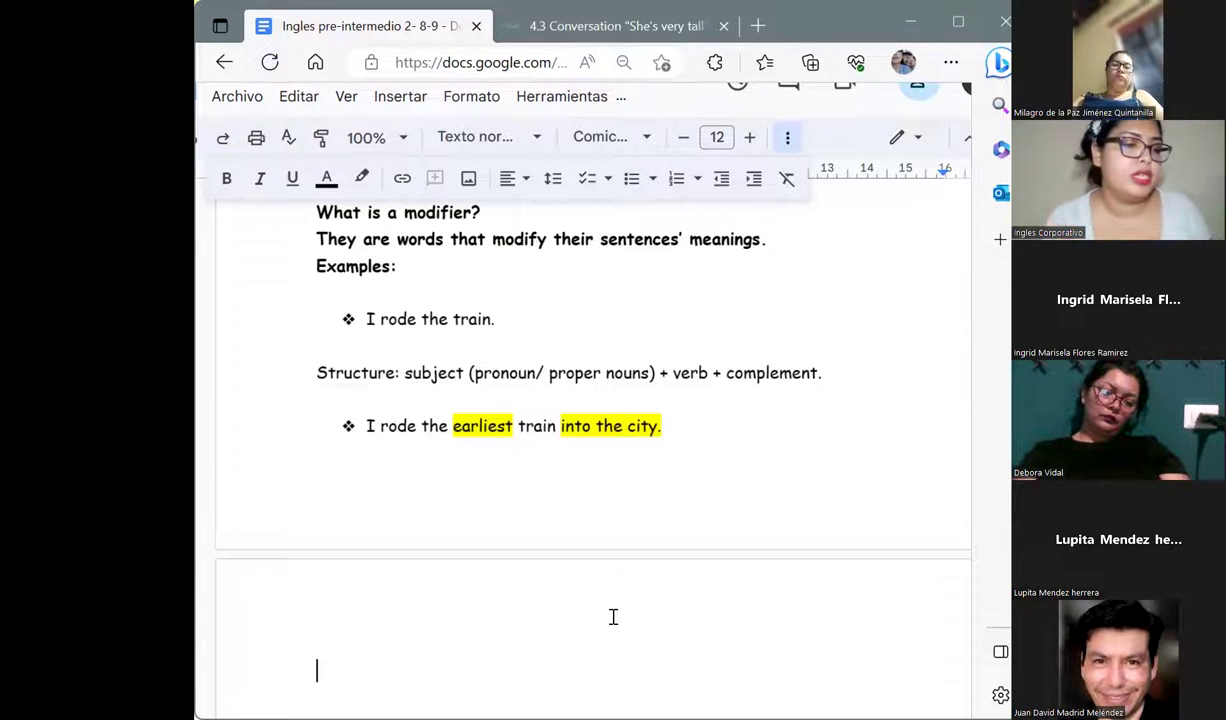
text(T)
key(BackSpace)
text(A modifier)
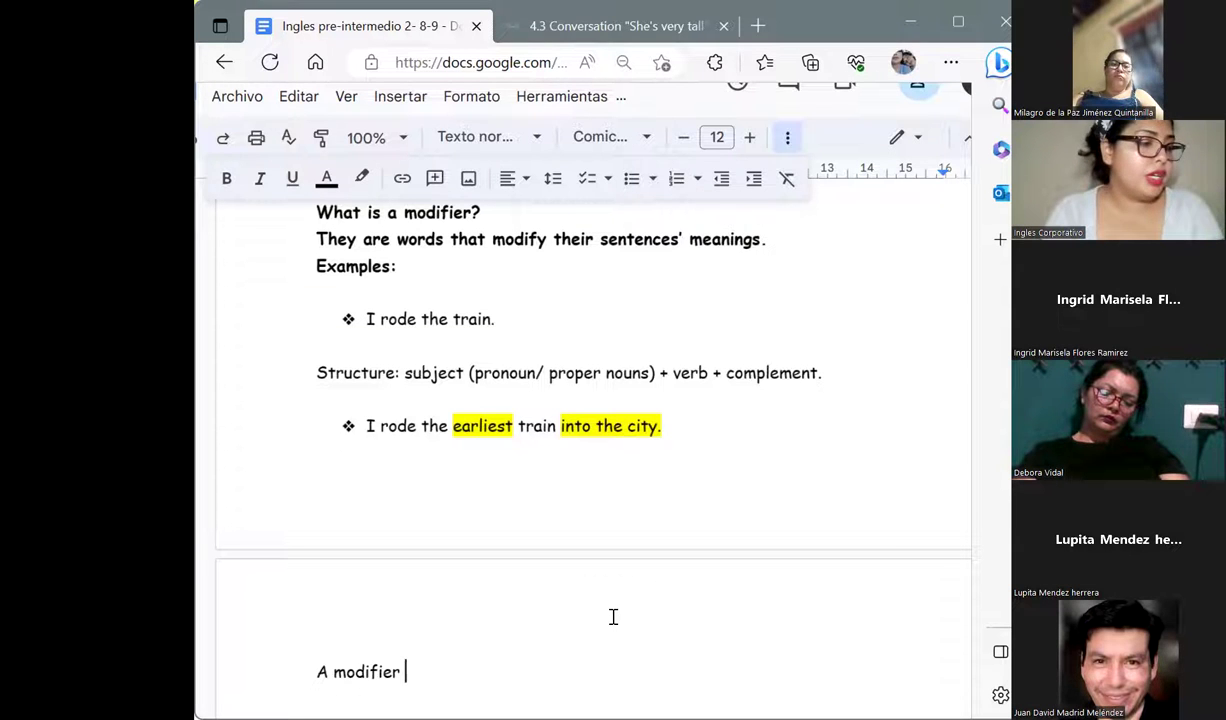
text(is)
text(a single wo)
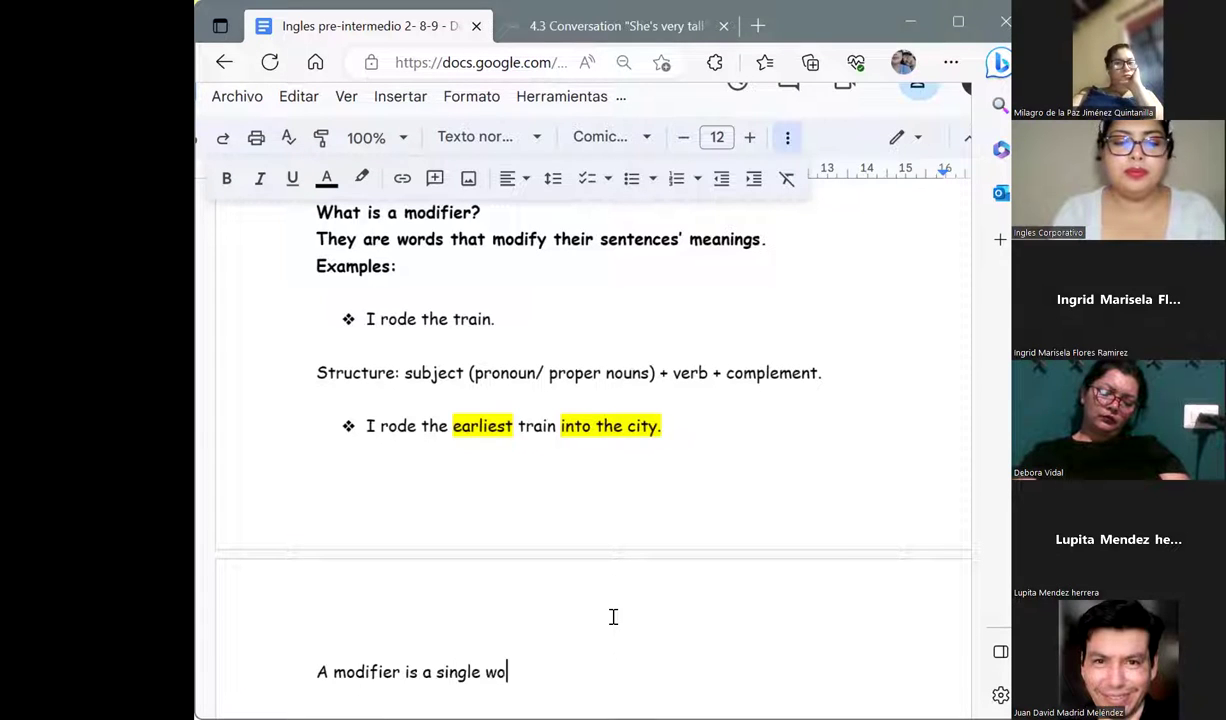
text(rd )
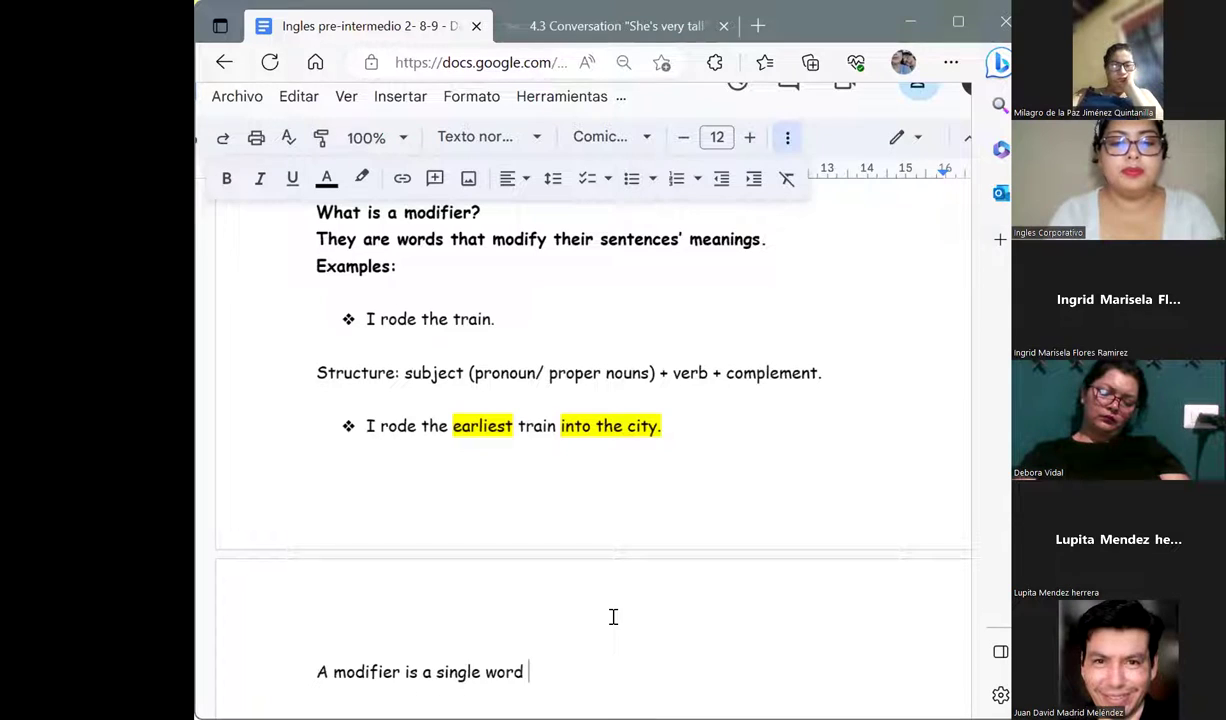
text(that alters a )
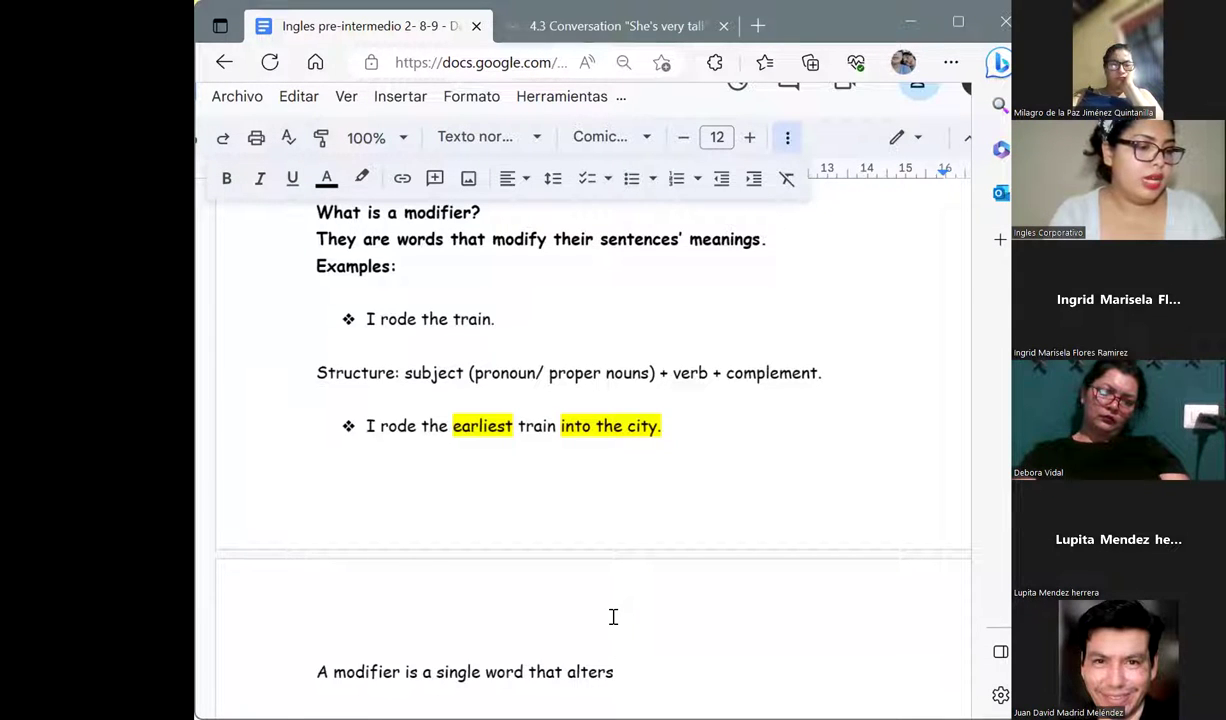
text(sentne)
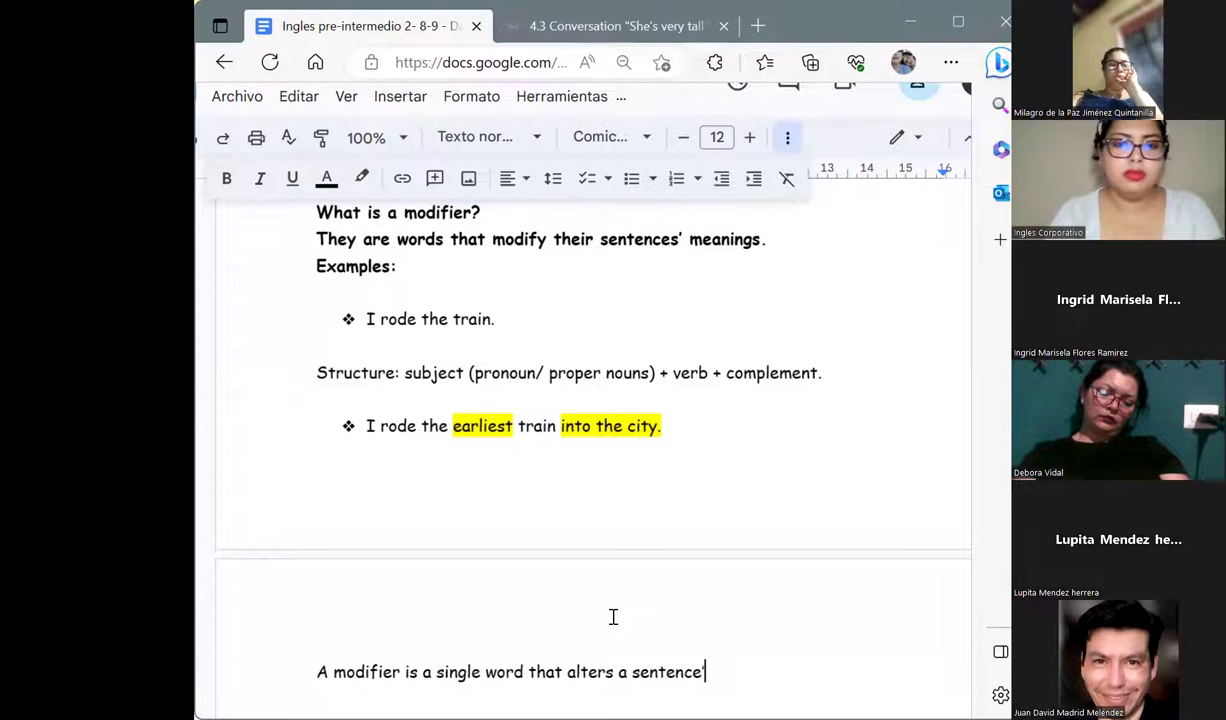
text(g.)
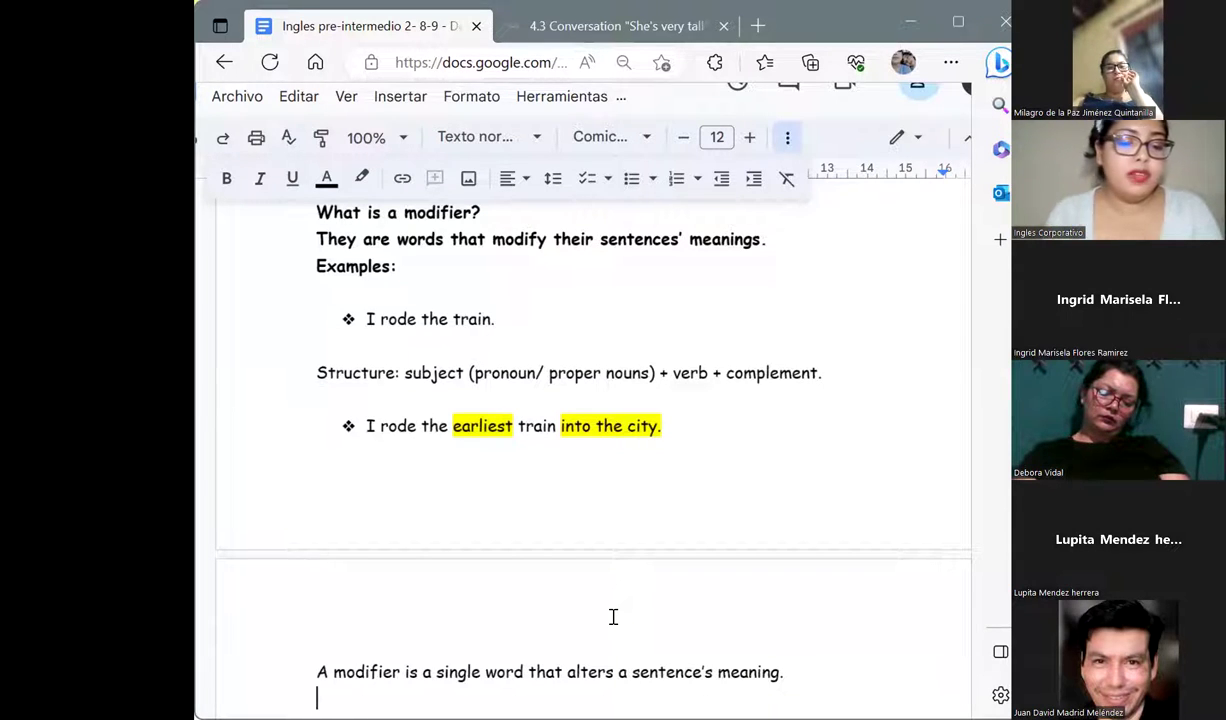
Type 'A modifier phrase is a phrase that functions as modifier.', correcting typos and the spelling of 'functions'.
text(A m)
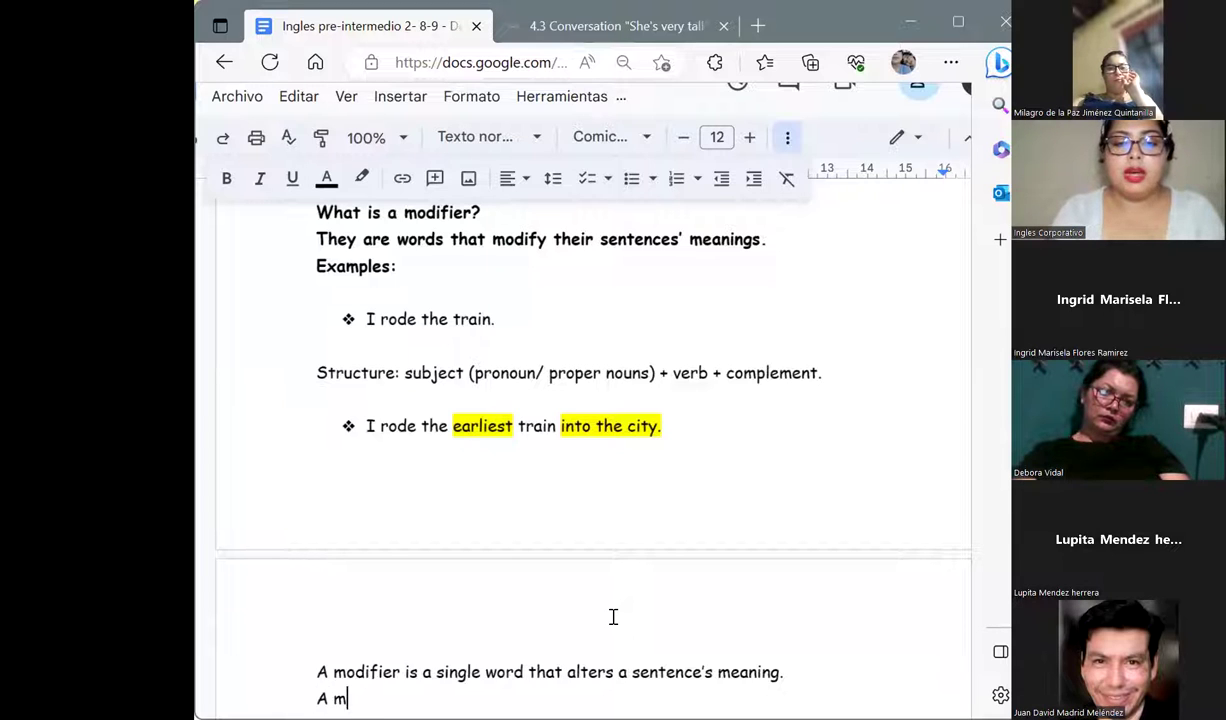
text(odifier p)
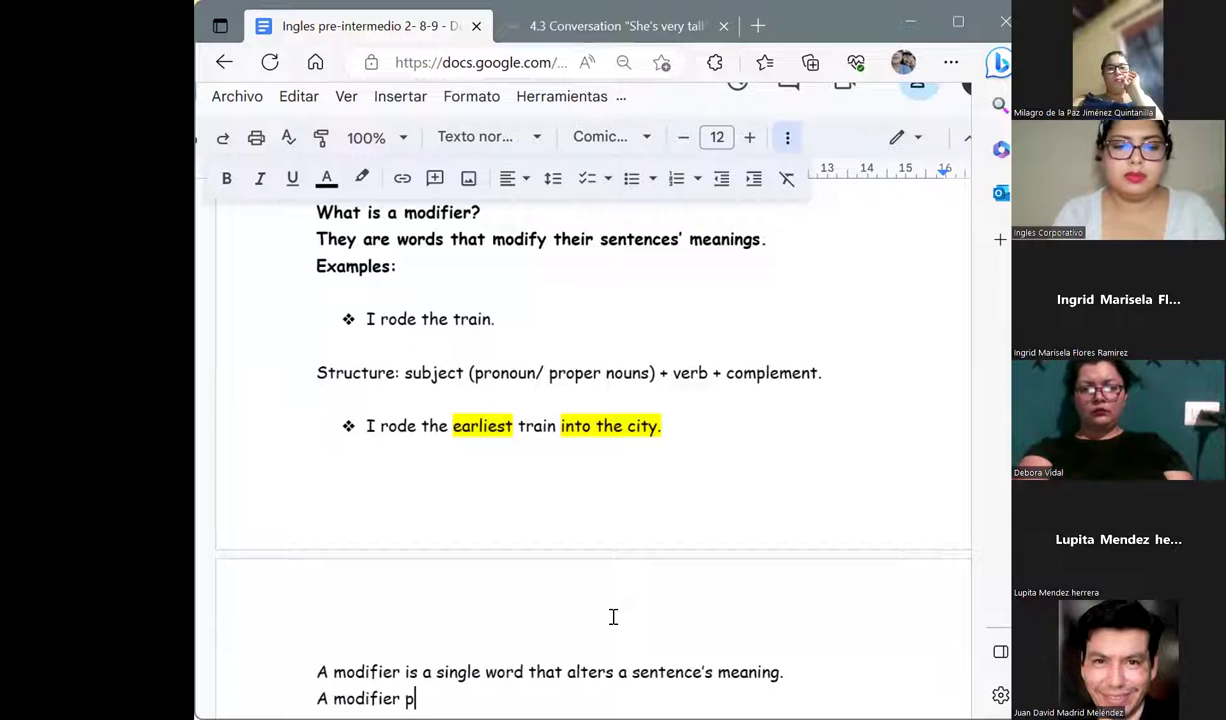
text(hrase )
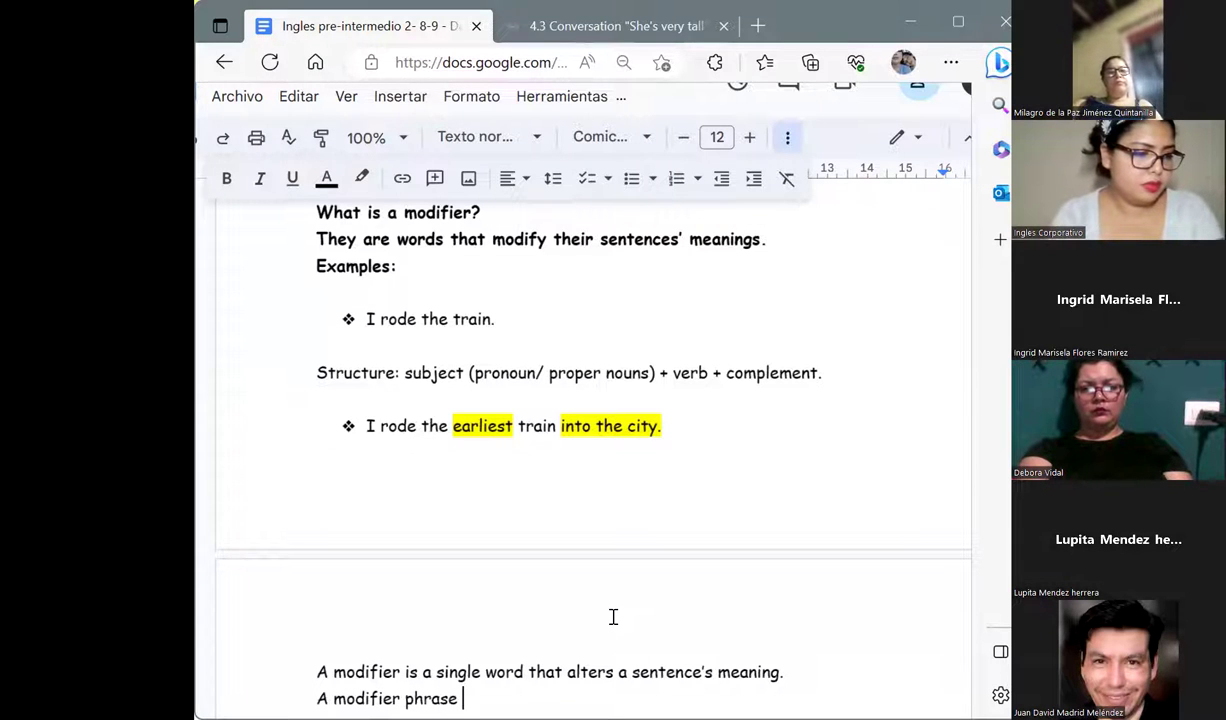
text(is a )
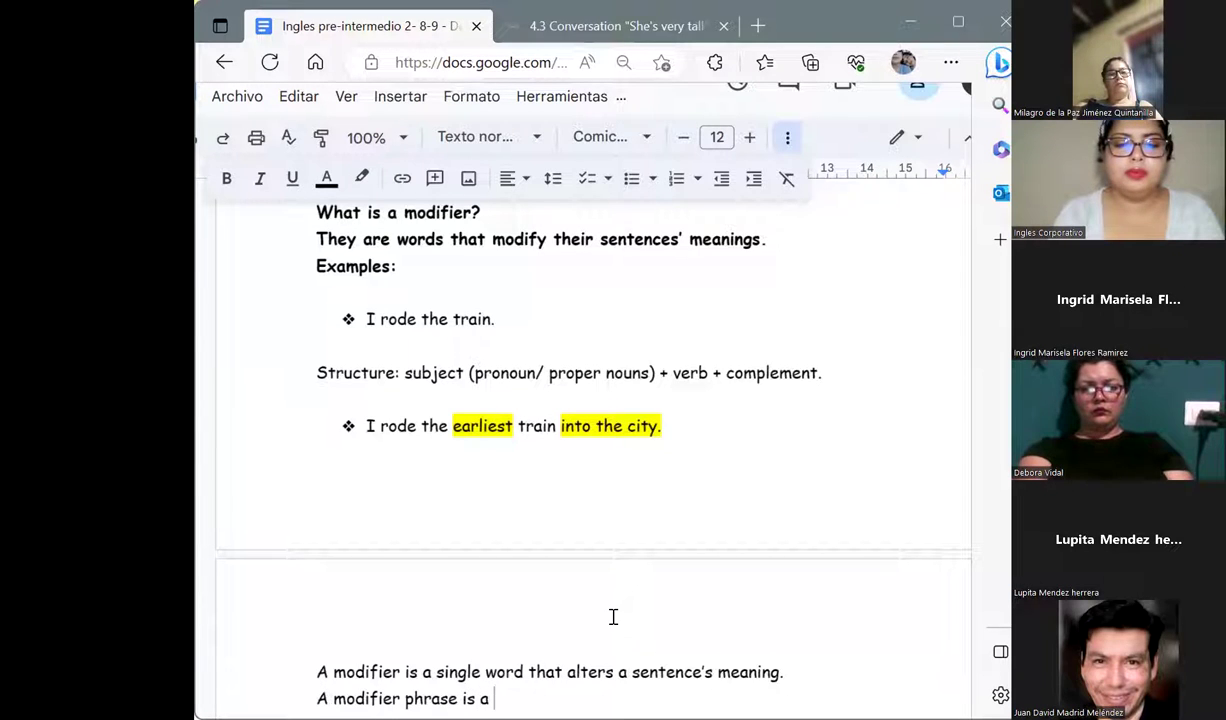
text(phrase t)
text(aht)
key(BackSpace)
key(BackSpace)
key(BackSpace)
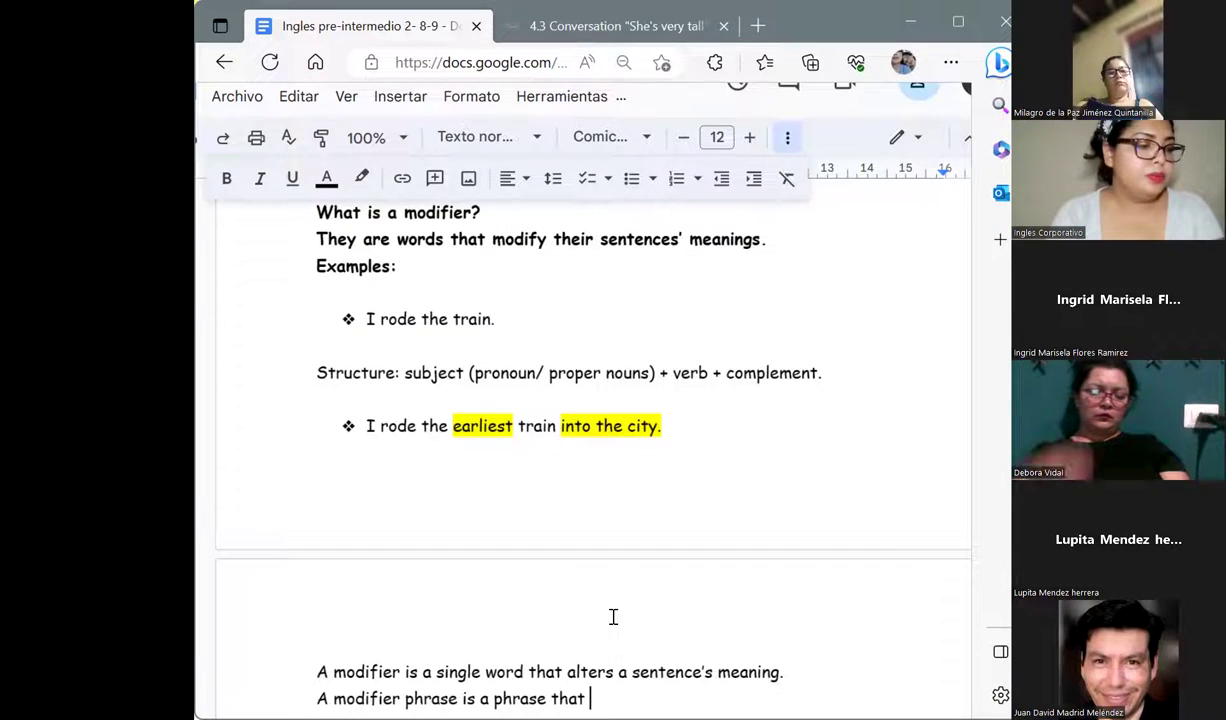
text(fu)
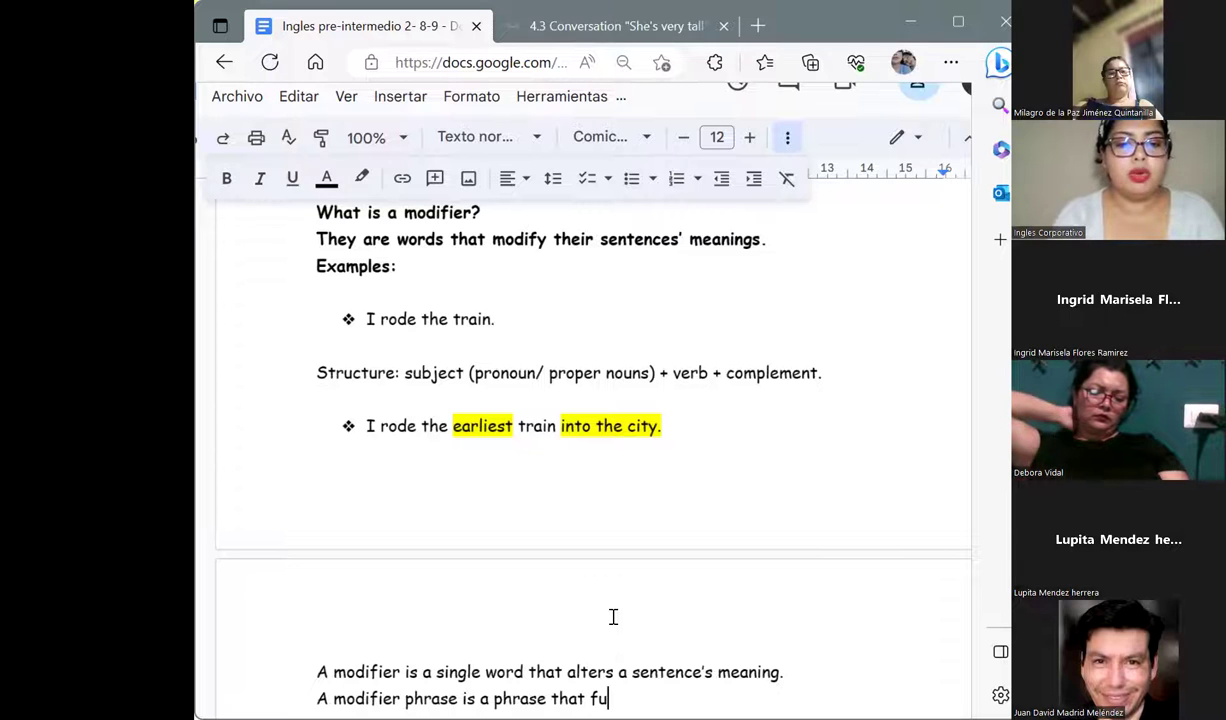
text(ncti)
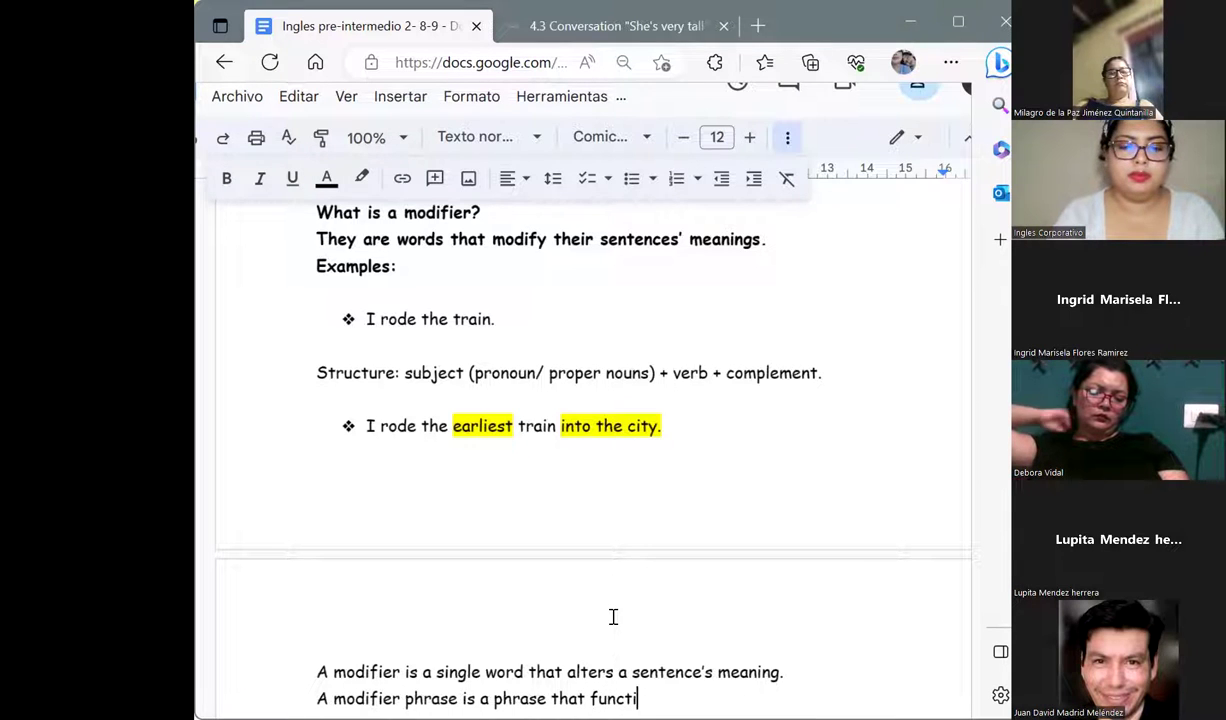
text(on as modifiers)
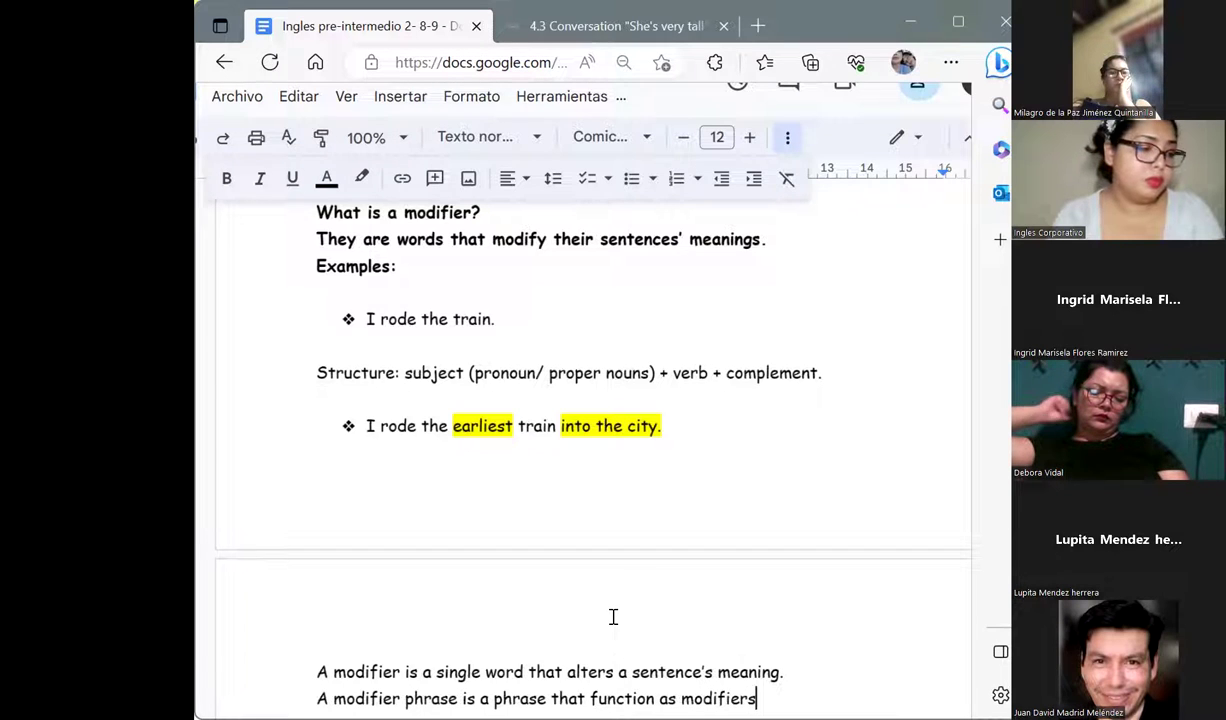
key(BackSpace)
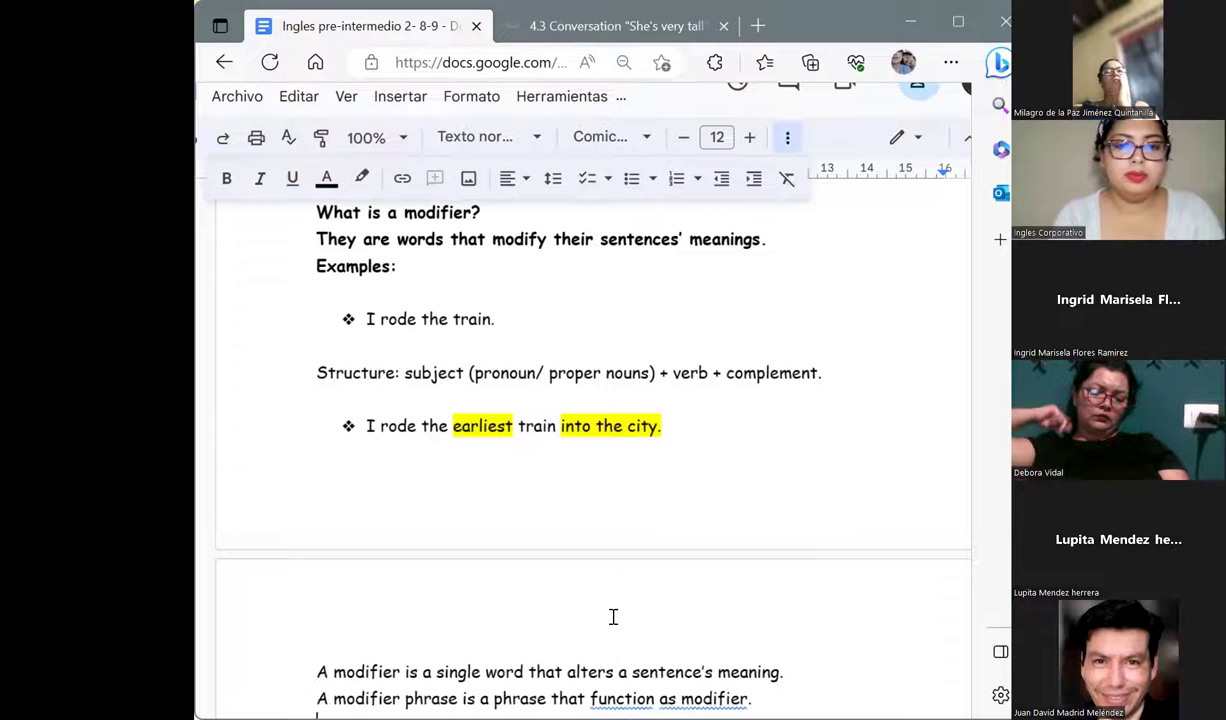
click(640, 690)
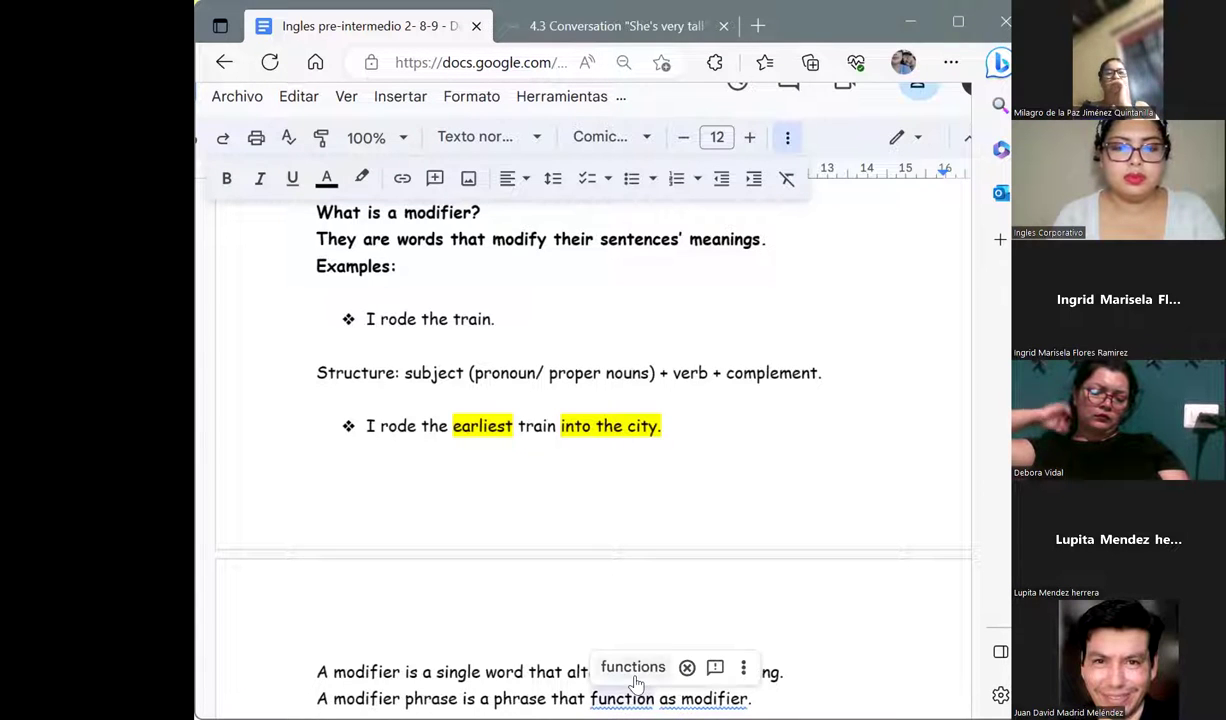
click(620, 650)
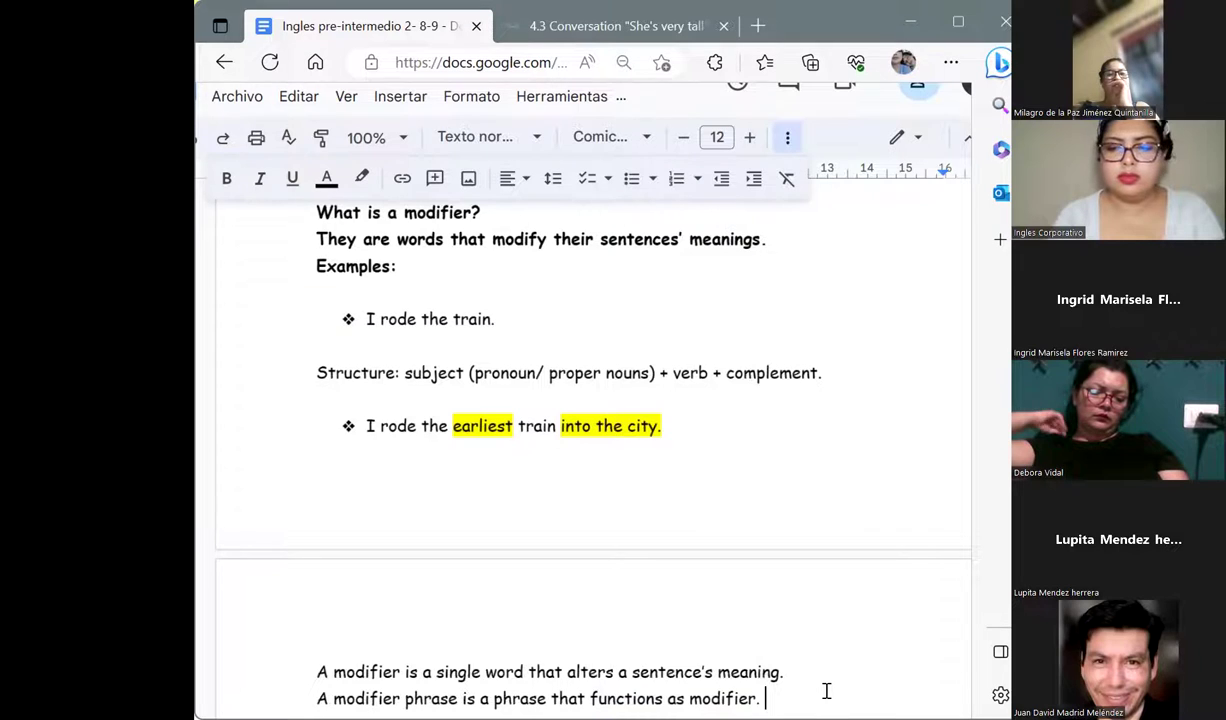
key(Return)
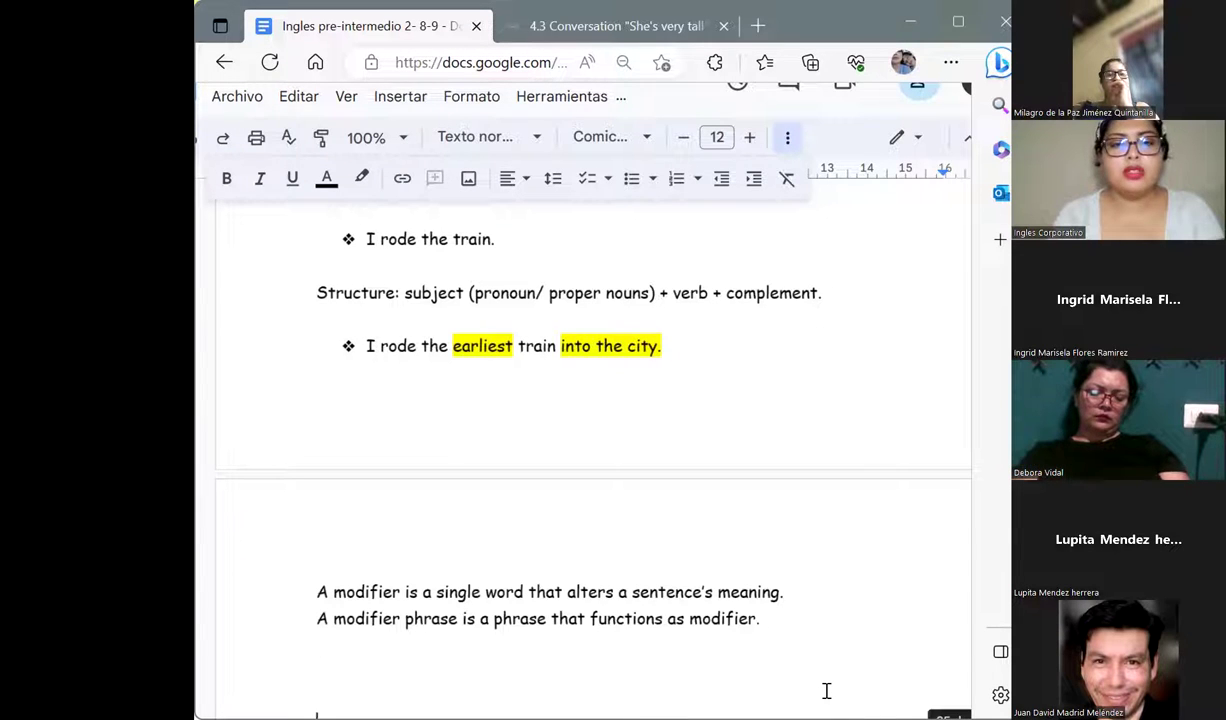
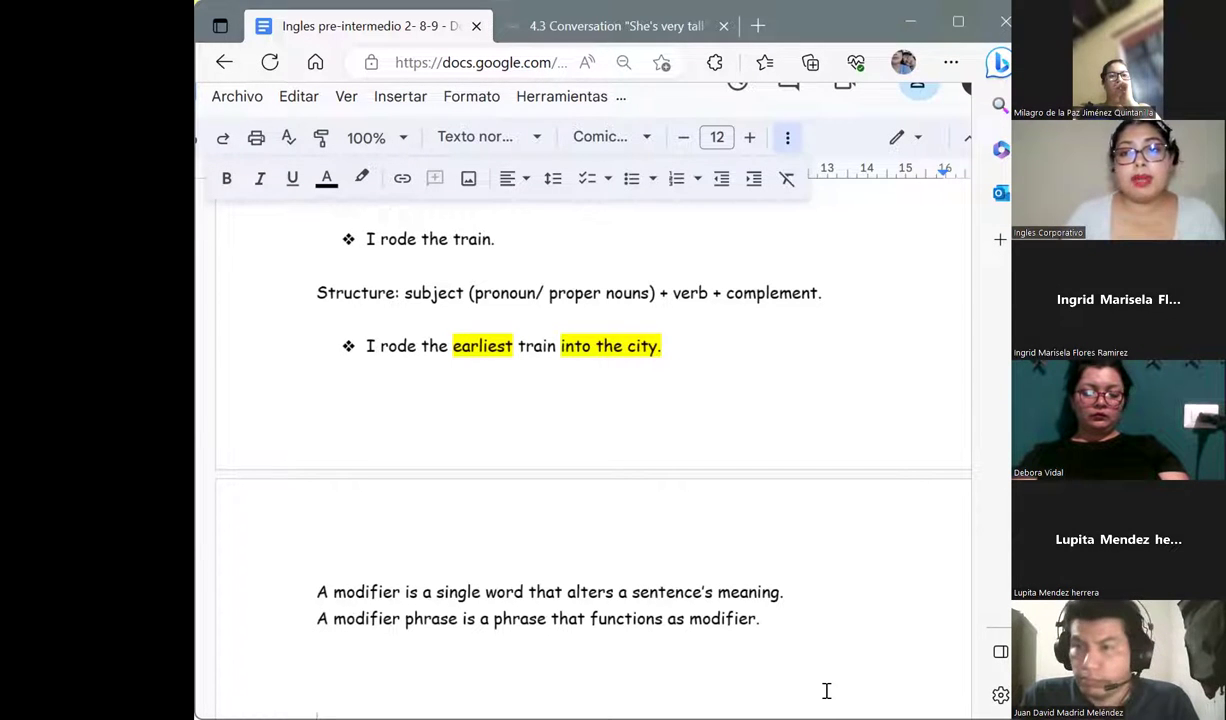
Type 'Examples of single words that may be used as modifiers:' below the definitions, fixing typos, and start a new line.
key(BackSpace)
key(BackSpace)
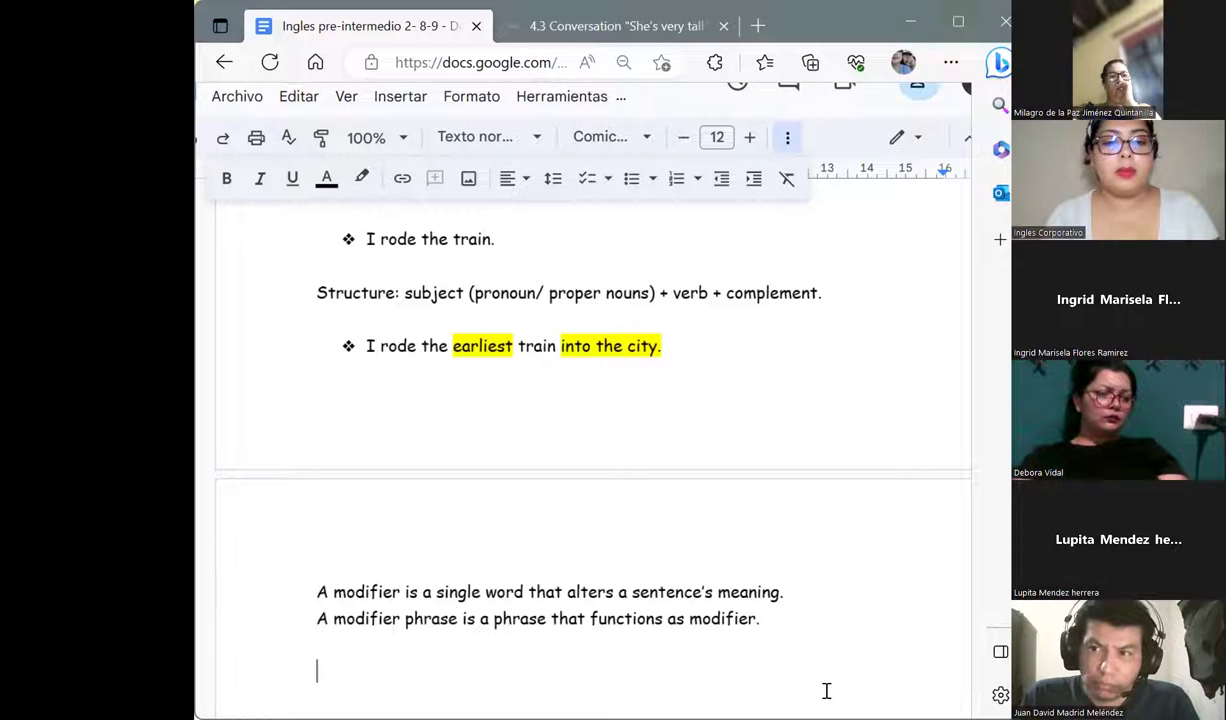
text(Examples of)
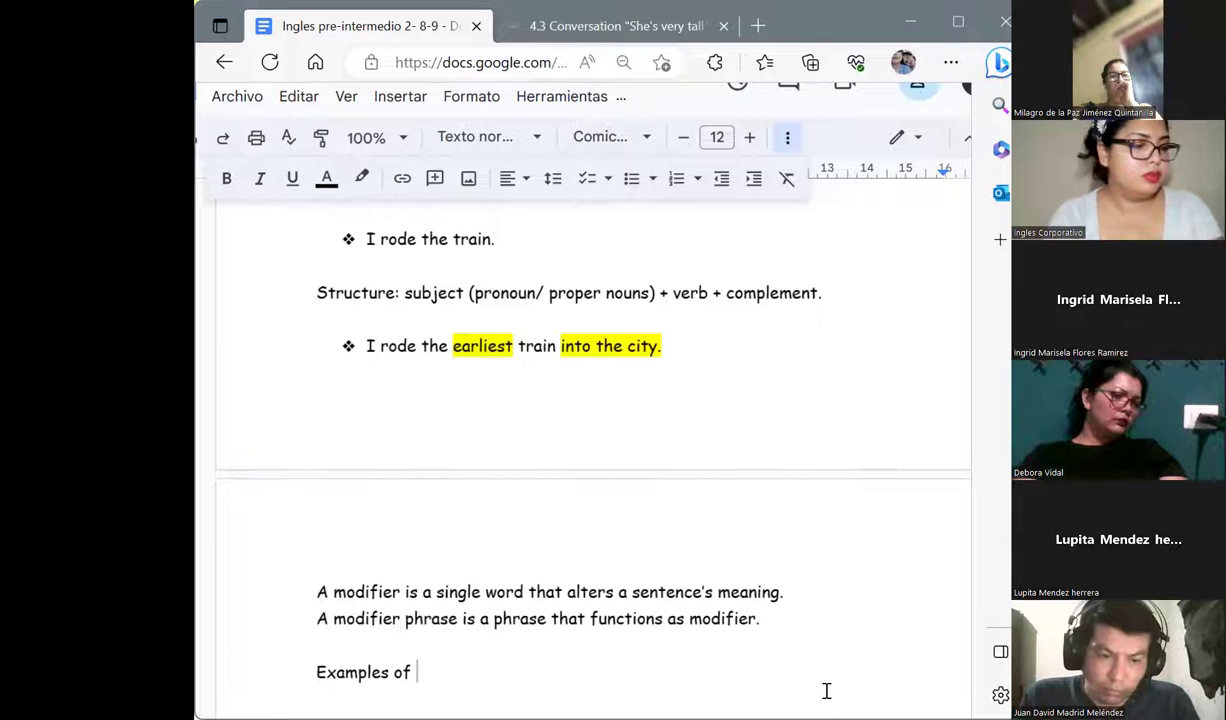
text( si)
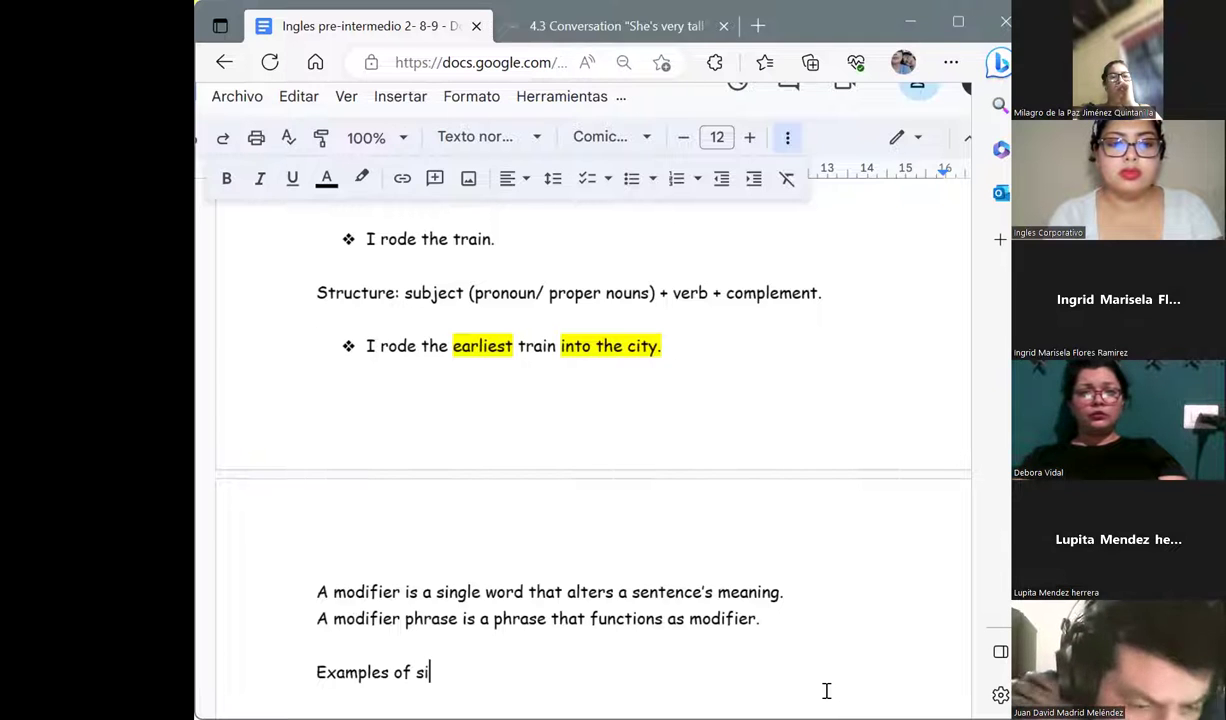
text(gle)
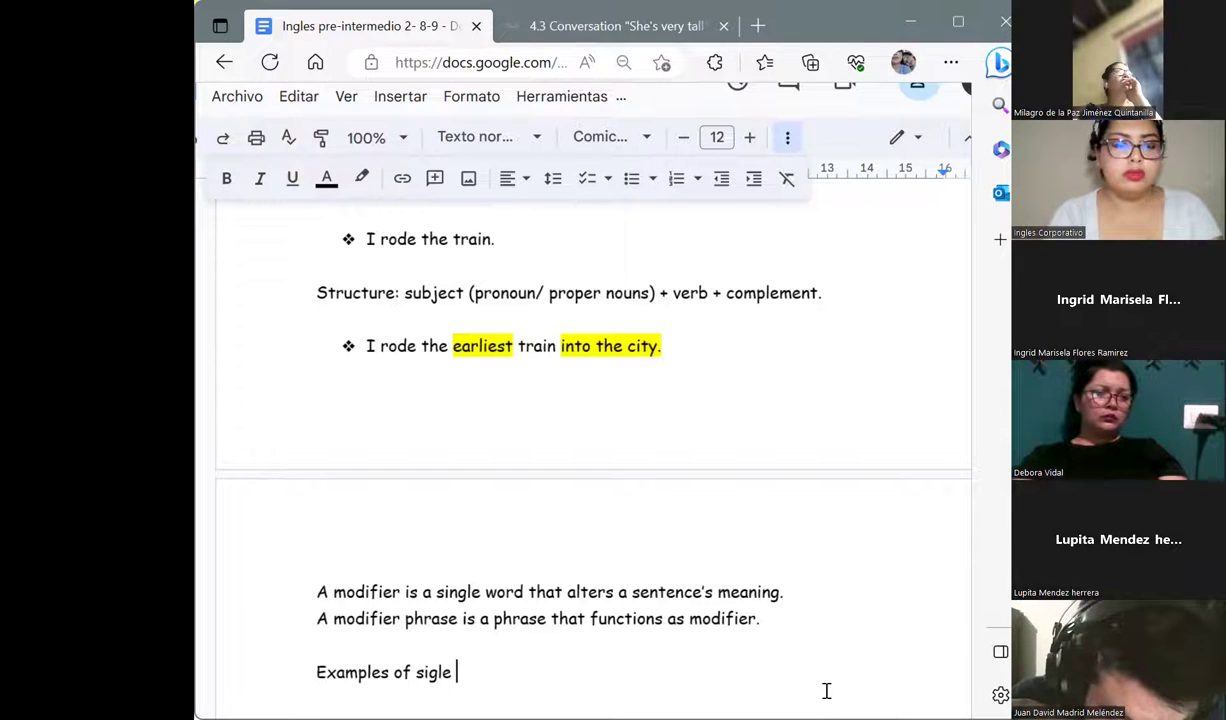
key(Left)
key(Left)
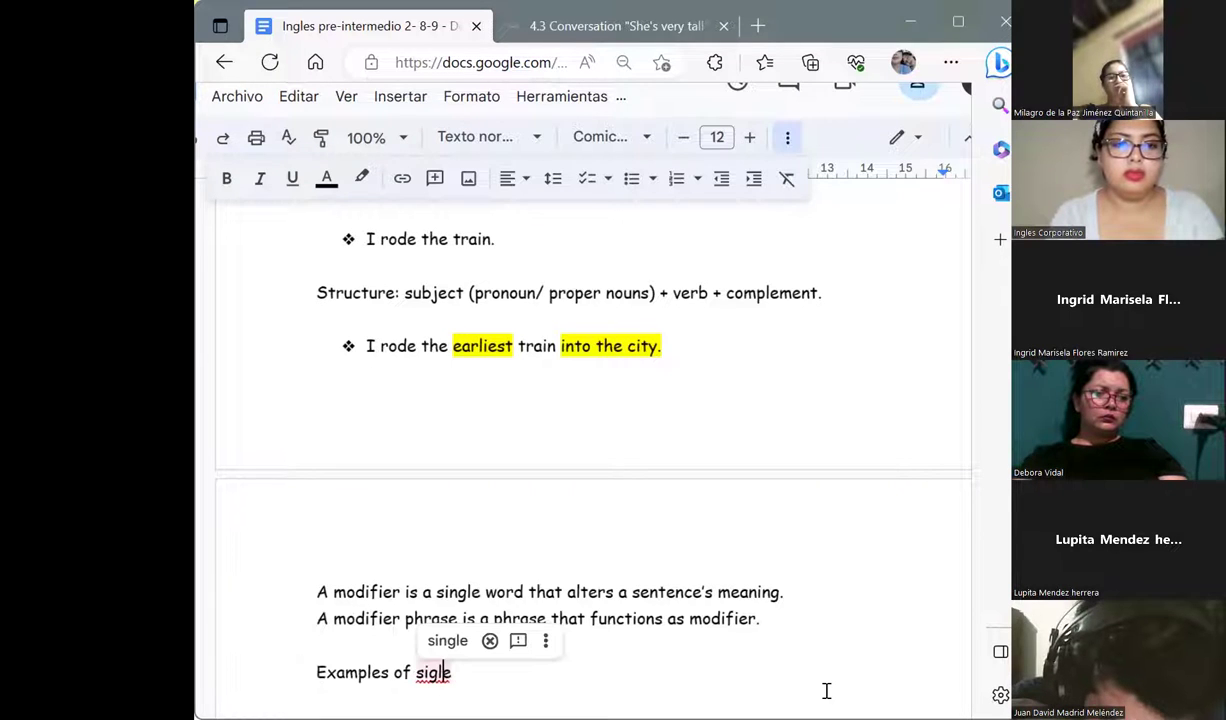
text(n)
key(End)
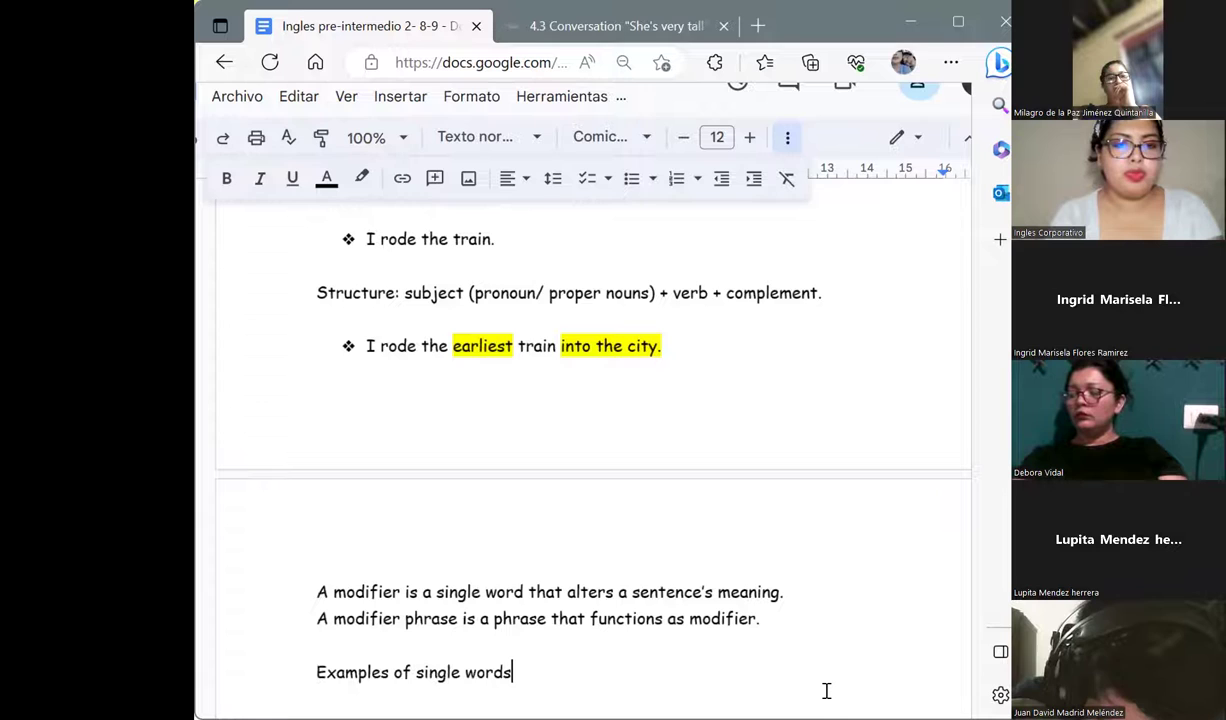
text(tah)
key(BackSpace)
key(BackSpace)
text(ja)
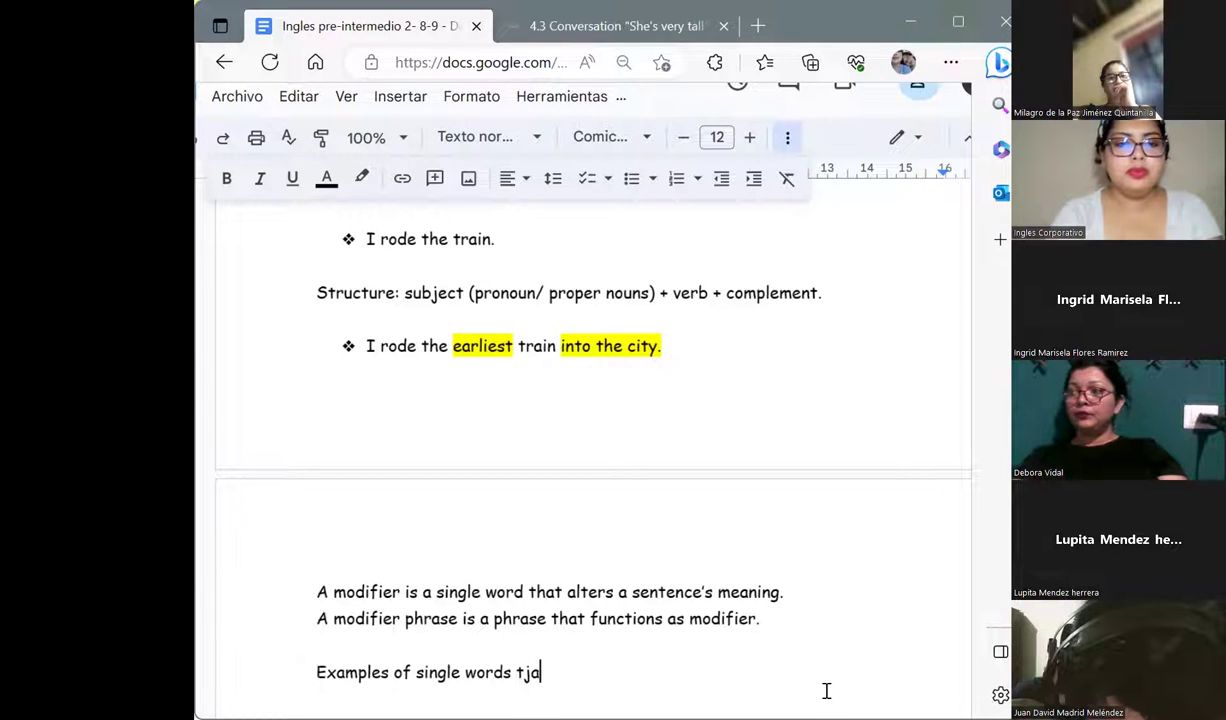
key(BackSpace)
text(hat m)
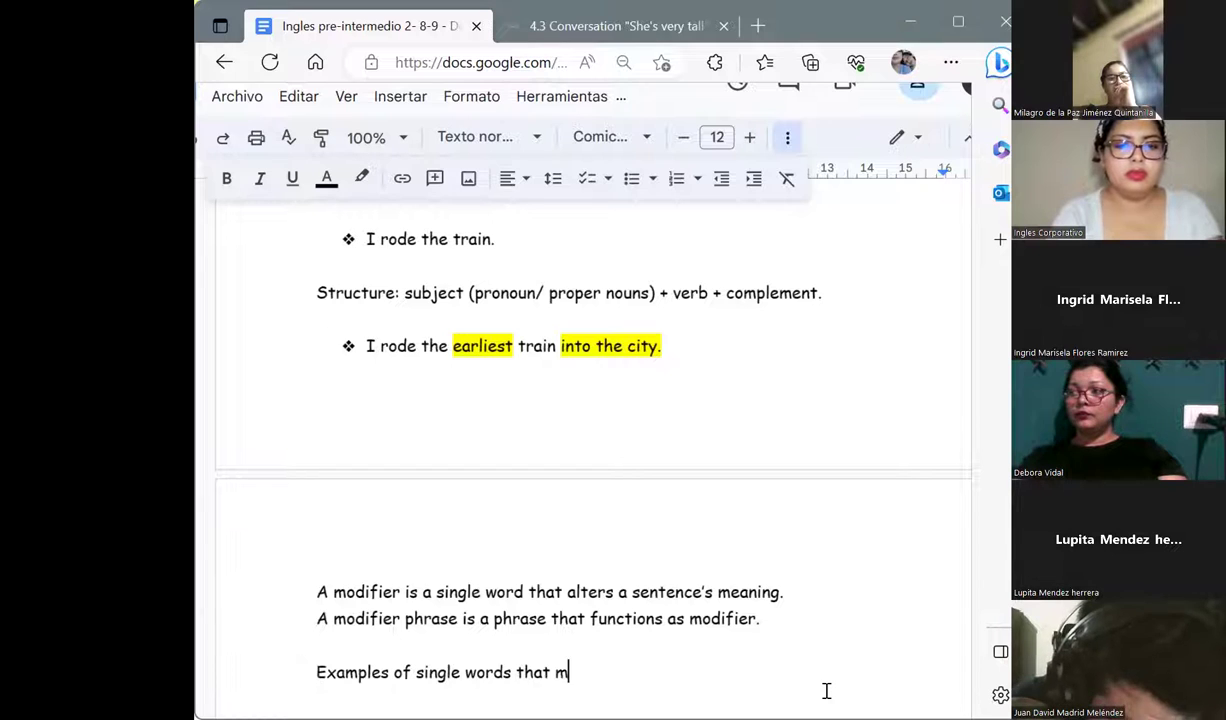
text(ay be used )
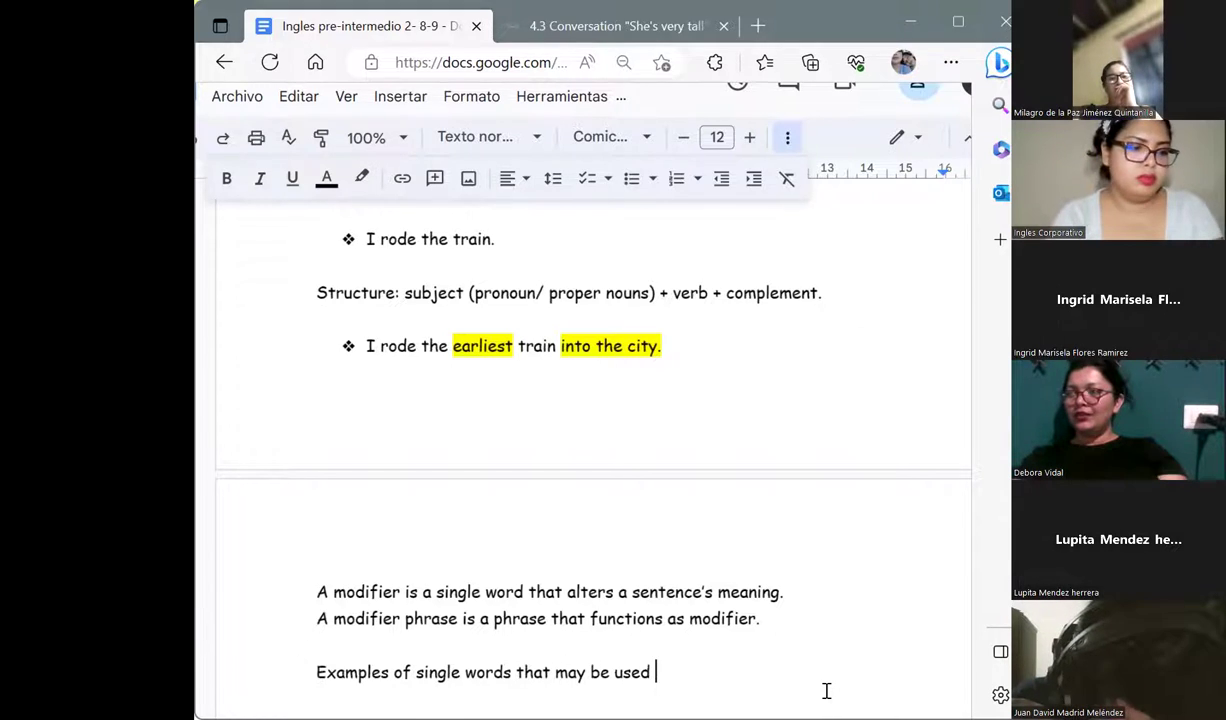
text(as modi)
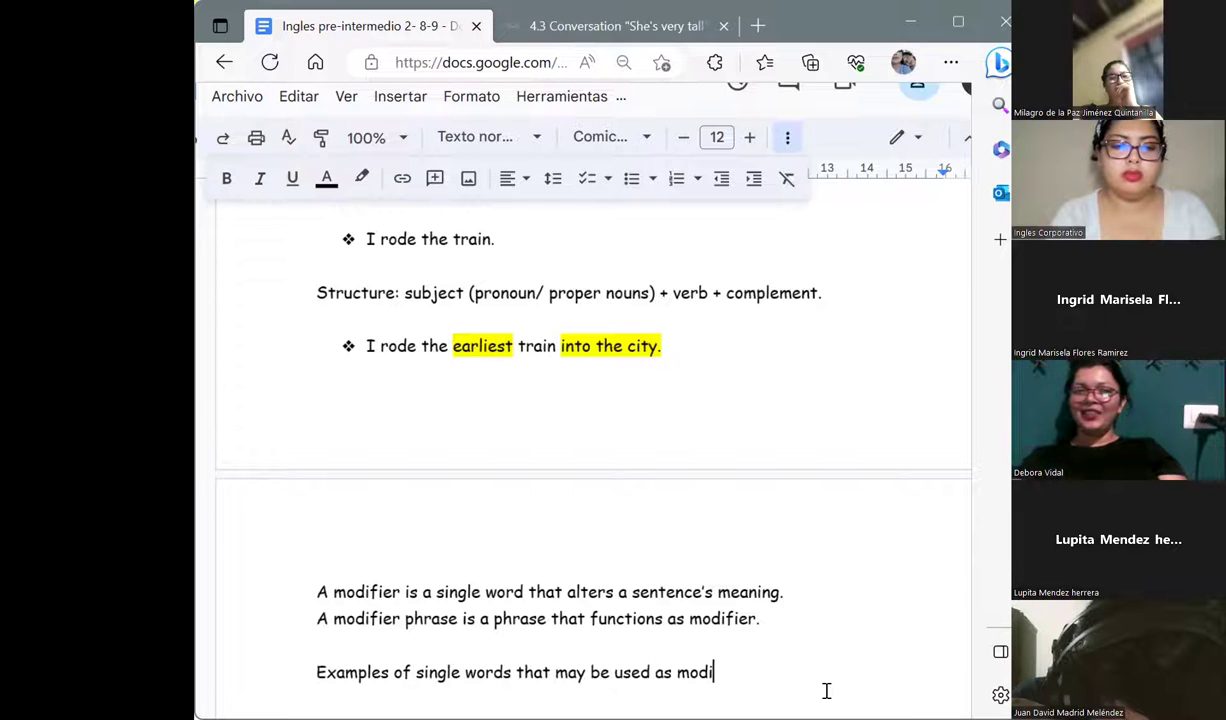
text(fiers:)
key(Return)
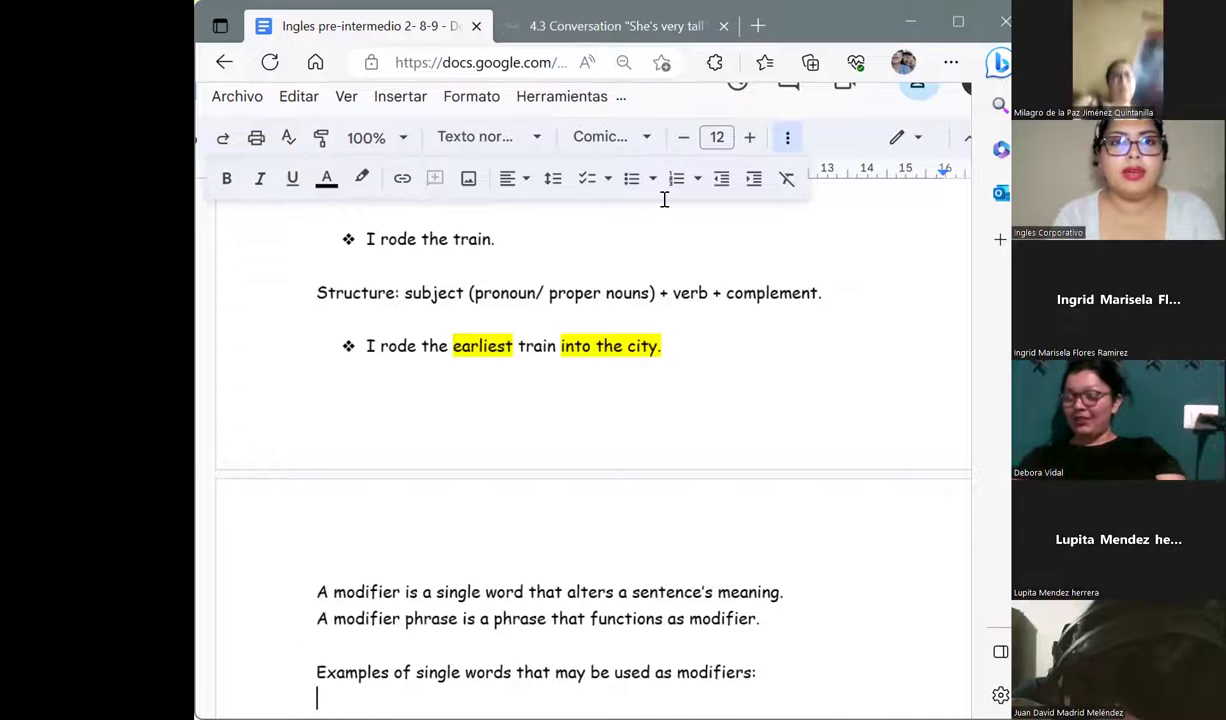
Create a star-bulleted list of First, Yellow, Outdoor and Flying, removing the extra empty bullet.
click(652, 178)
click(719, 336)
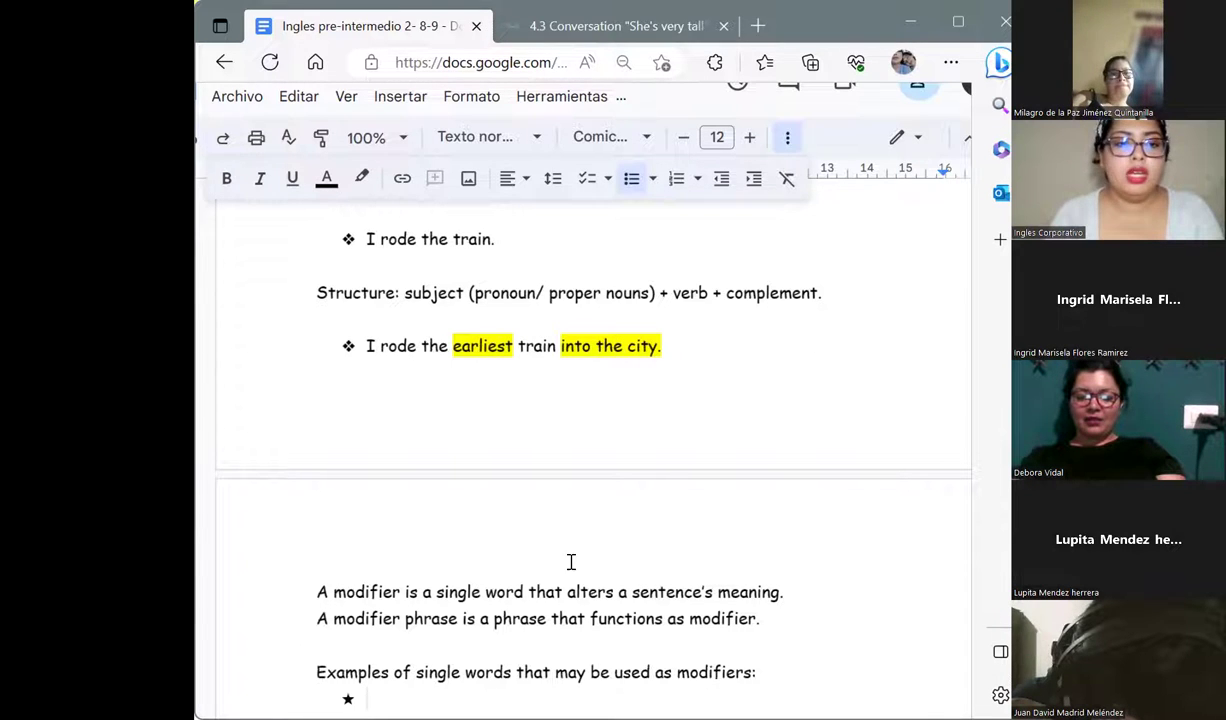
text(First)
key(Return)
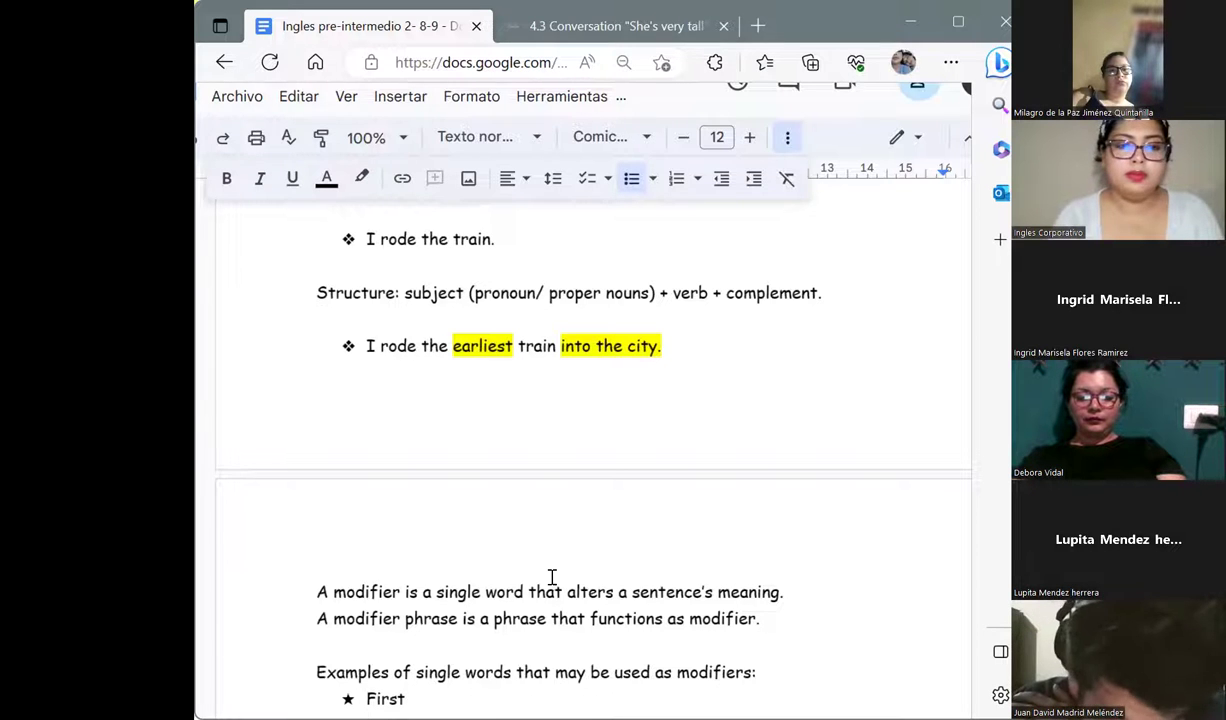
scroll(551, 577, down, 1)
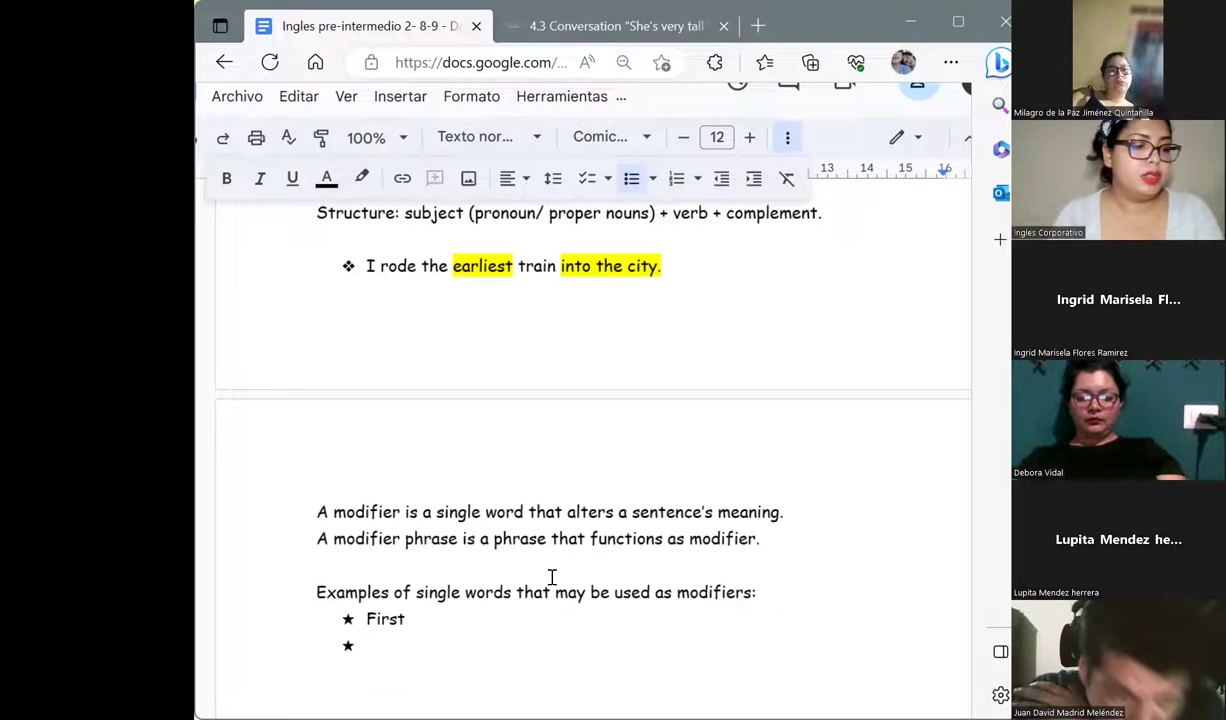
text(Yellow)
key(Return)
text(Outdoor)
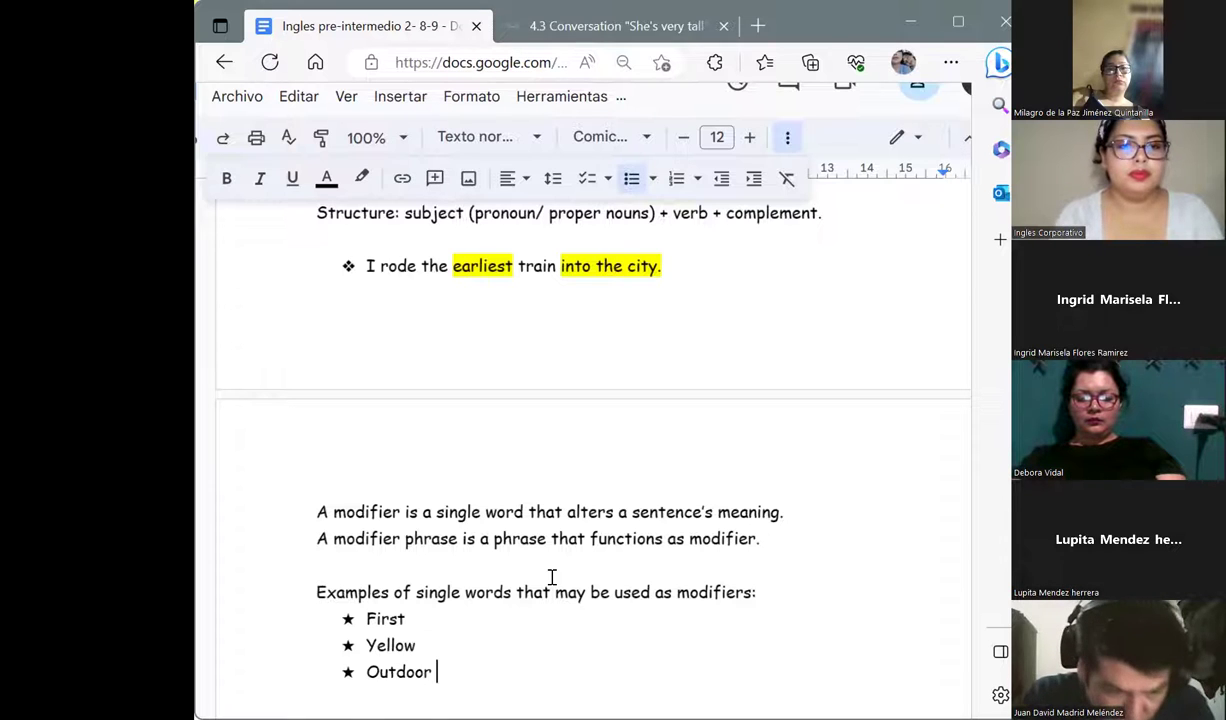
key(Return)
text(Flying)
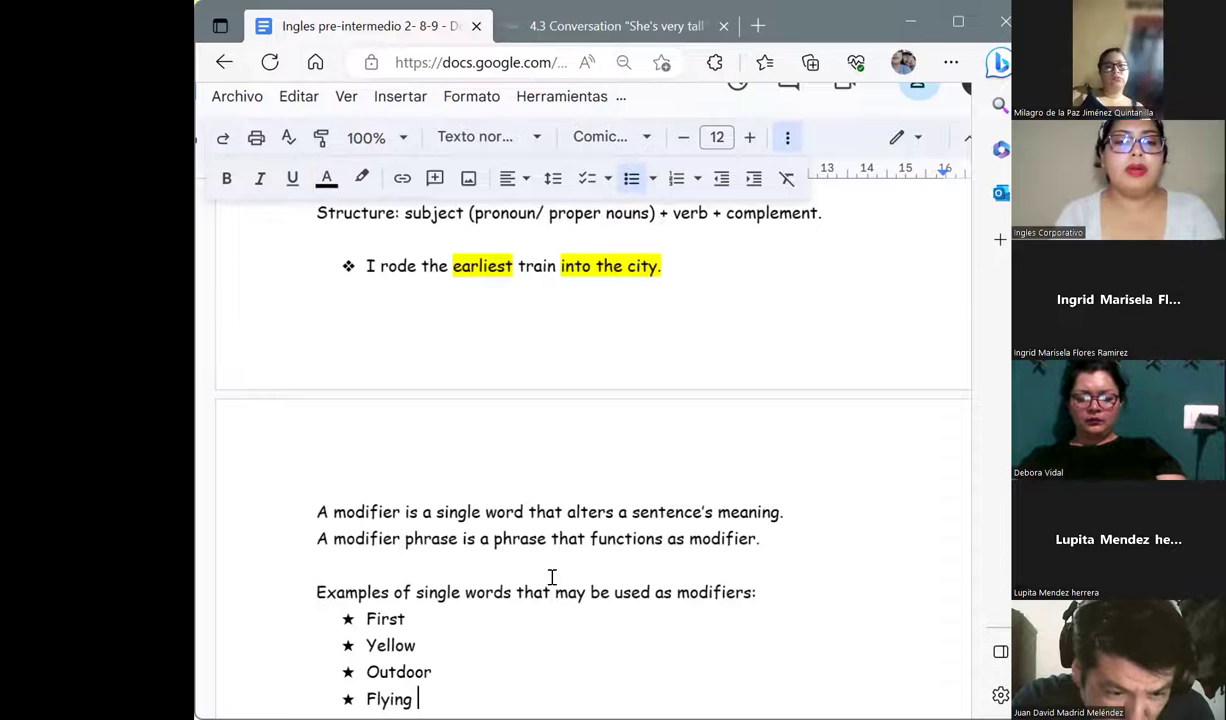
key(Return)
key(Return)
key(Return)
key(BackSpace)
key(BackSpace)
key(BackSpace)
key(BackSpace)
key(BackSpace)
key(BackSpace)
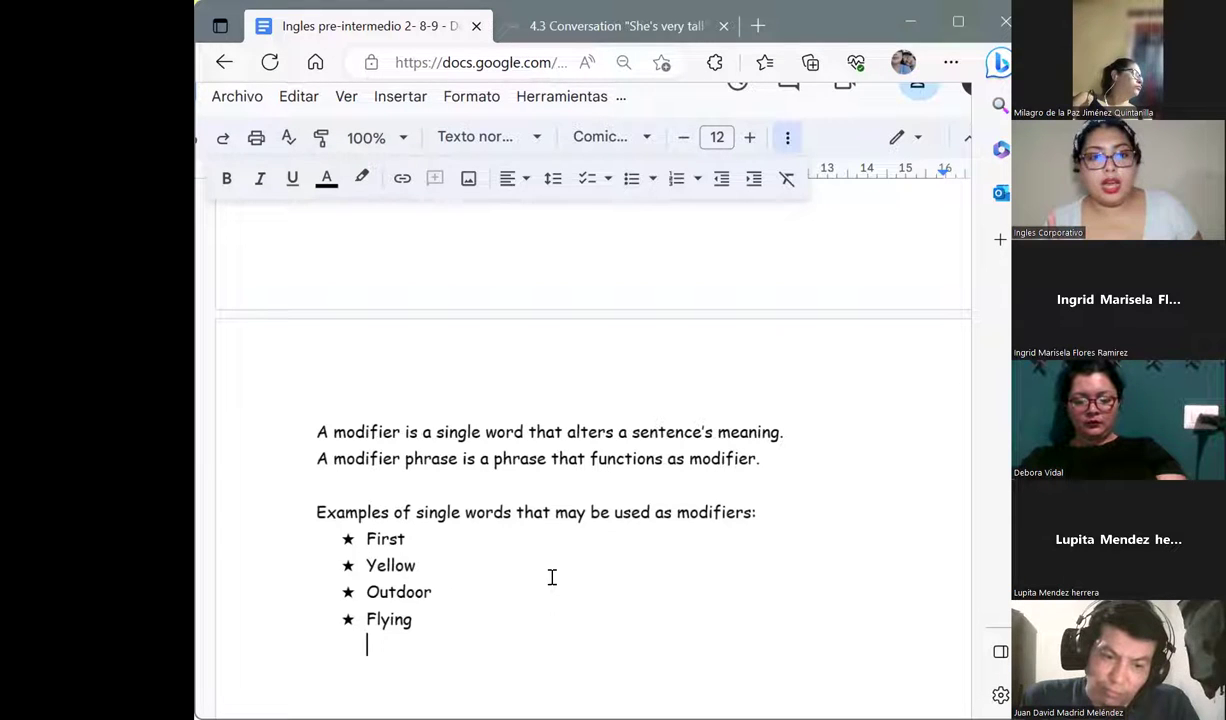
On a plain line below the list, type 'Modifier phrases, which can be adverbial or adjectival phrases', correcting typos.
key(BackSpace)
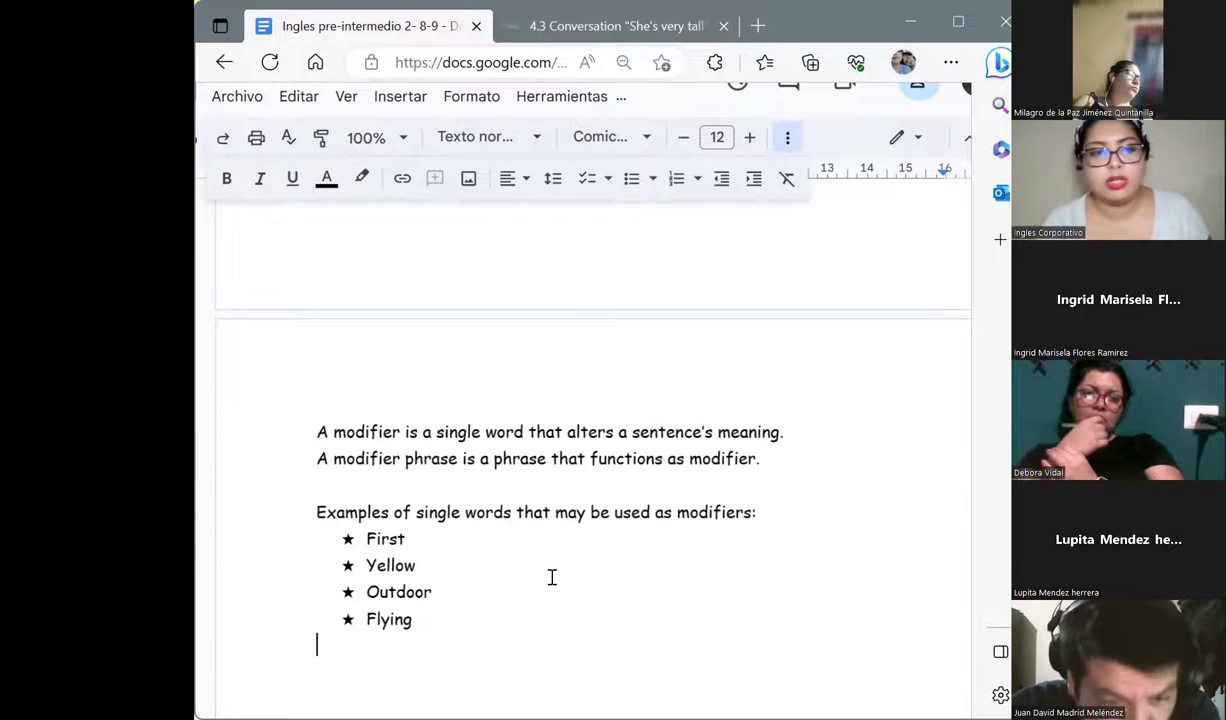
key(Return)
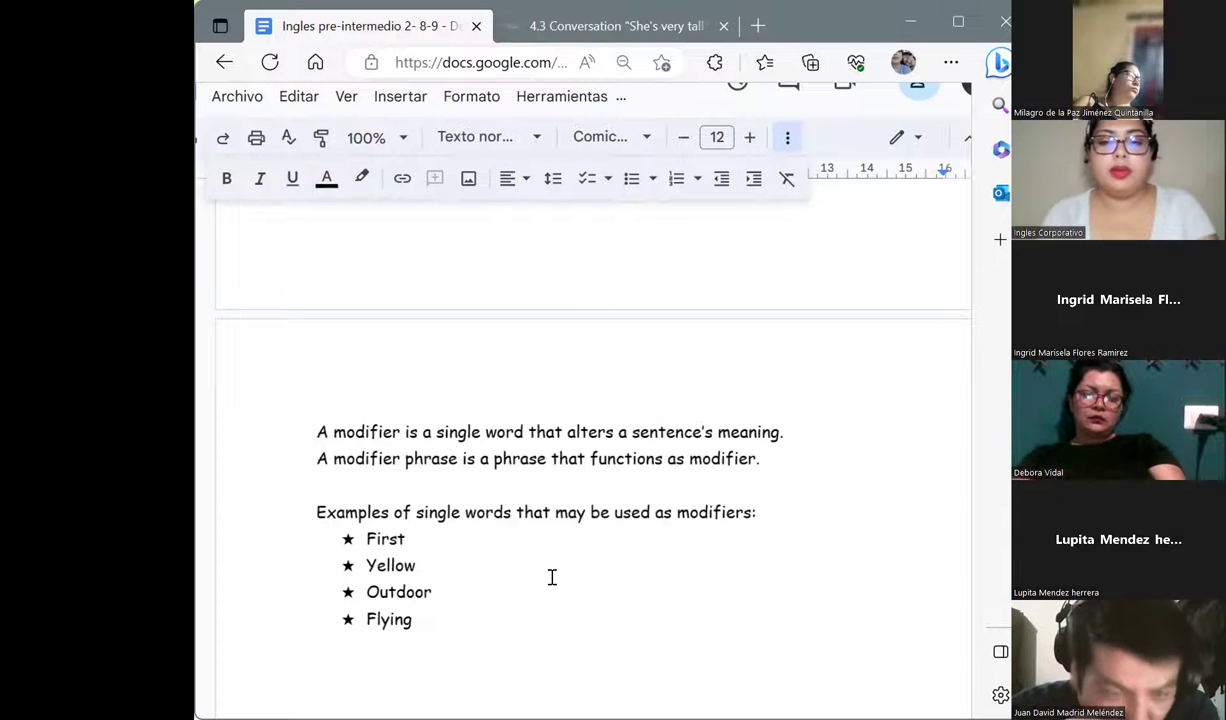
text(Modif)
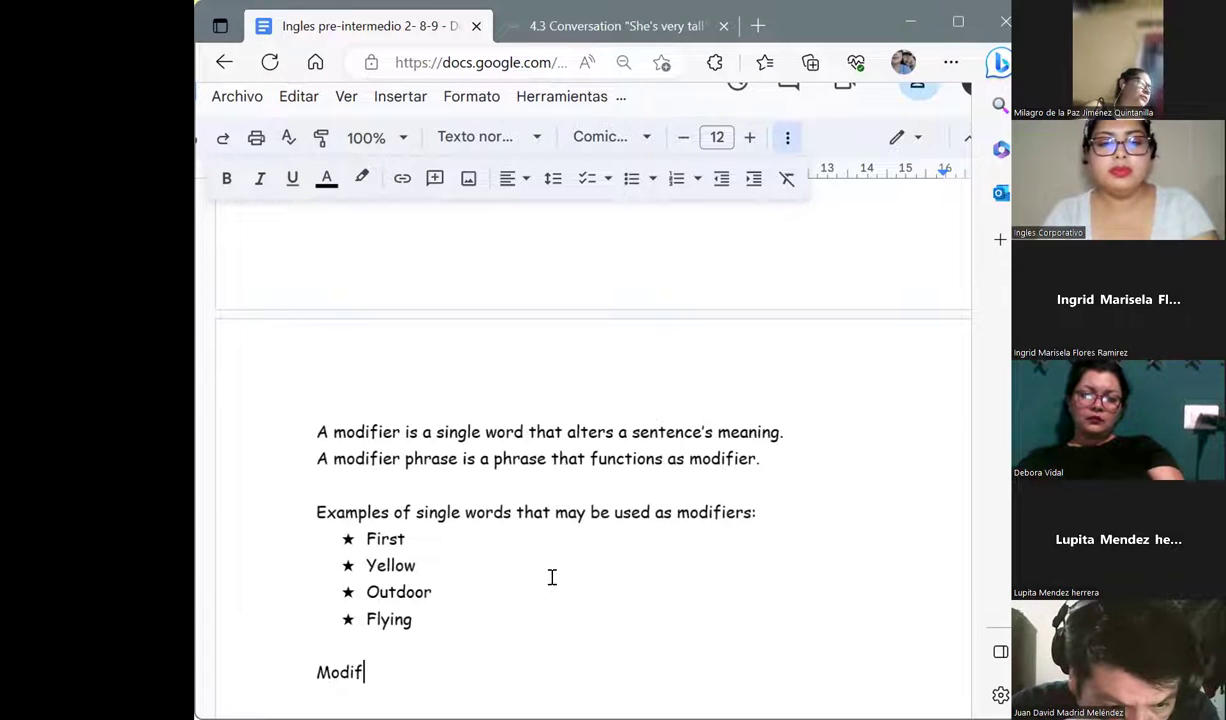
text(s )
text(p)
key(BackSpace)
key(BackSpace)
key(BackSpace)
text(phra)
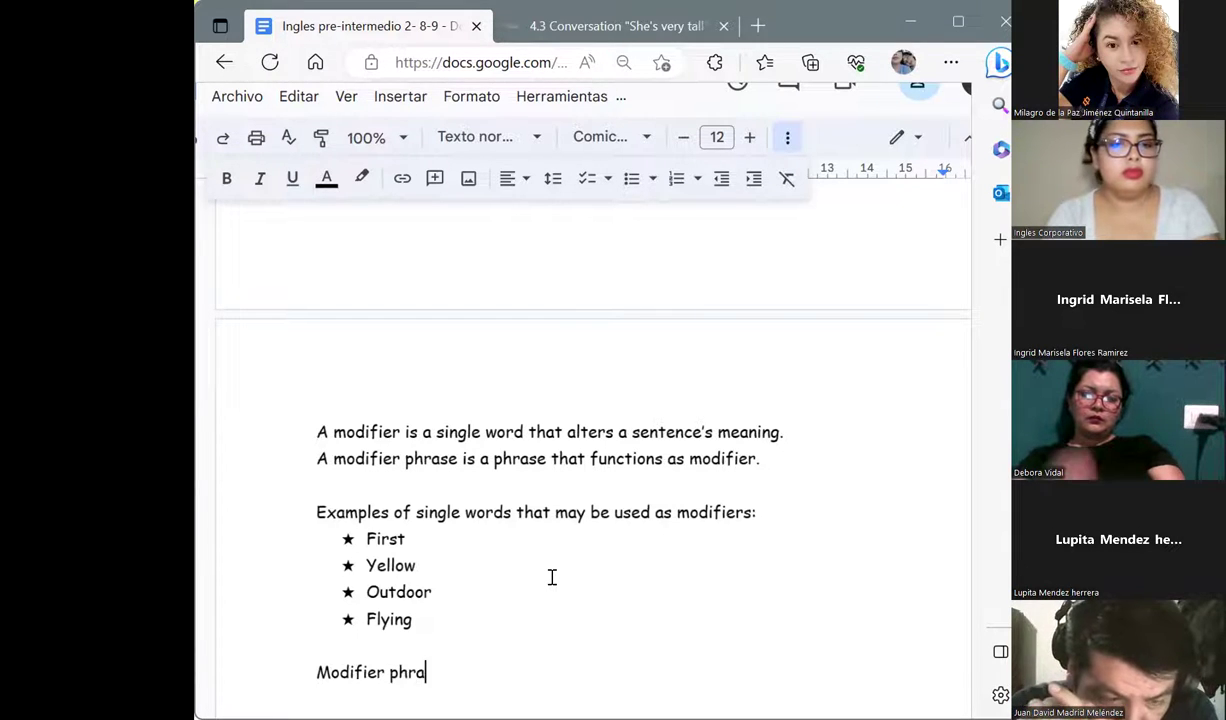
text(ses)
key(BackSpace)
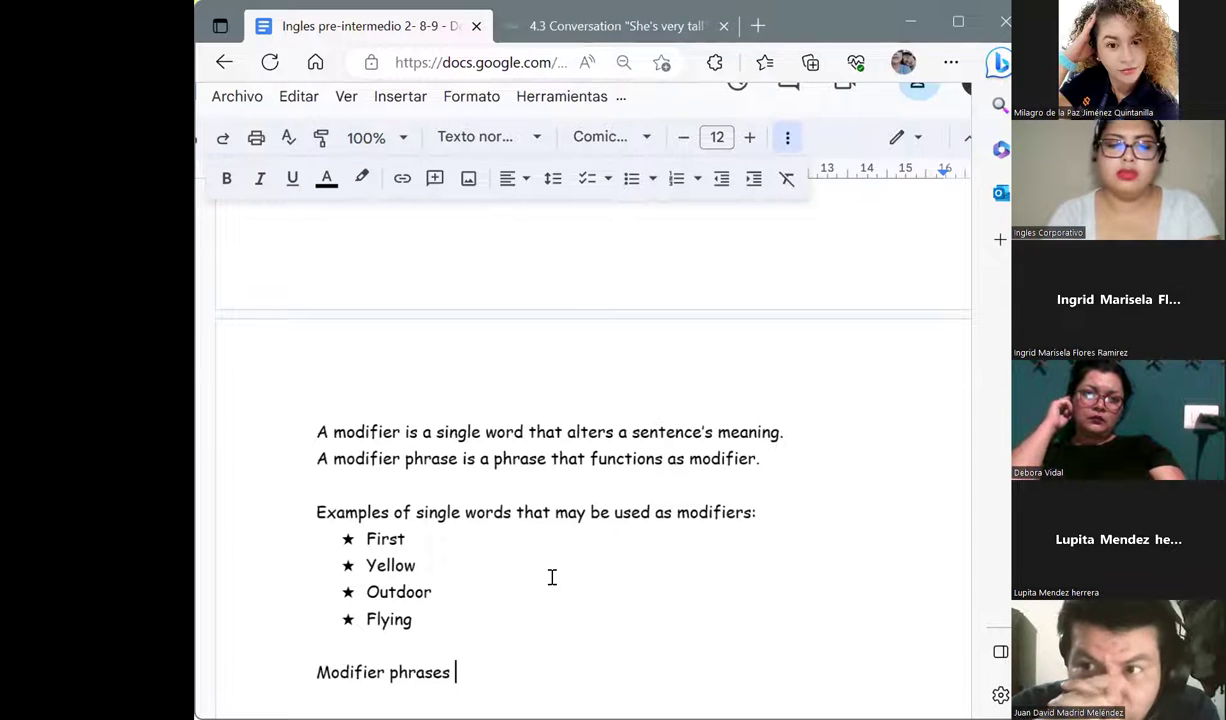
text(, which )
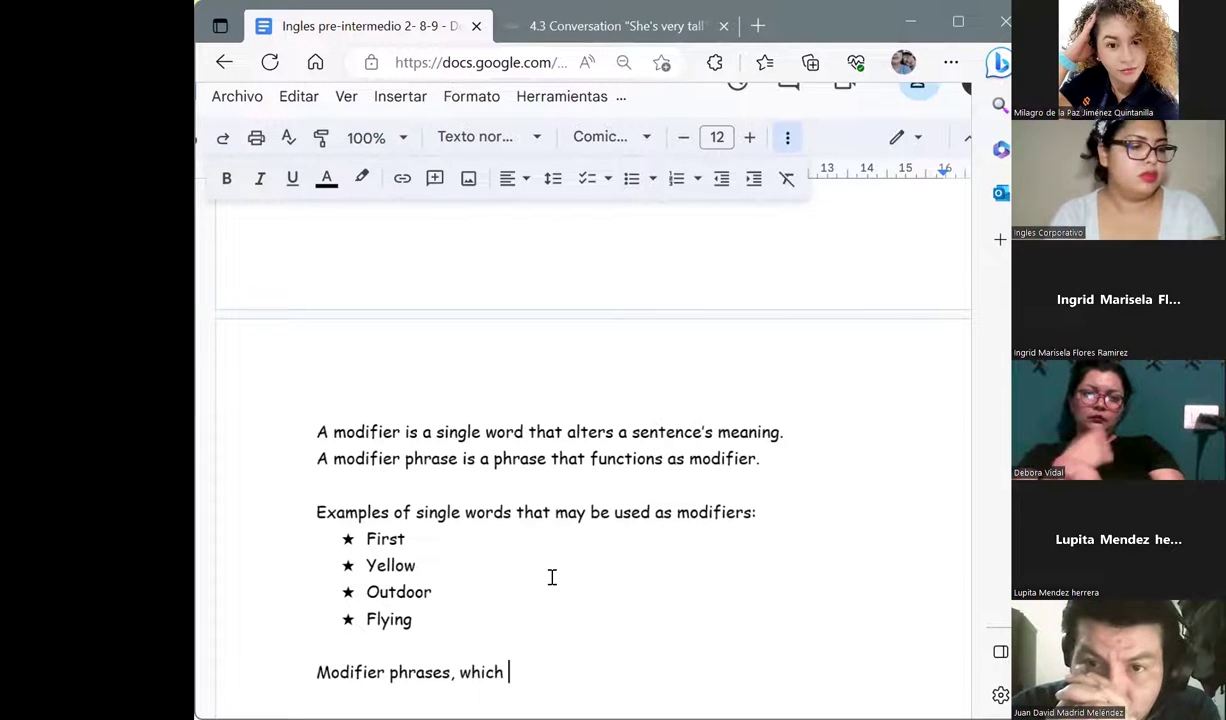
text(v)
key(BackSpace)
text(can be )
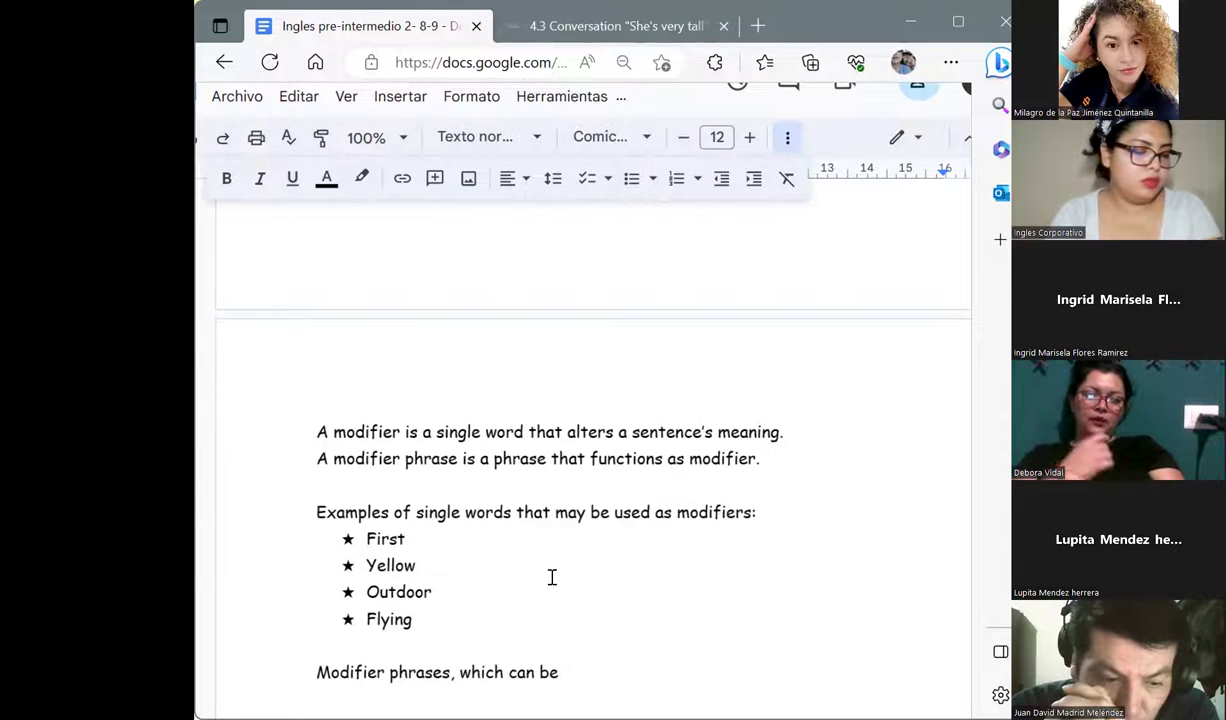
text(adverbial or adjec)
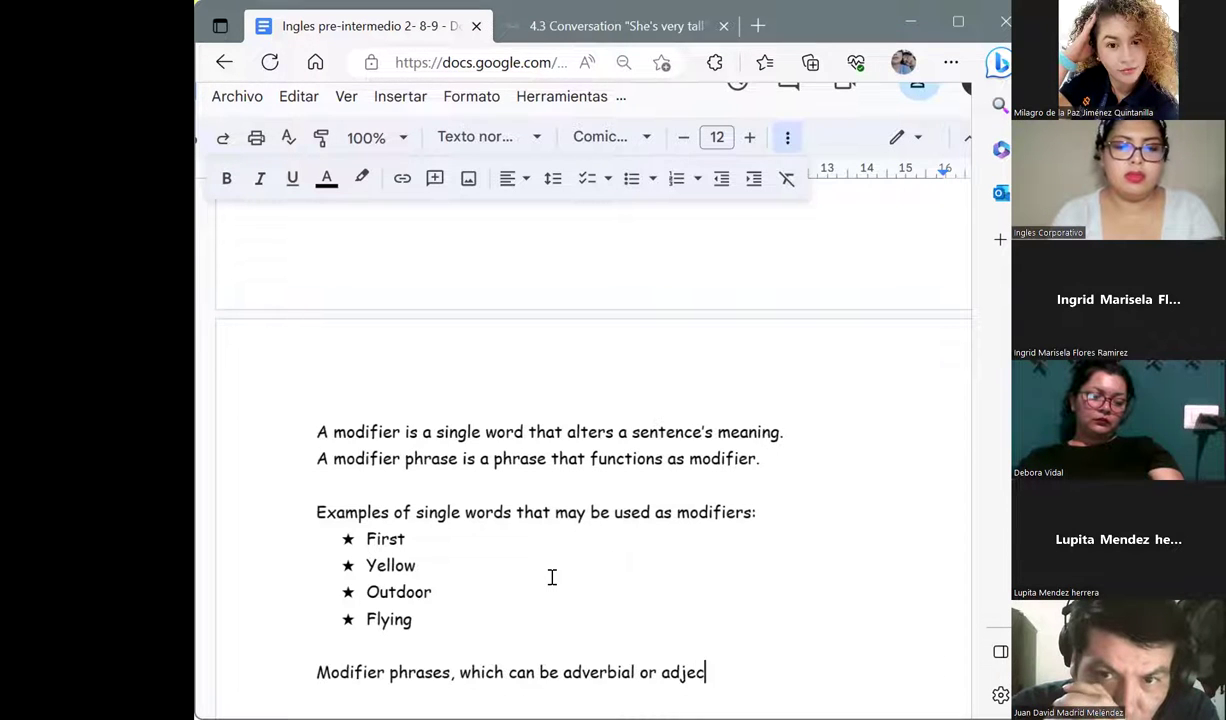
text(tival)
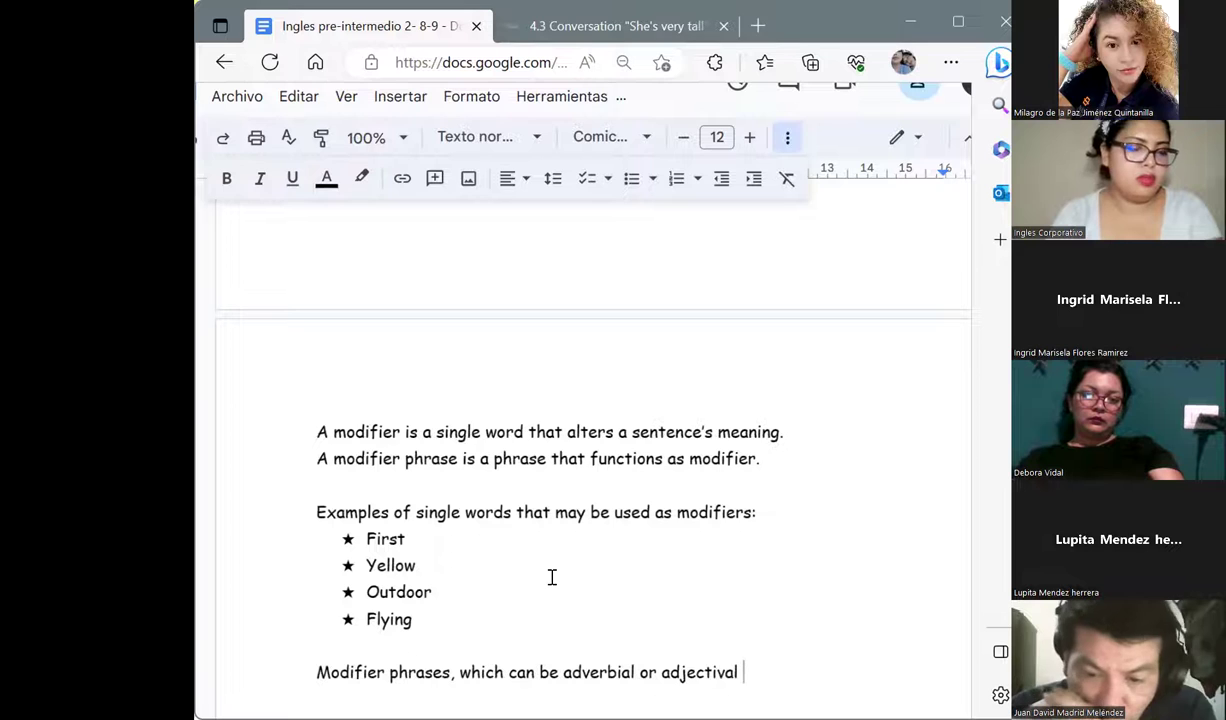
text( phrases,)
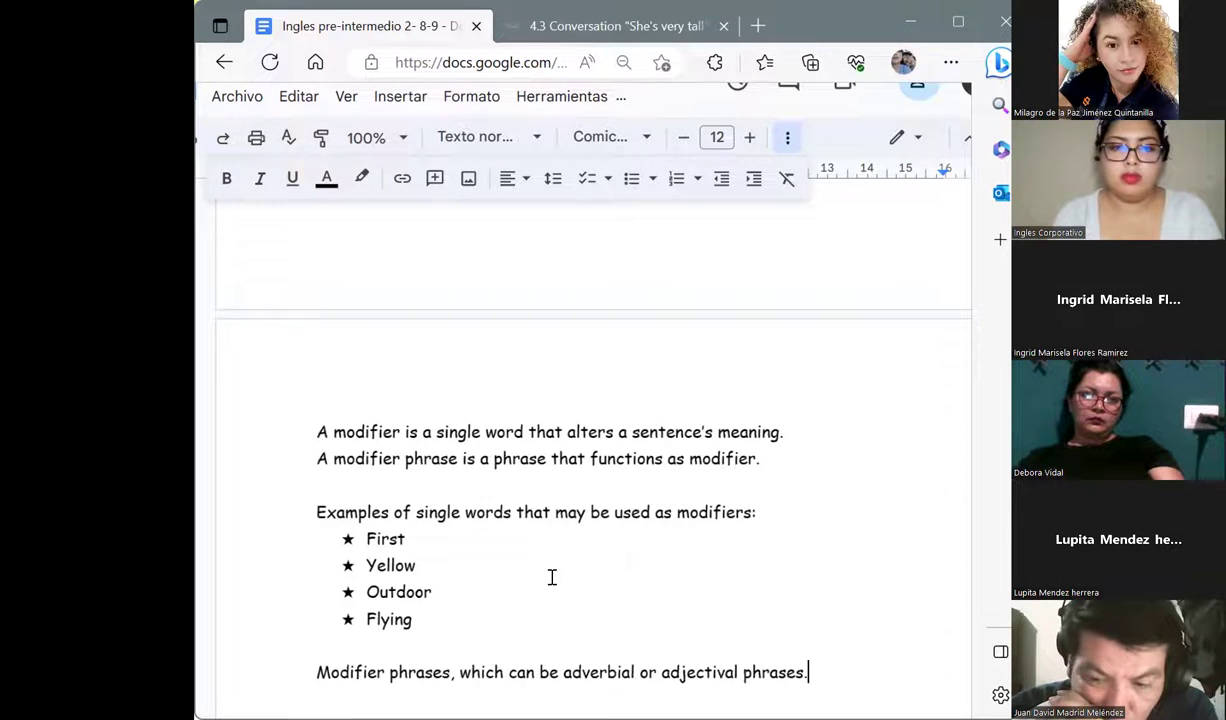
Start a ❖ bulleted list with the phrases Beneath the car, A somewhat slow and Without a care.
click(652, 179)
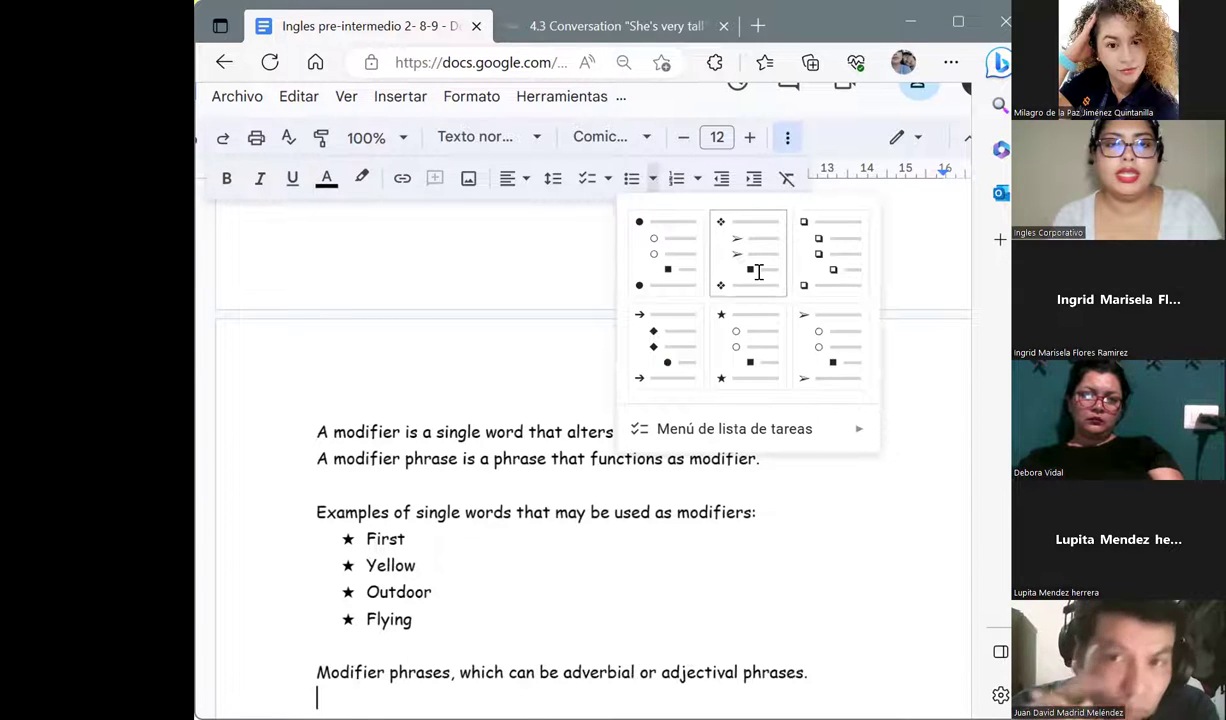
click(748, 254)
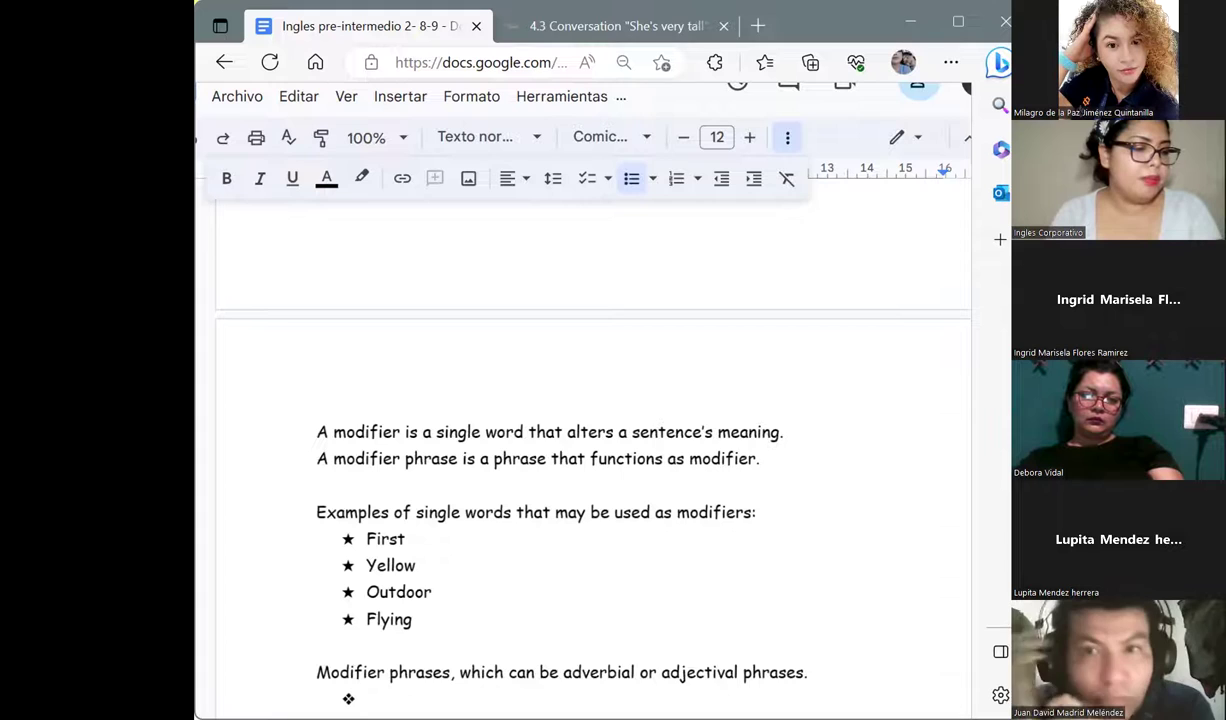
text(Bene)
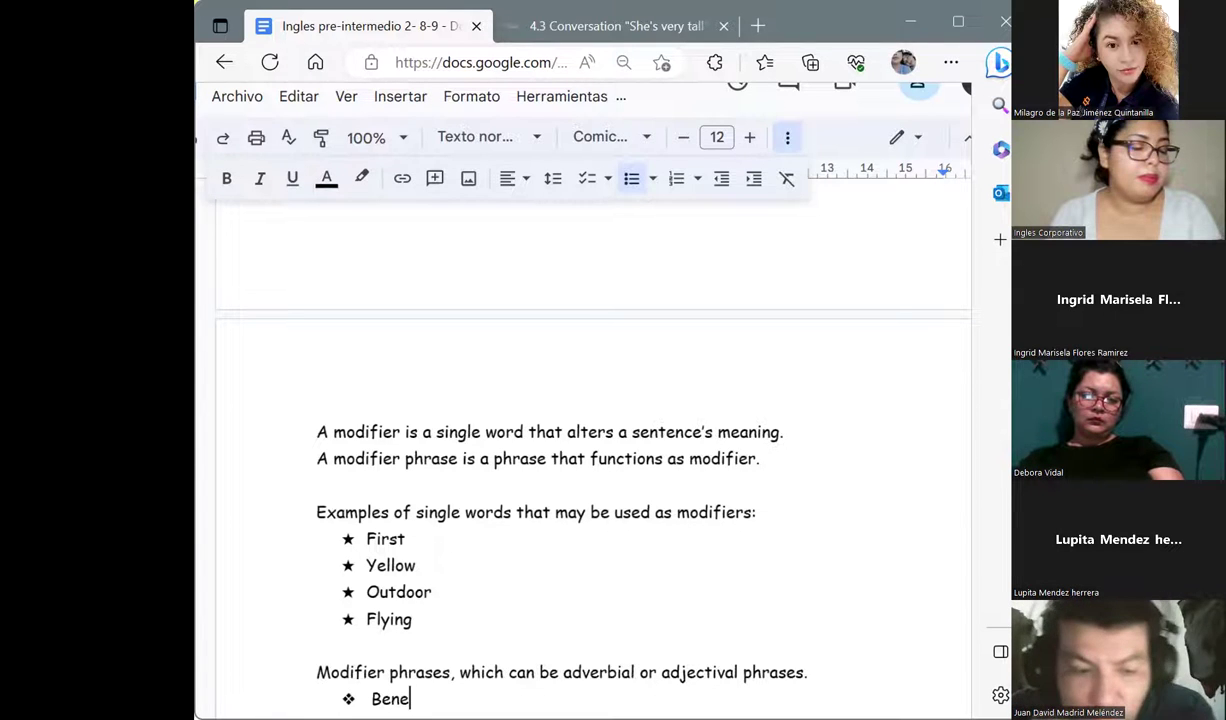
text(ath the car)
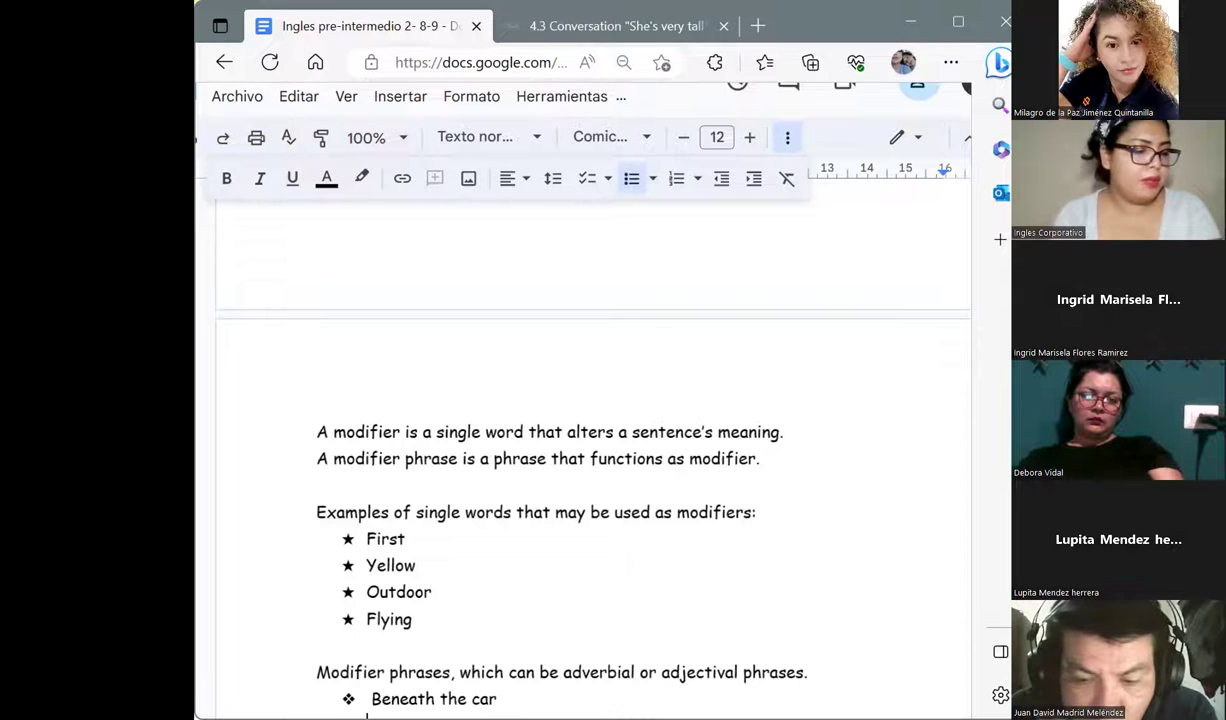
text(o)
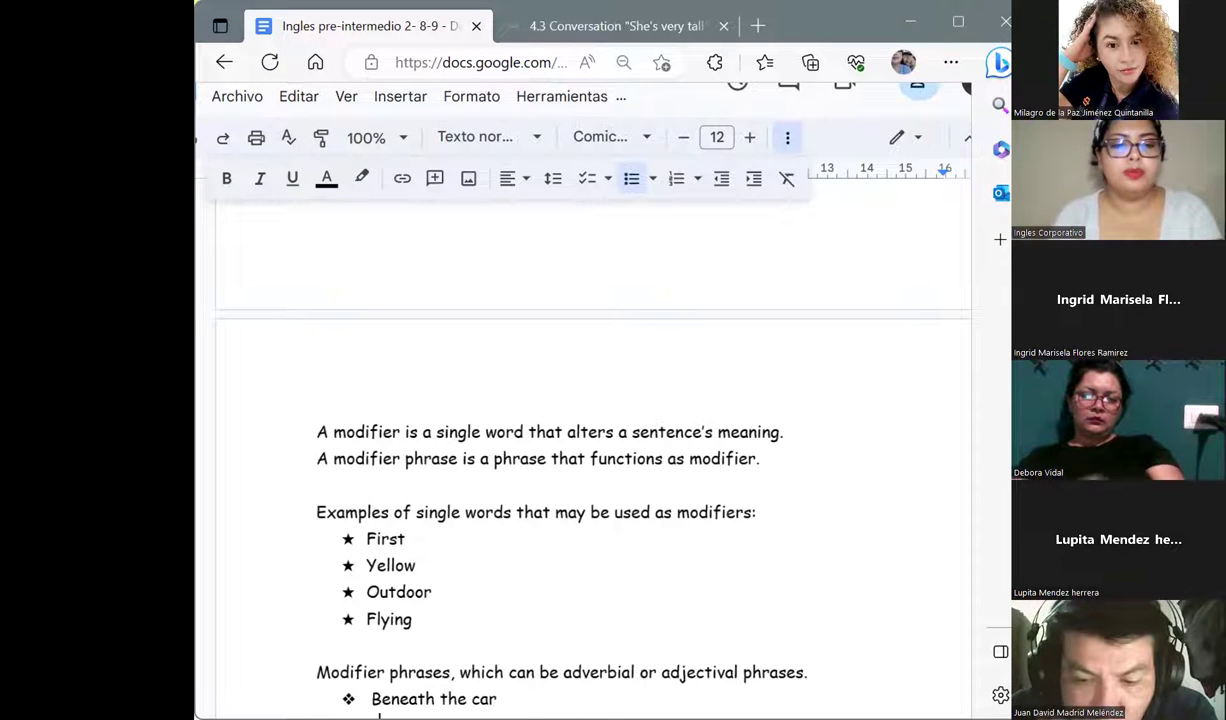
text(ver)
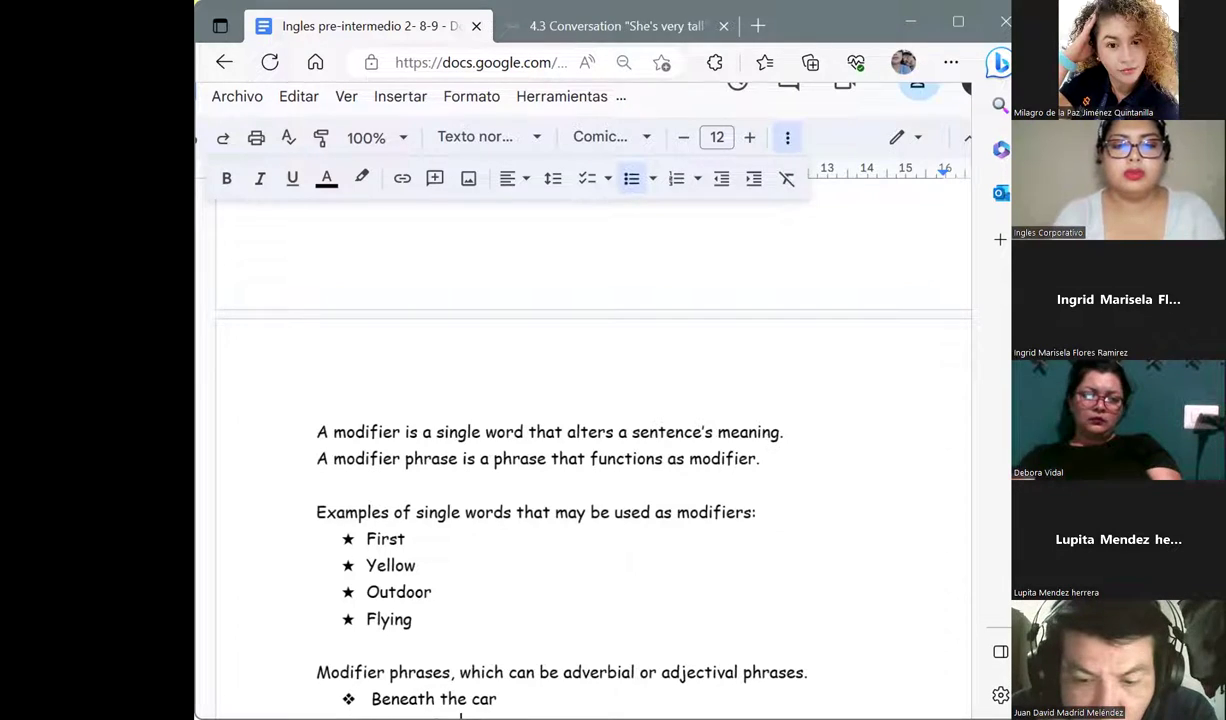
key(Return)
text(A somewhat slow)
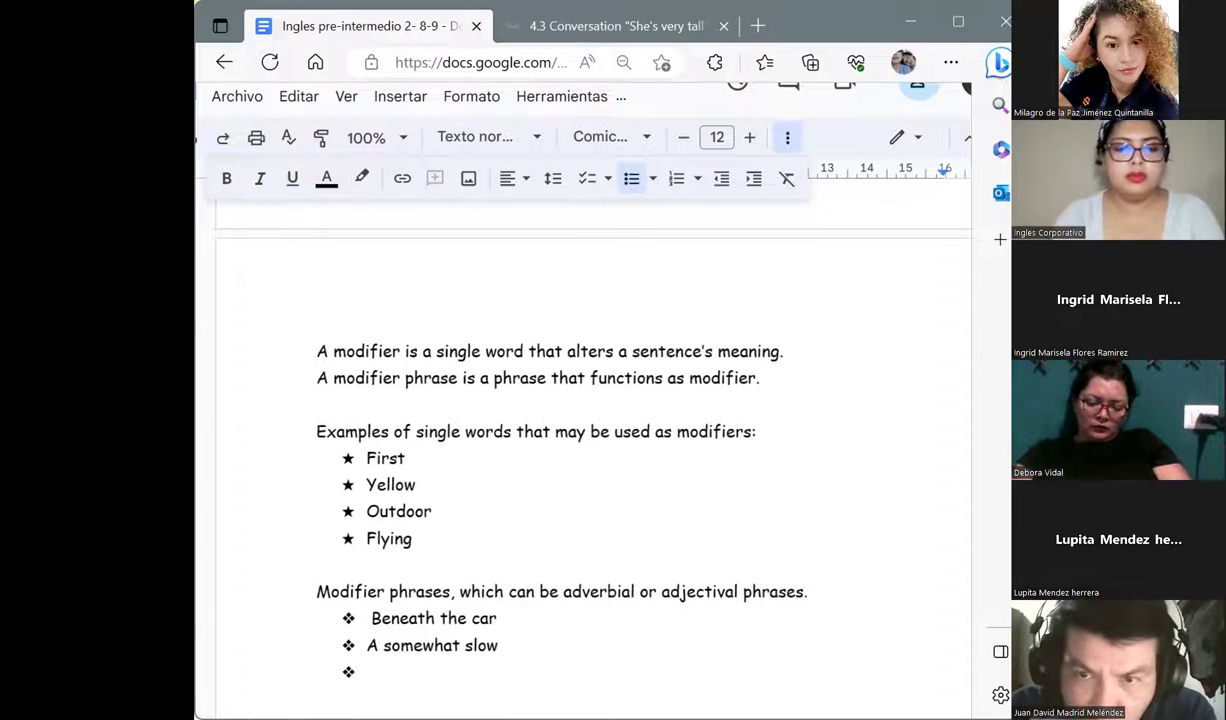
text(Without a car)
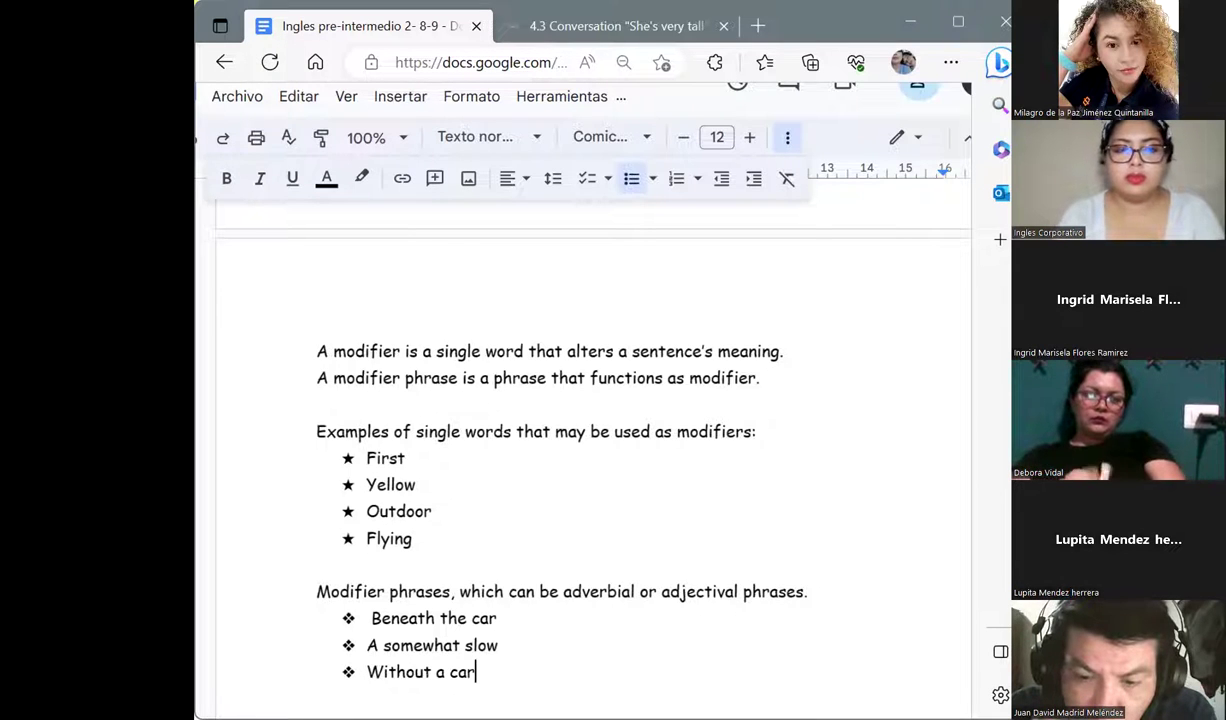
text(e)
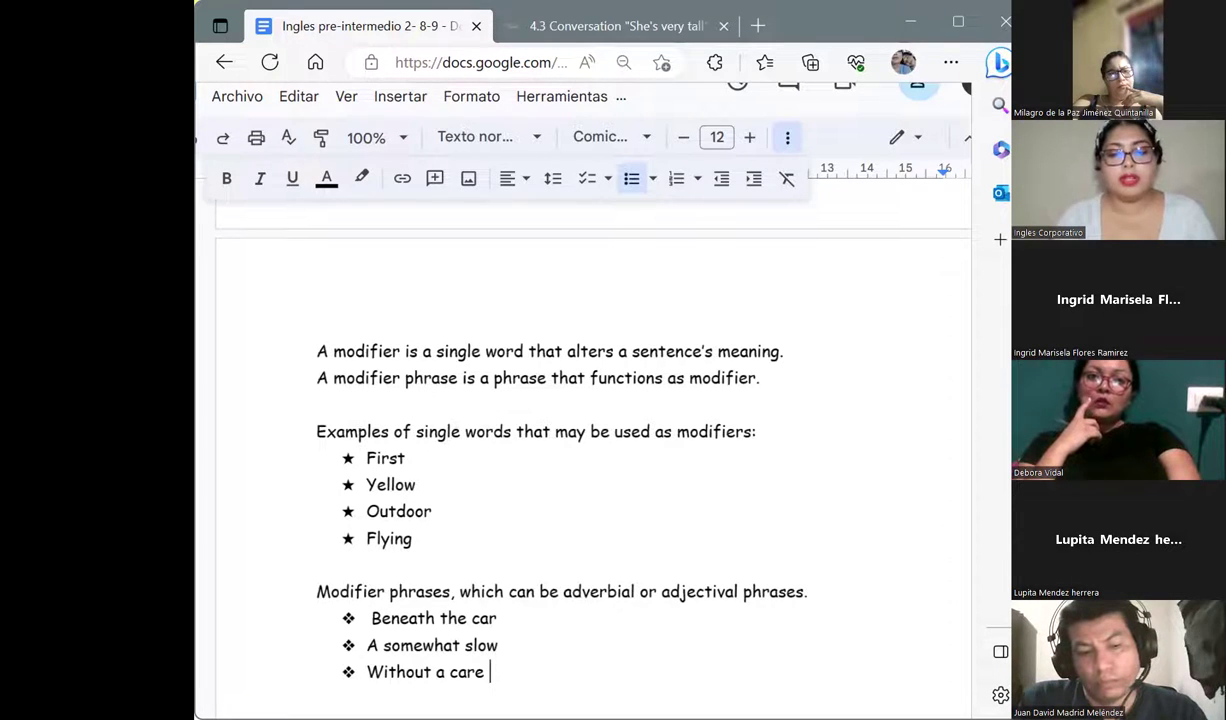
Press Enter after 'Without a care' to leave the ❖ bulleted list.
key(Return)
key(Return)
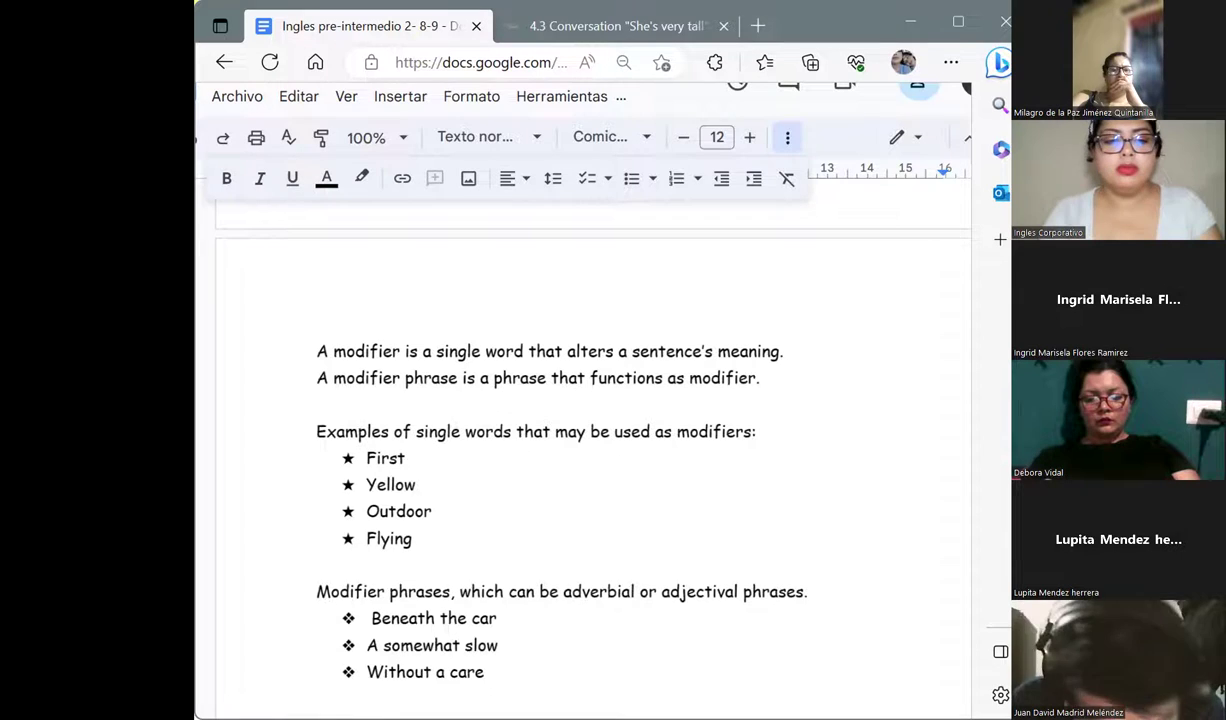
Type the paragraph 'Sometimes, clauses act as modifiers. These, too, are generally either adverbial or adjectival and can…'.
key(Tab)
key(Tab)
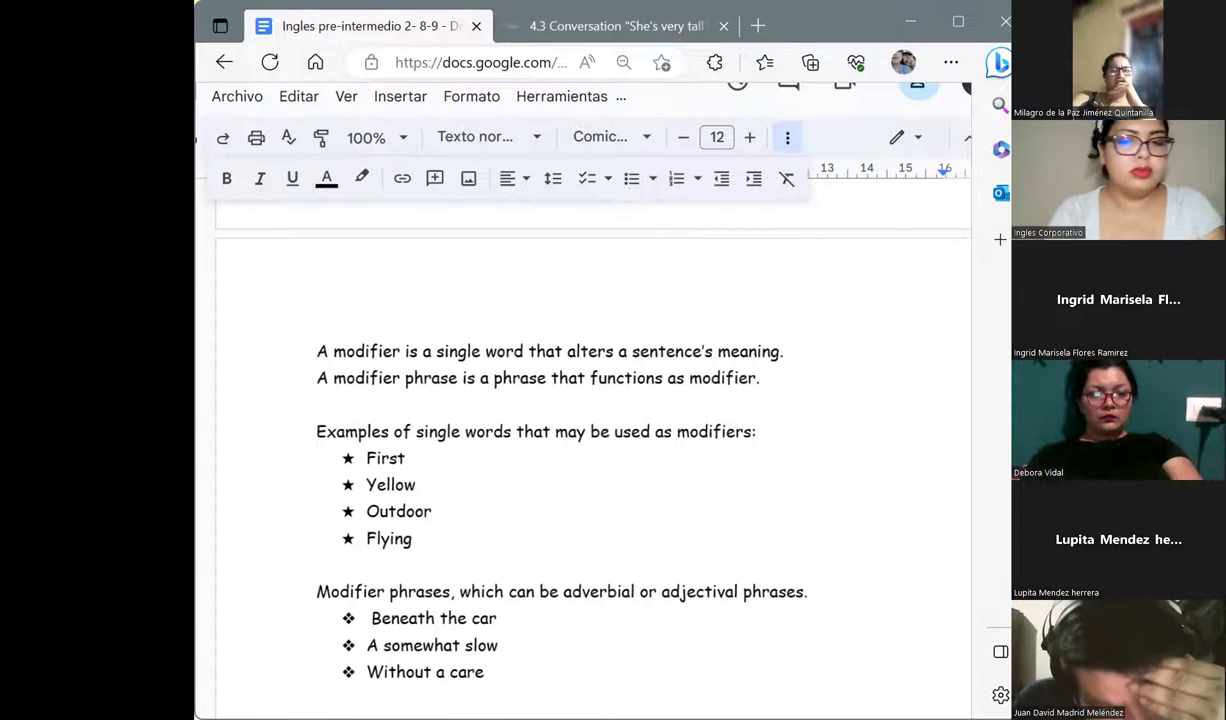
key(Return)
text(Sometimes, clau)
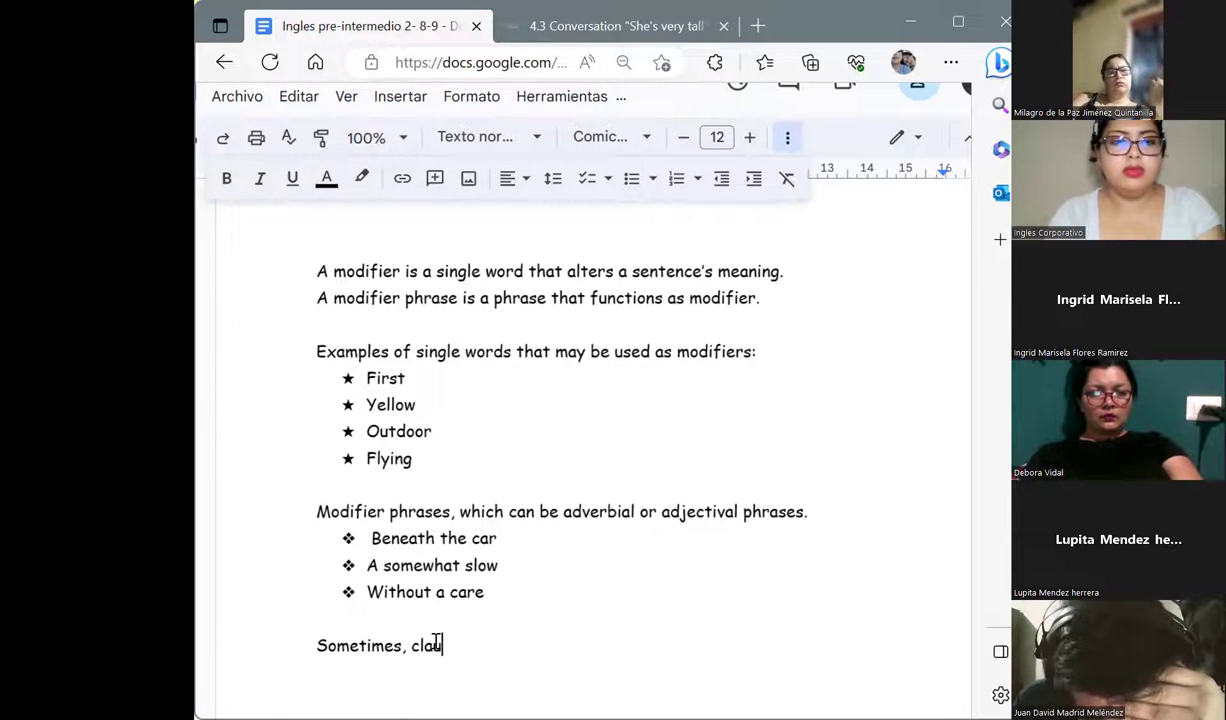
text(ses ac)
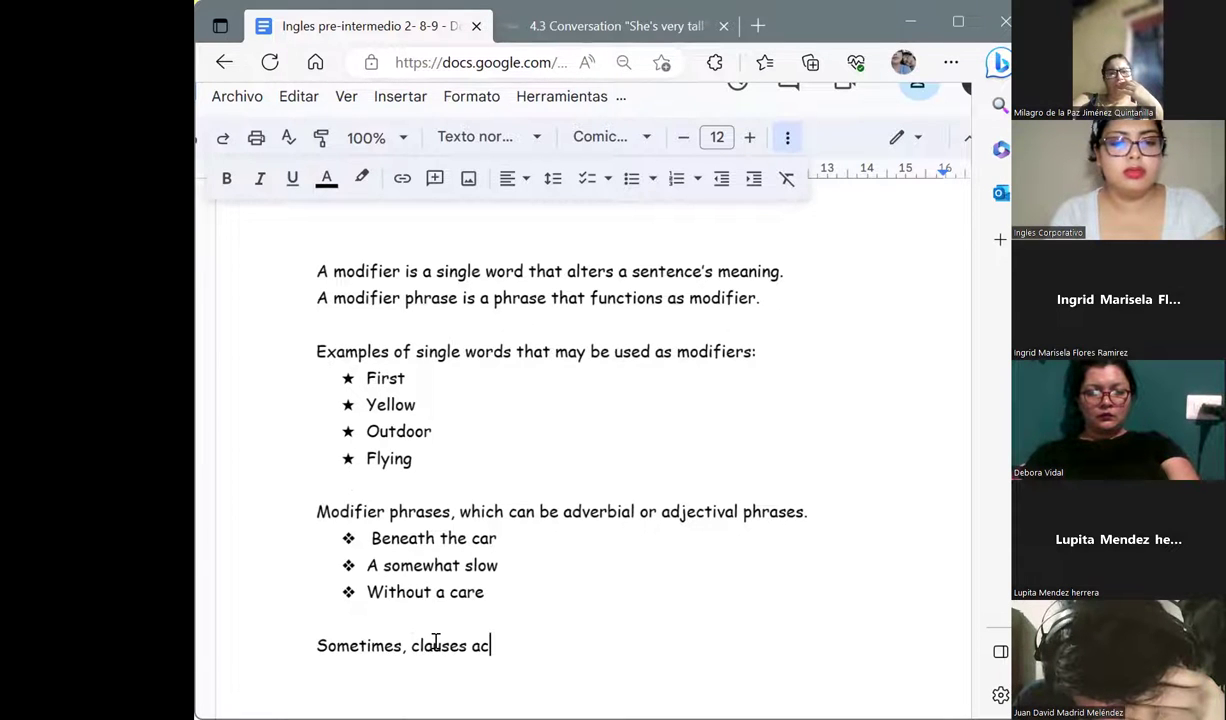
text(t as modo)
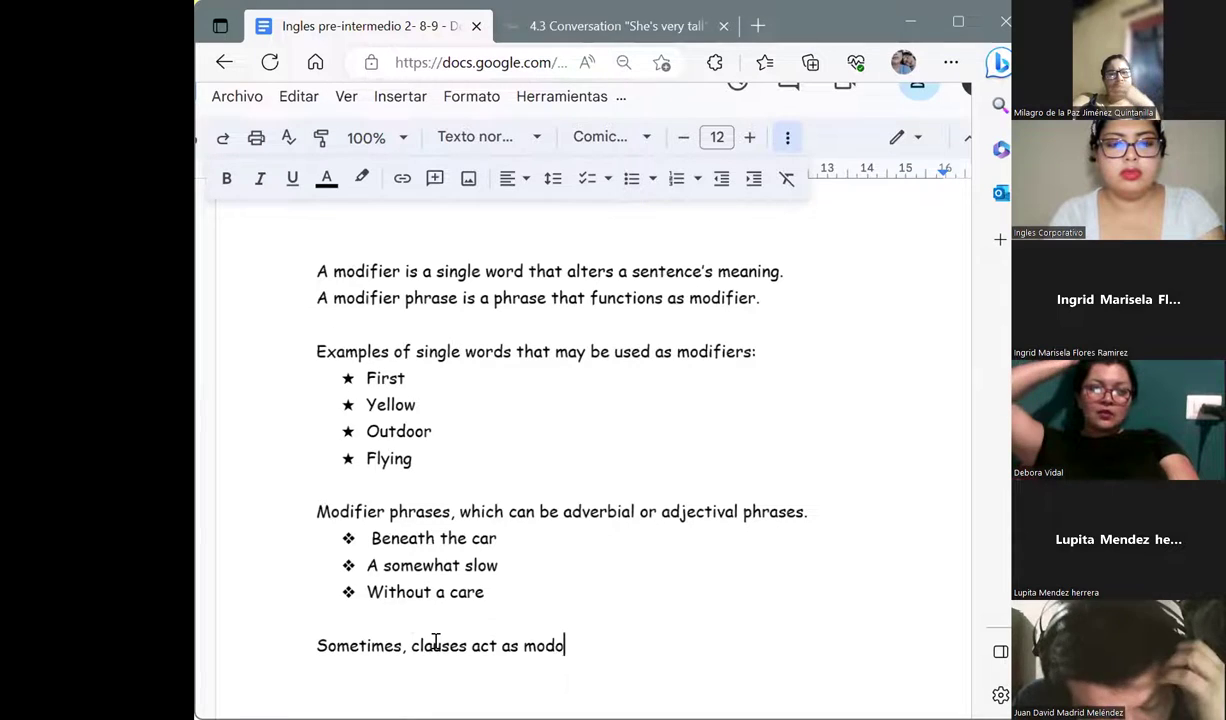
key(BackSpace)
text(ifiers . T)
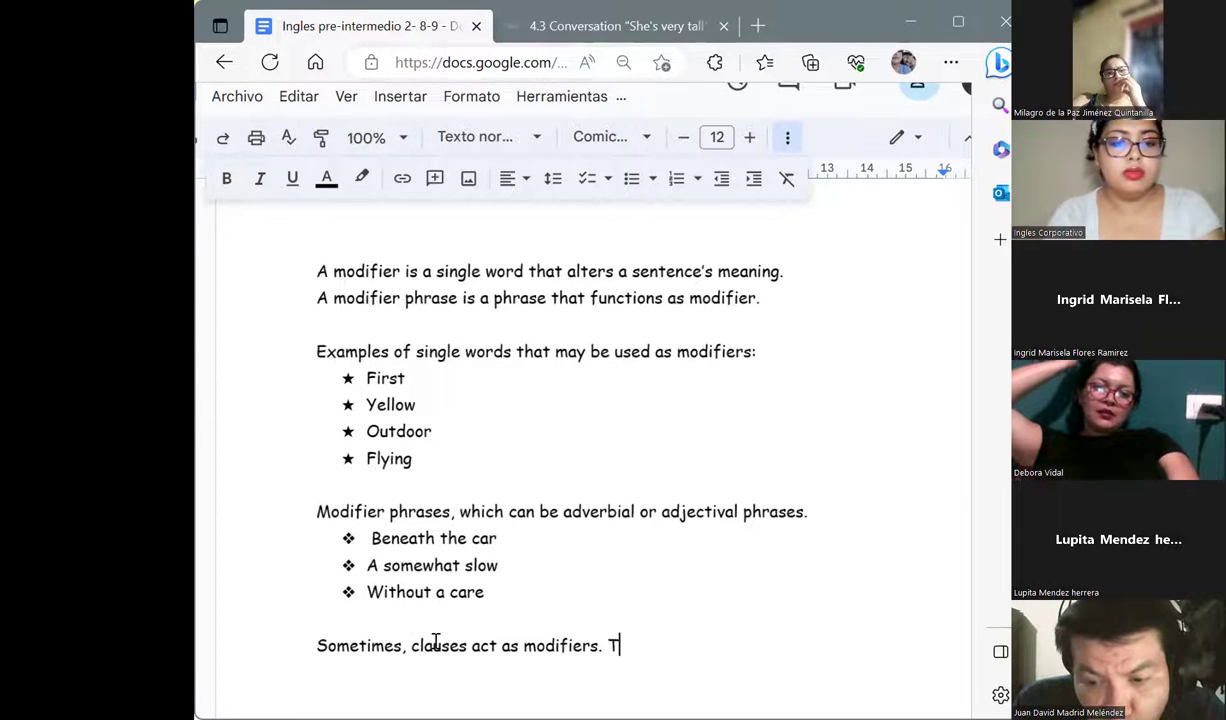
text(hese, too)
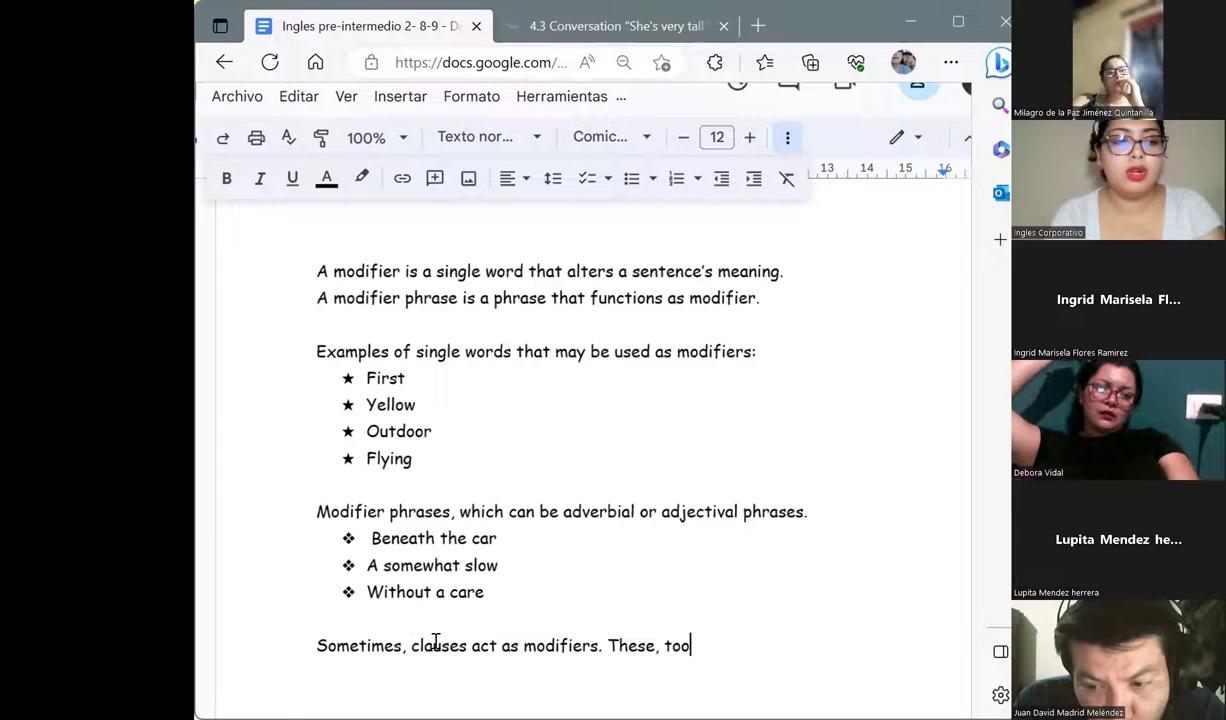
text(, )
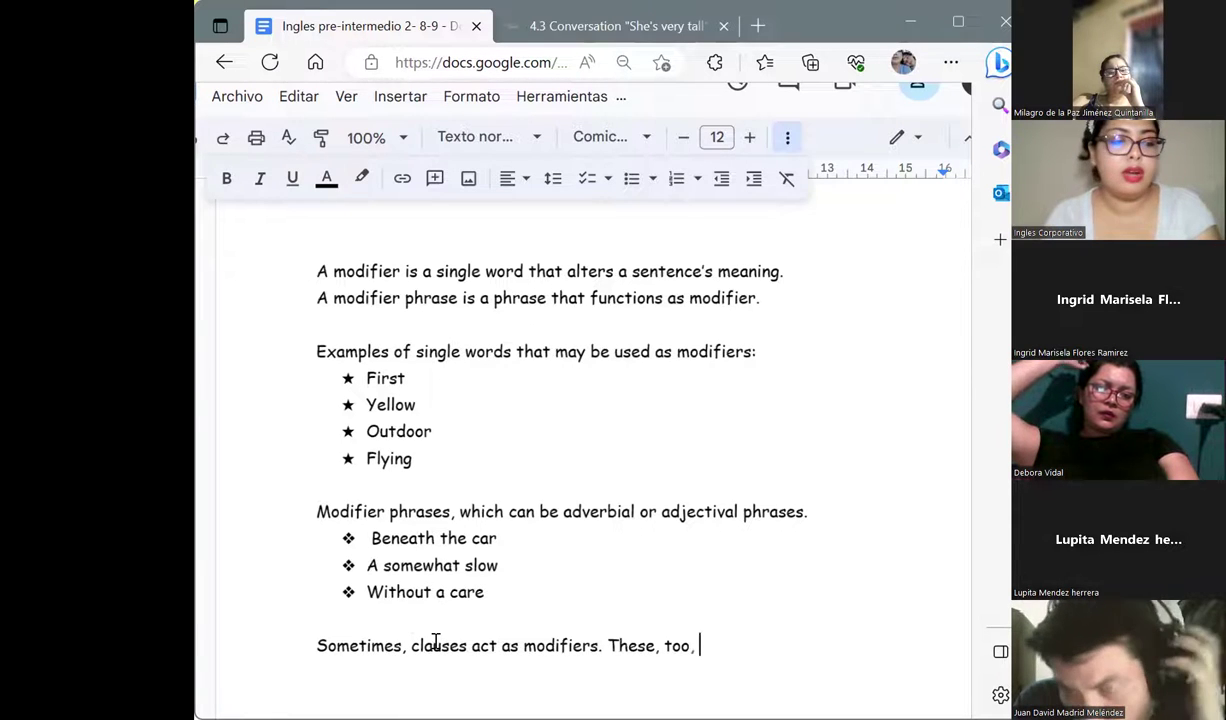
text(are )
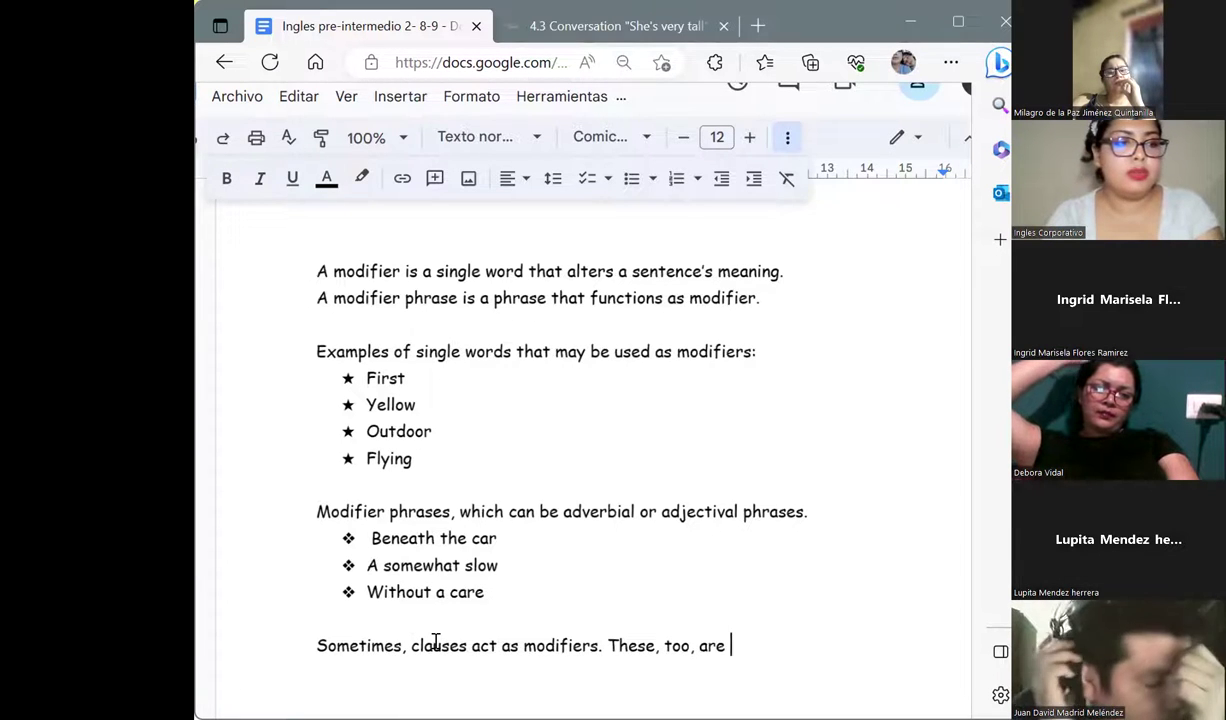
text(gener)
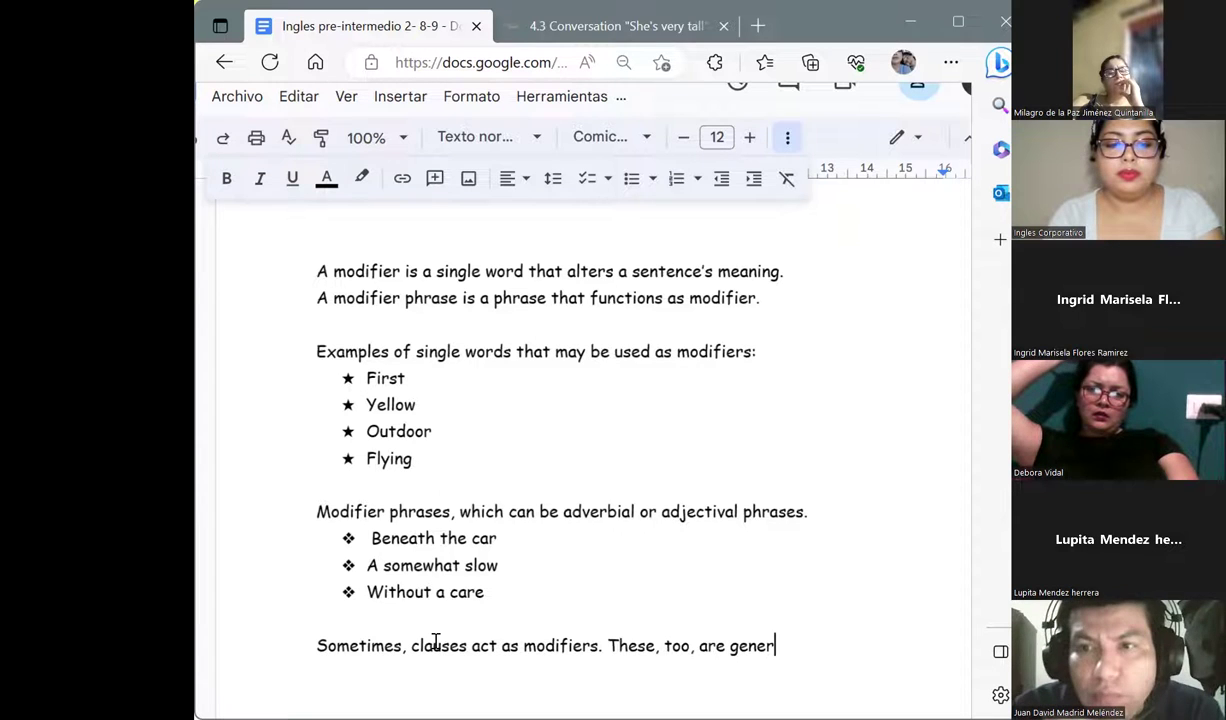
text(ally )
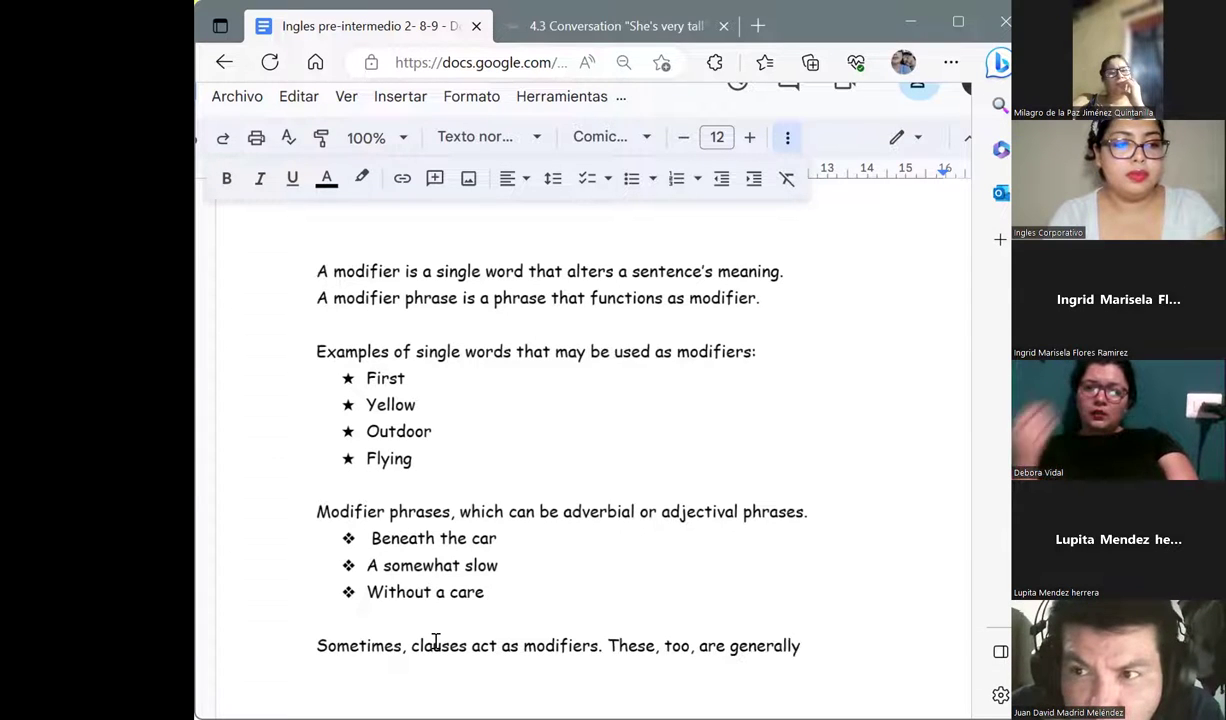
text(either adverb)
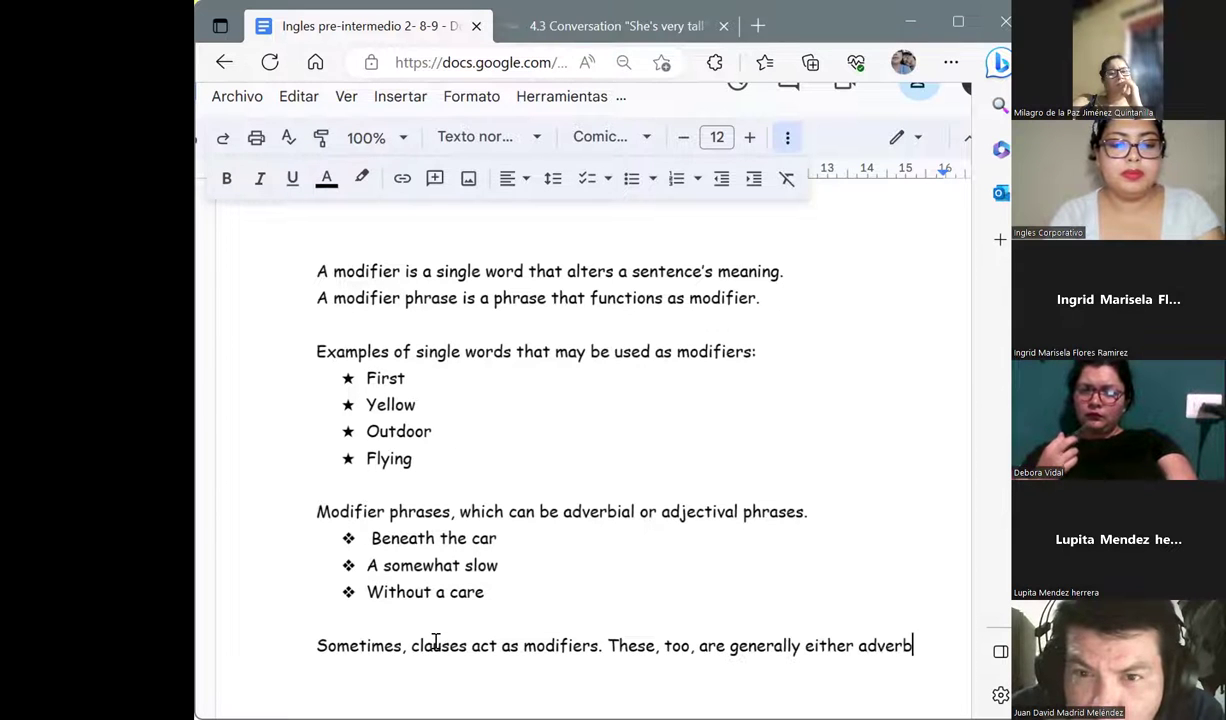
text(ial or)
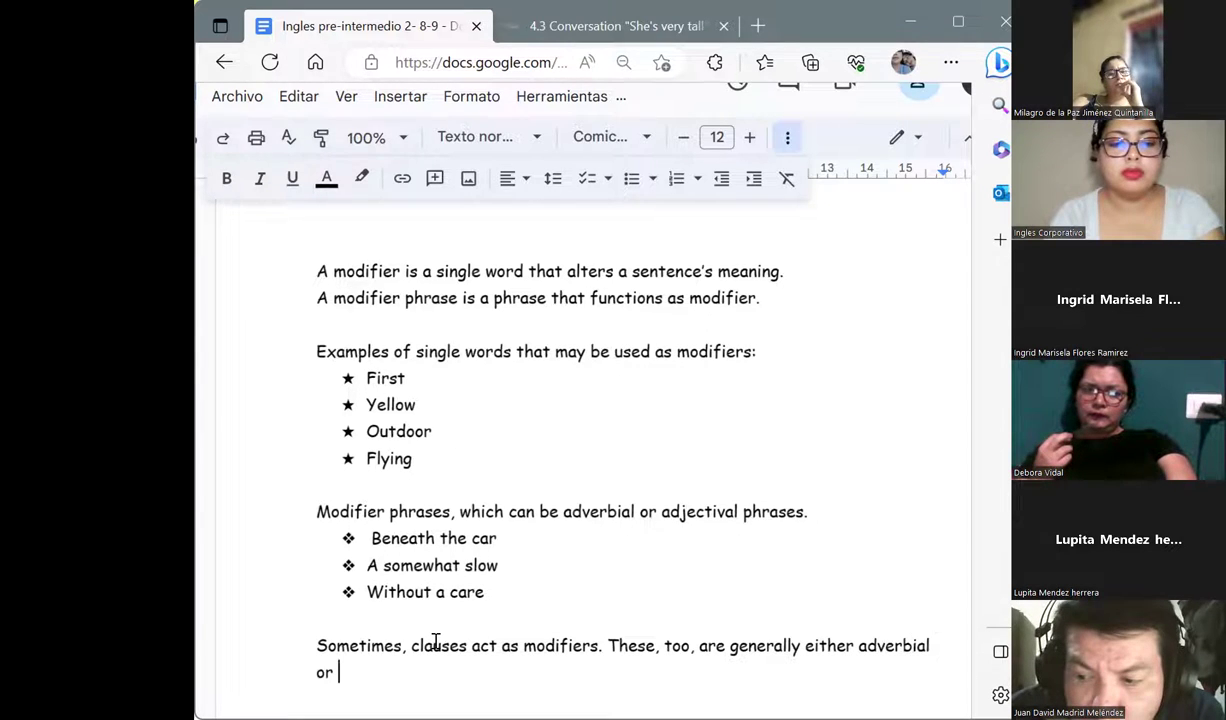
text(ct)
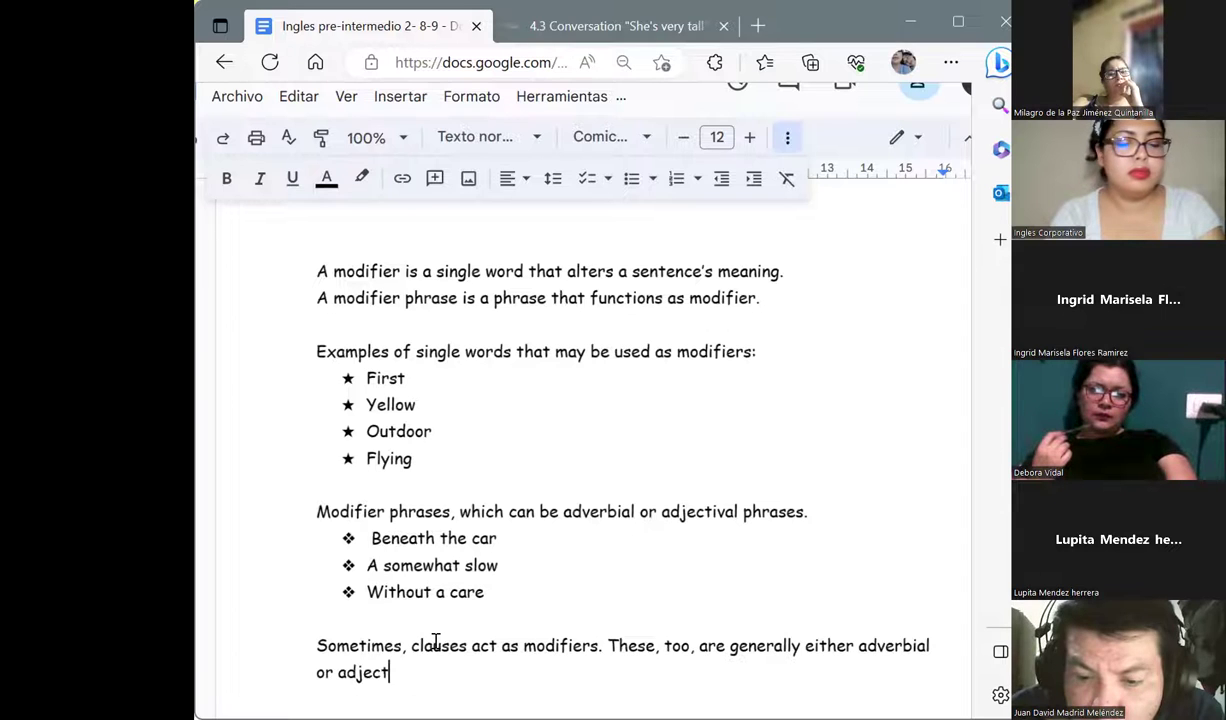
text(ival )
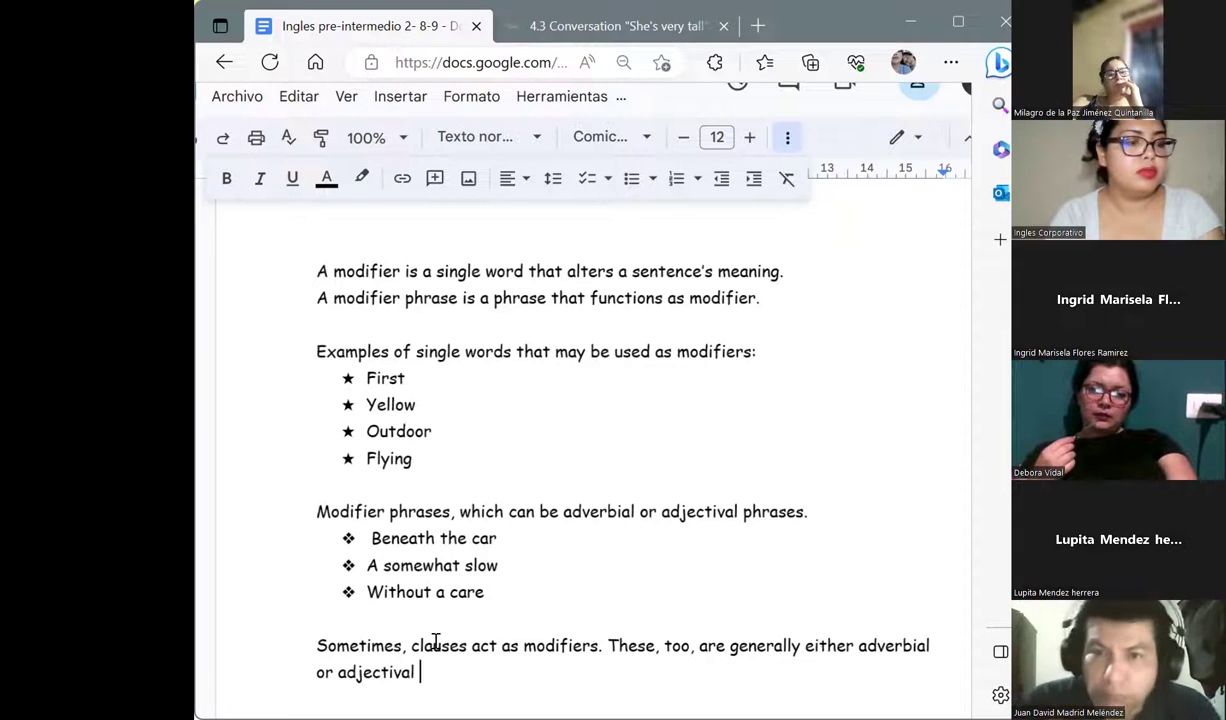
text(and can look like:)
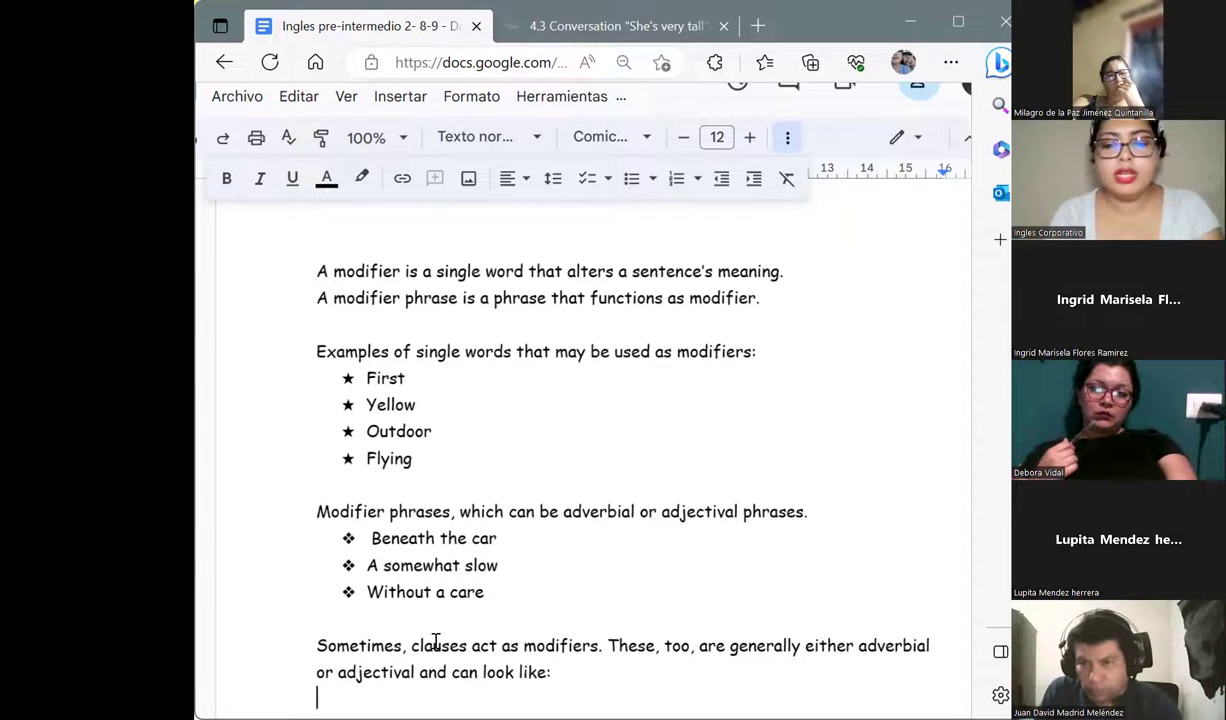
Add ❖ bullets with the clause examples 'Who wore gray jeans' and 'with excitement in her eyes.'.
click(655, 187)
click(735, 262)
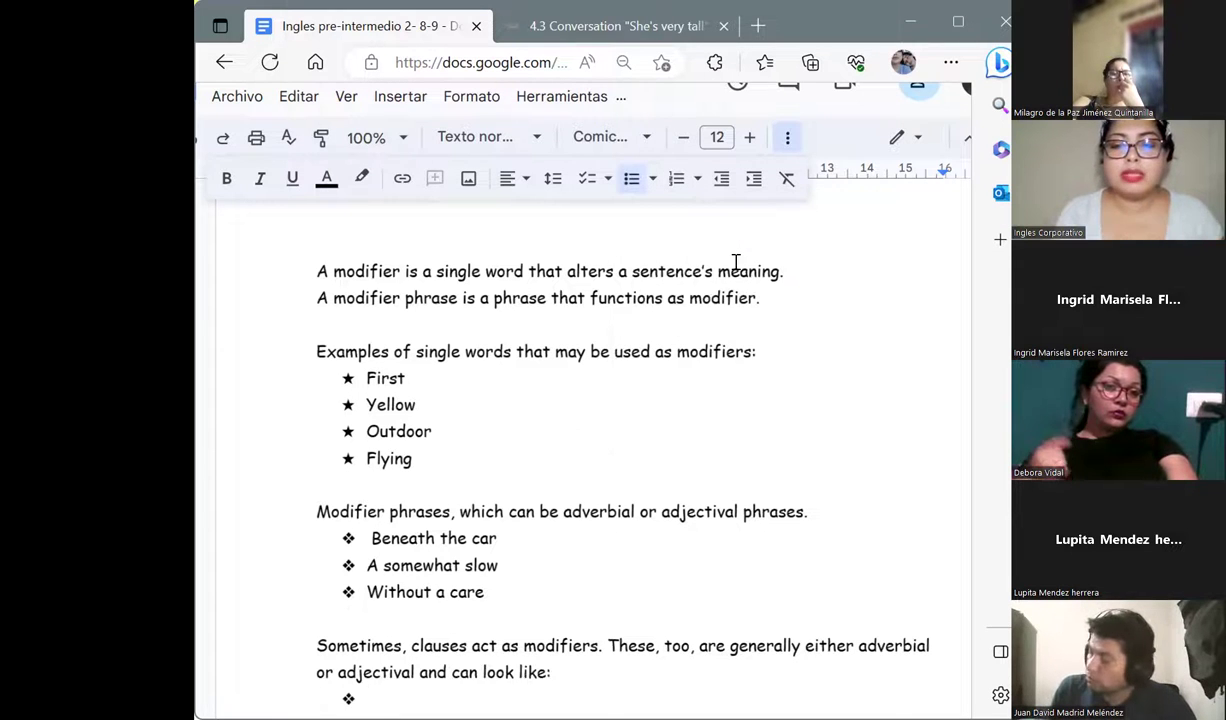
key(Return)
key(Return)
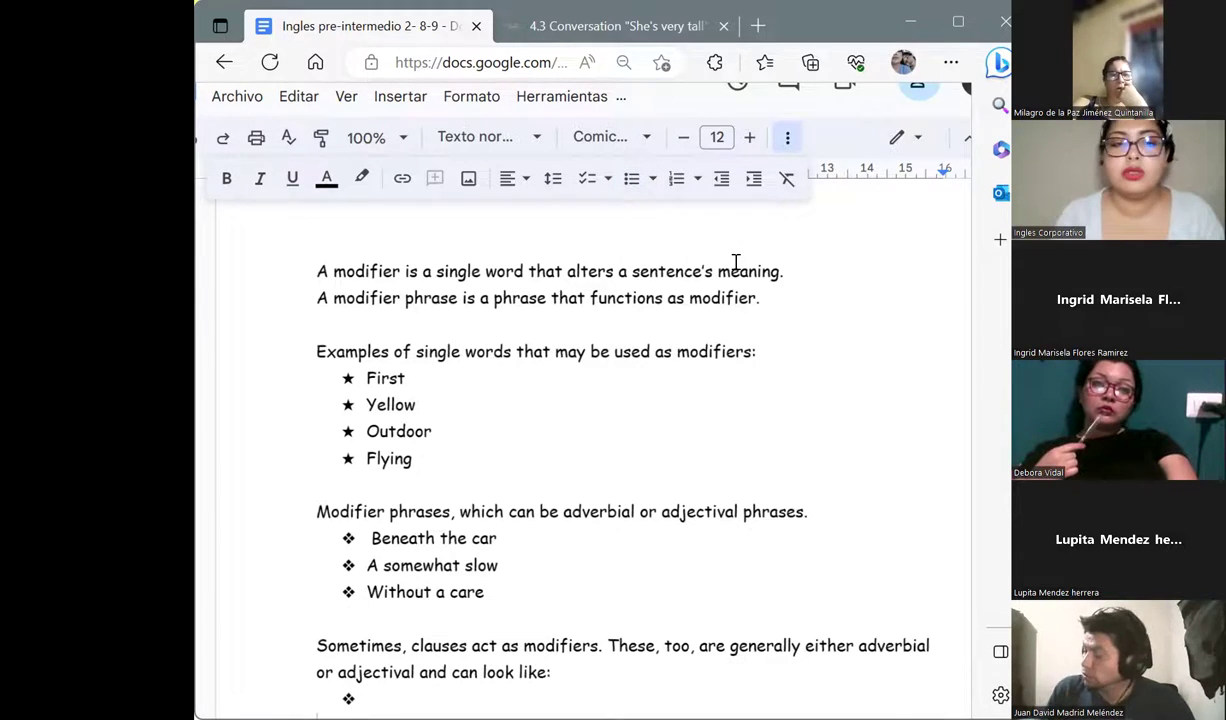
scroll(735, 262, down, 1)
key(BackSpace)
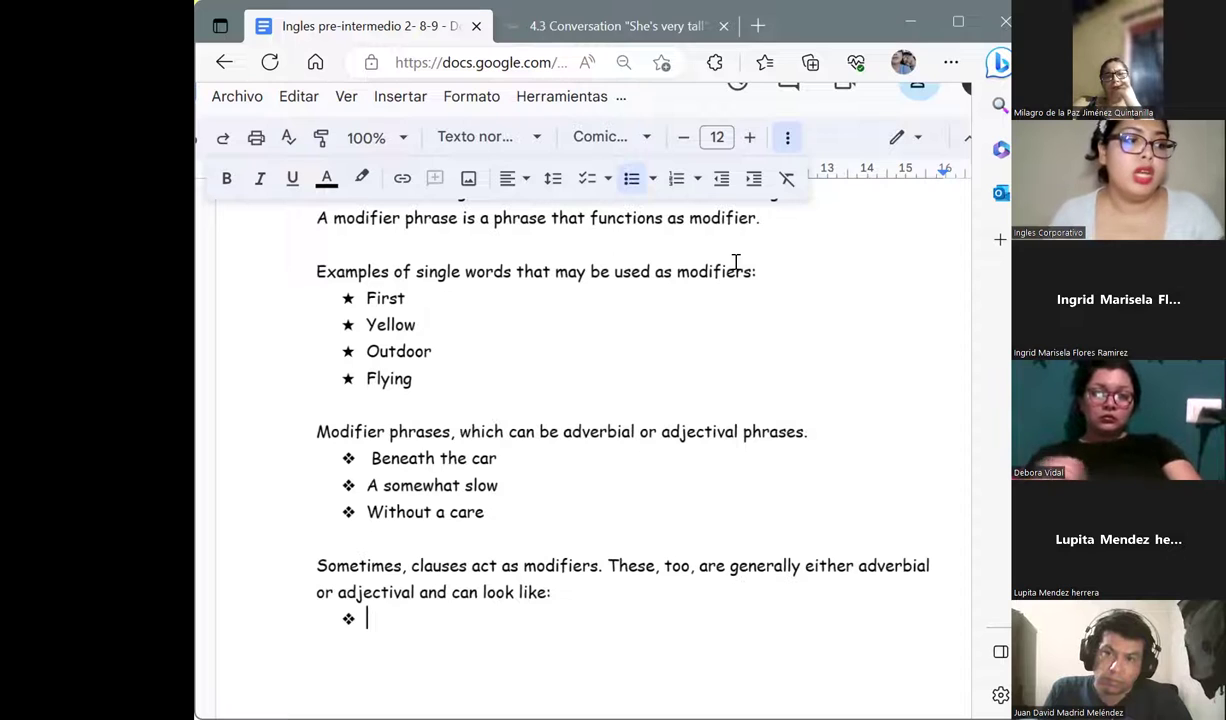
text(When t)
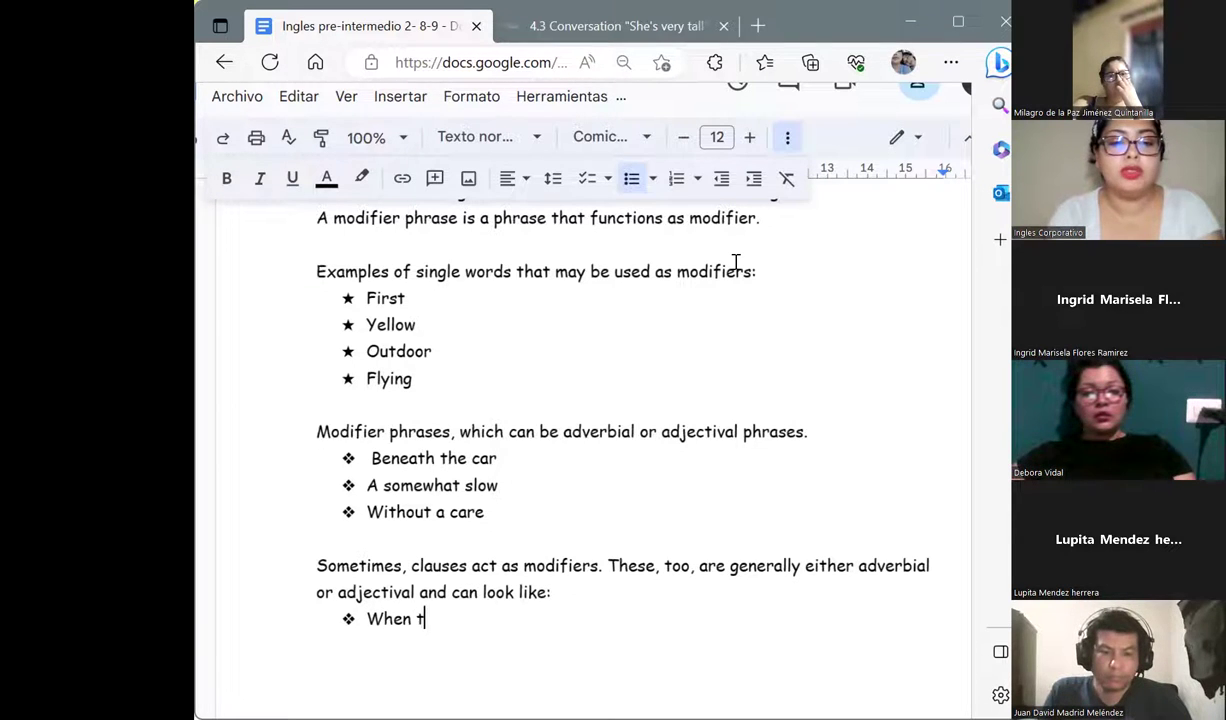
text(he s)
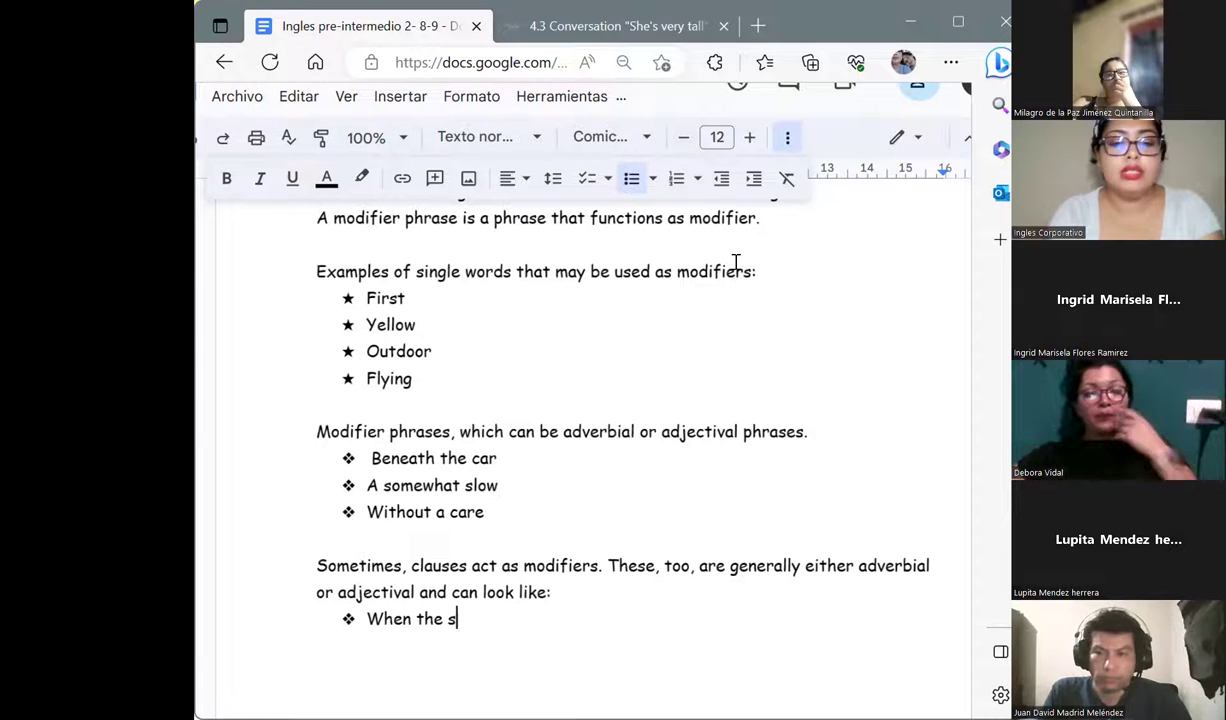
text(us)
key(BackSpace)
key(BackSpace)
text(n)
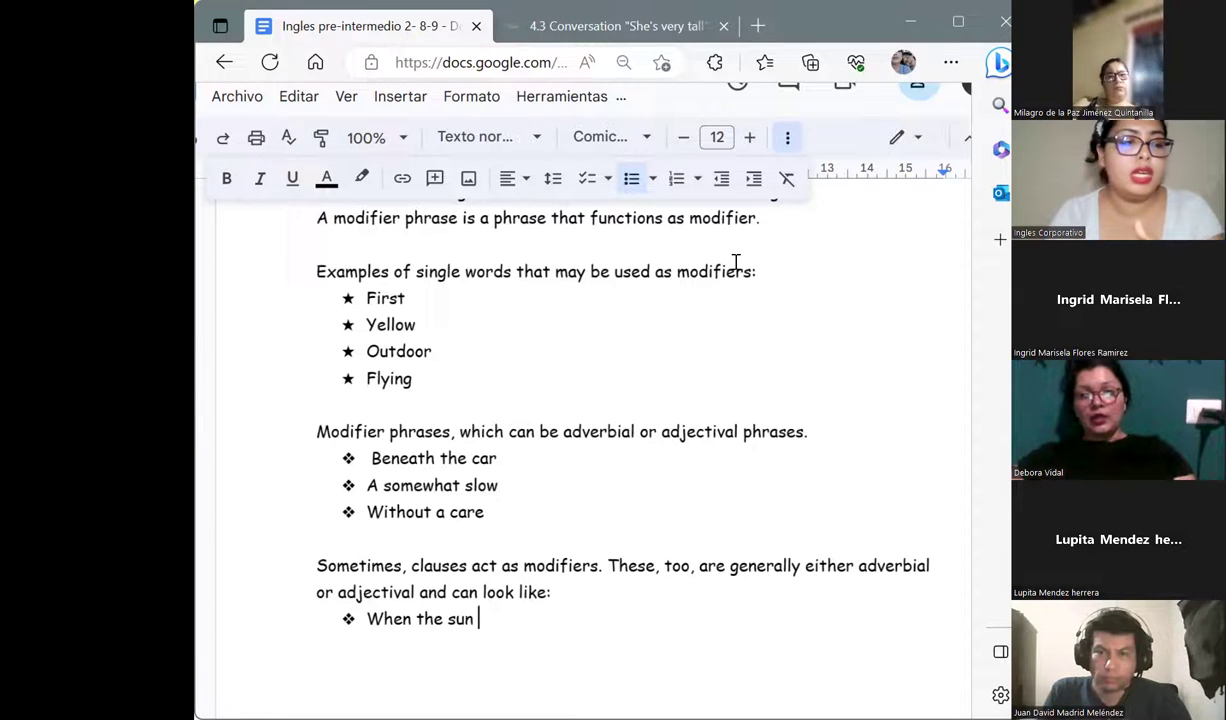
text( ri)
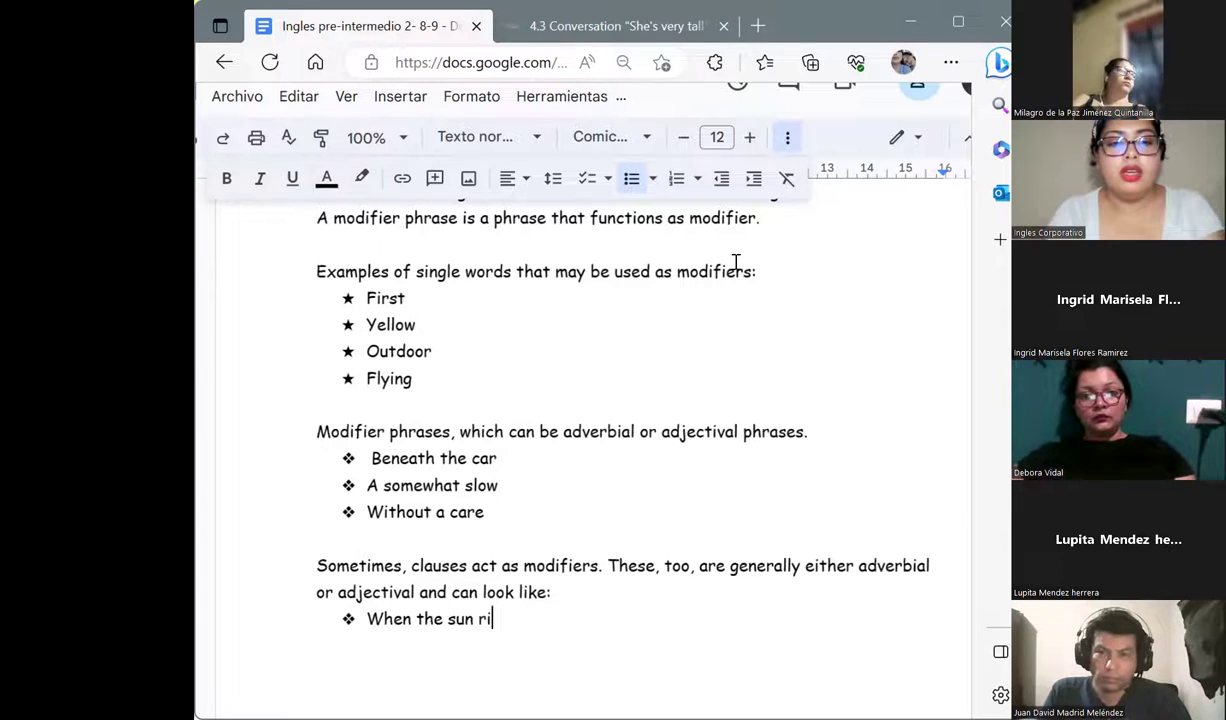
text(s)
text(i)
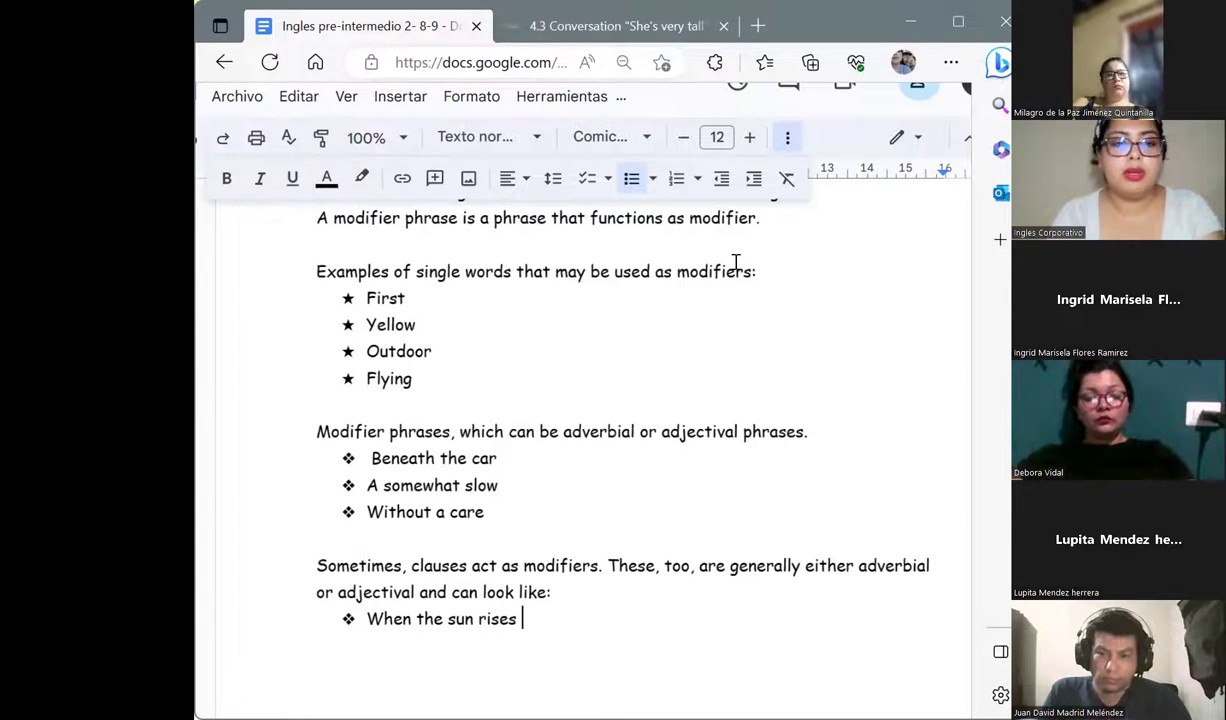
text(Who )
text(wore gray jeans)
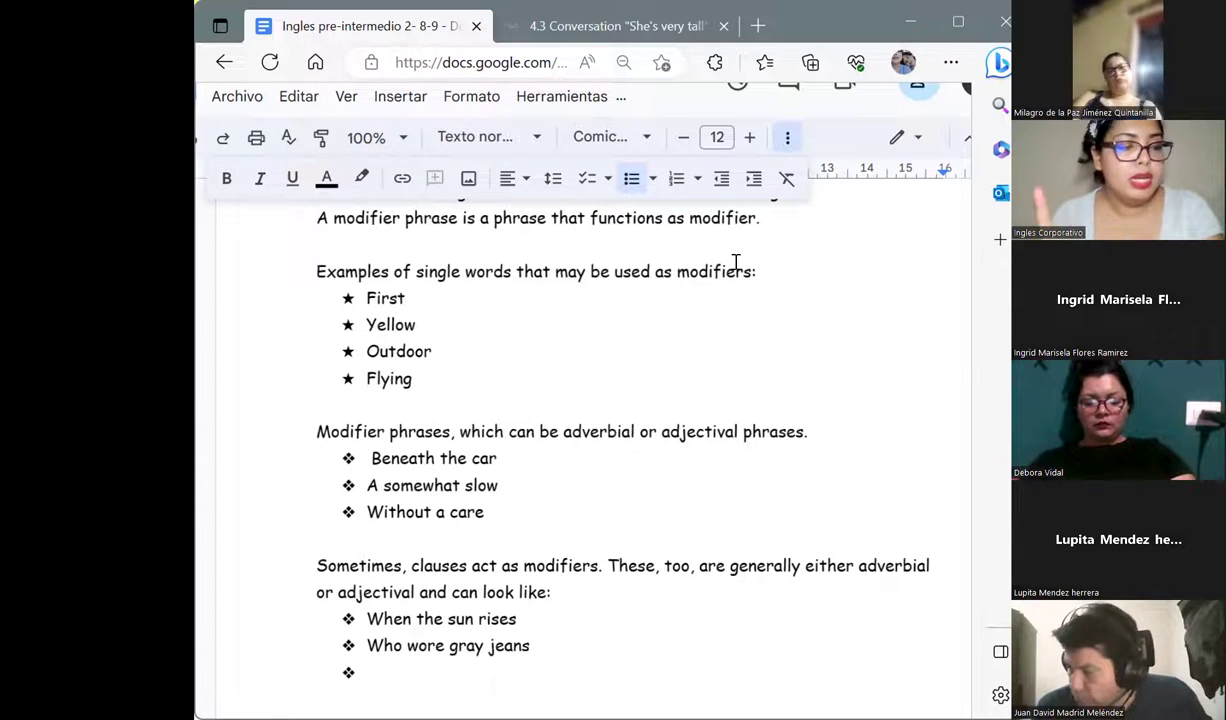
text(with)
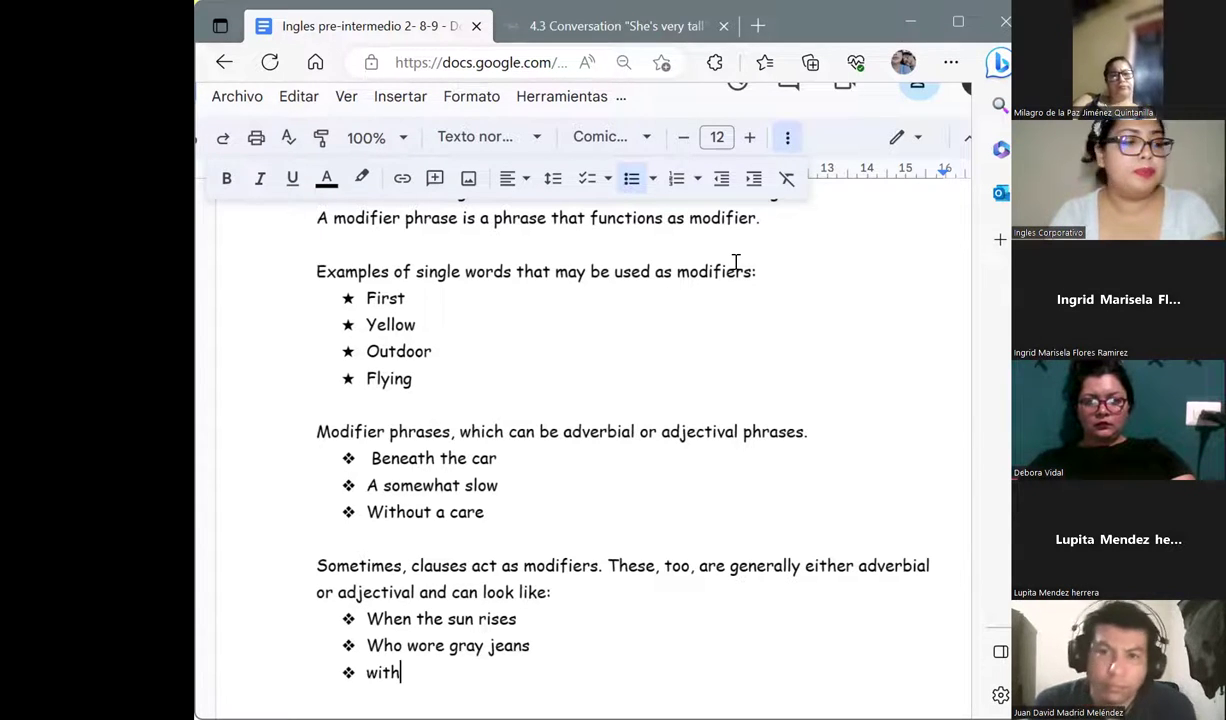
text( exc)
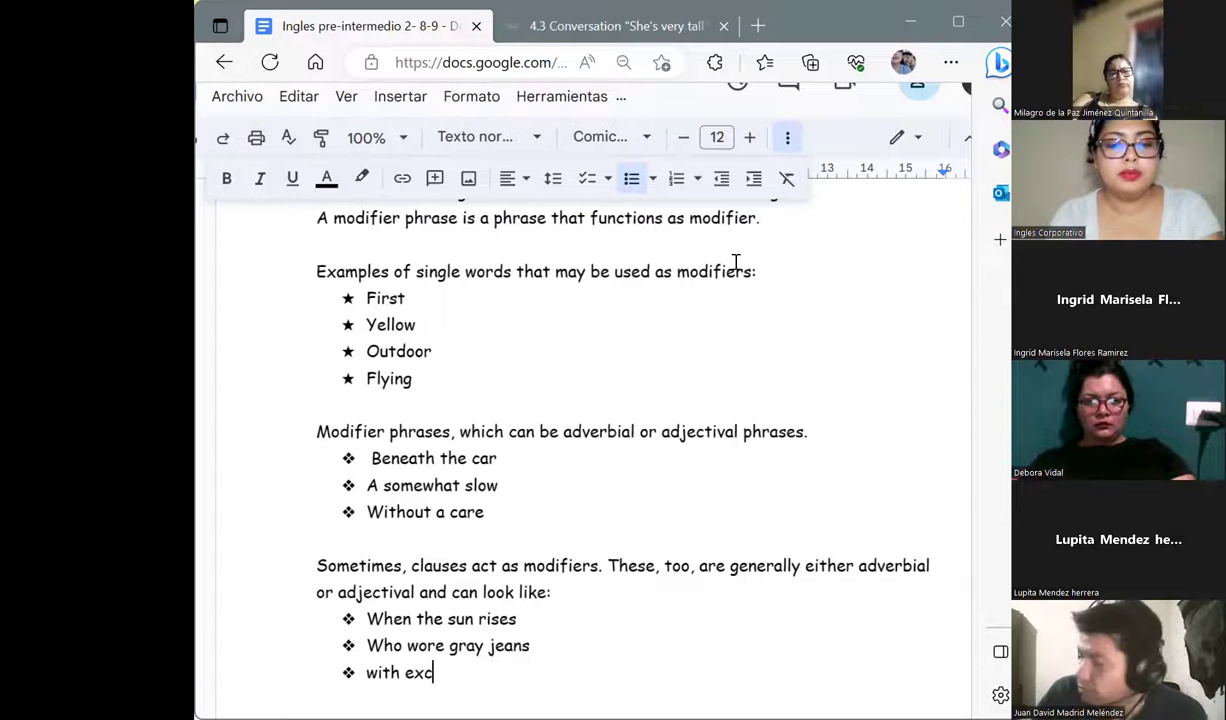
text(itement in her eyes)
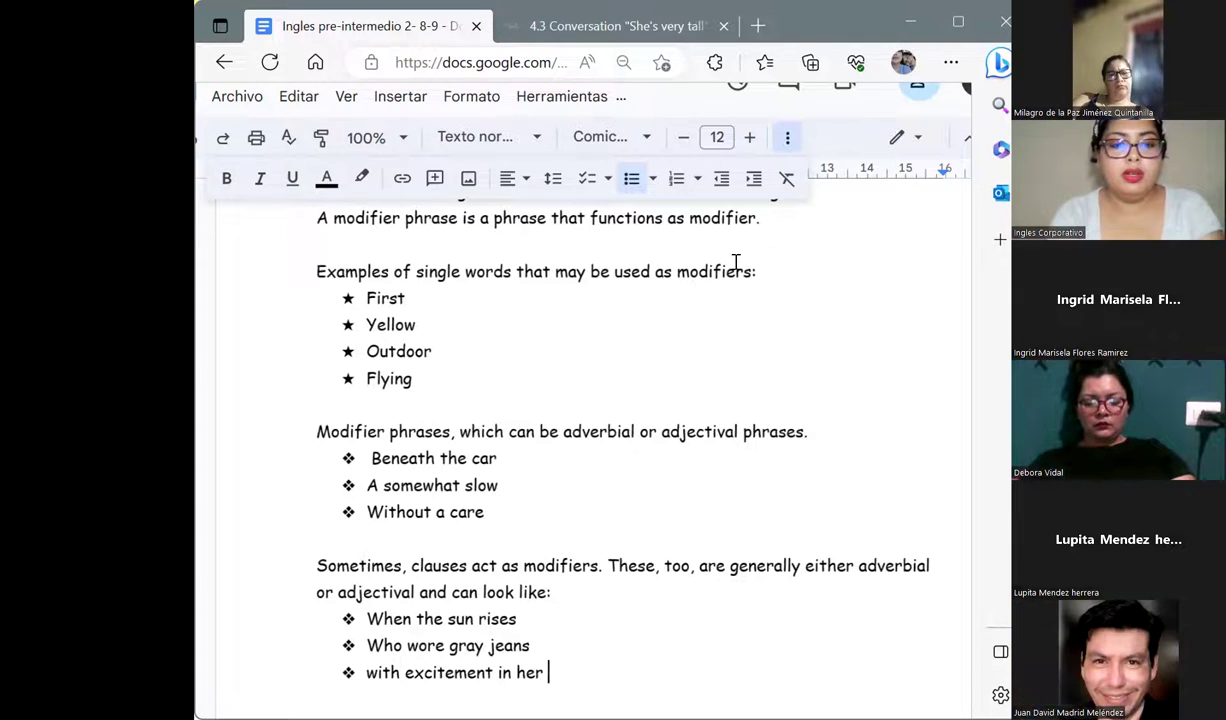
text(.)
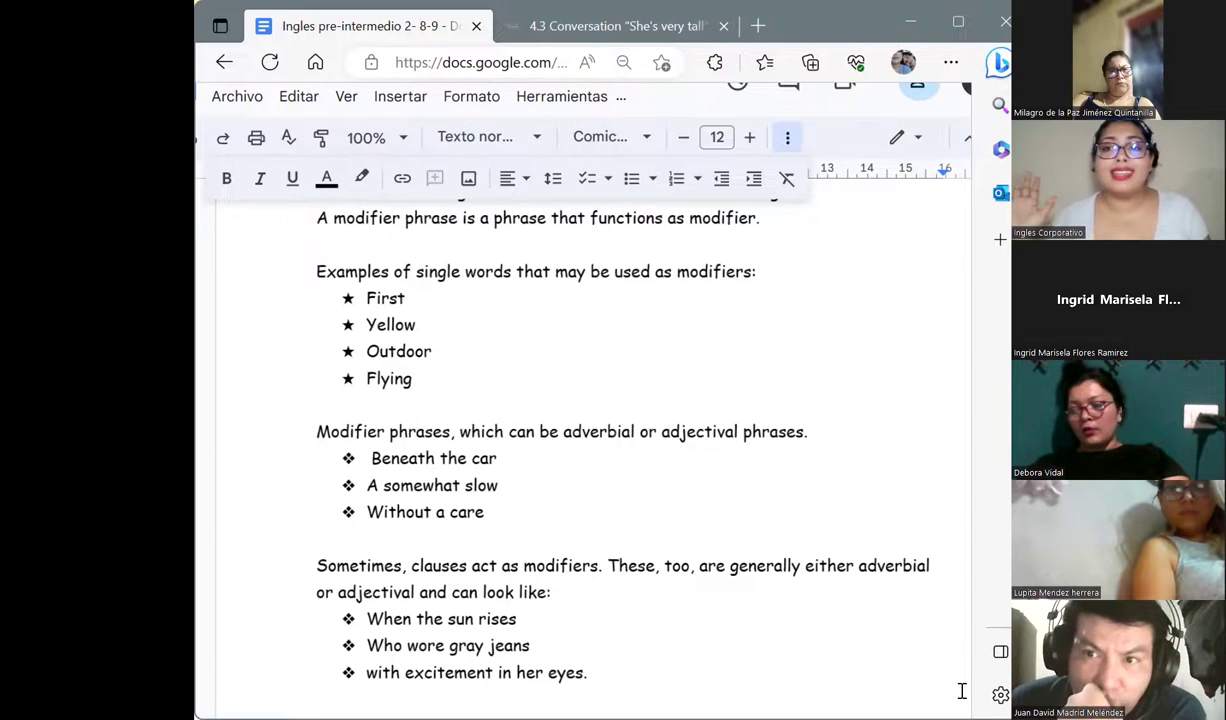
Click in the document below the list to collapse the extra formatting row and bring back the ruler.
click(962, 691)
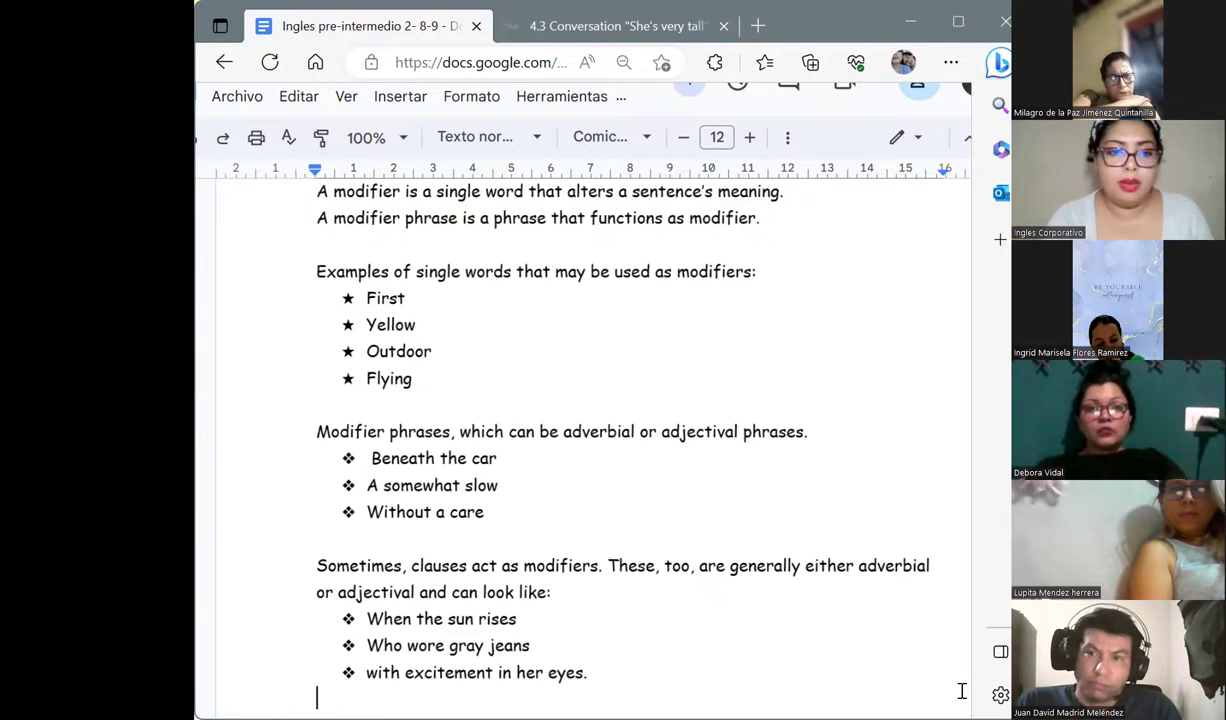
On a new line, type 'Example: He lost his double chin after he gave up chocolate.'.
key(Return)
key(Return)
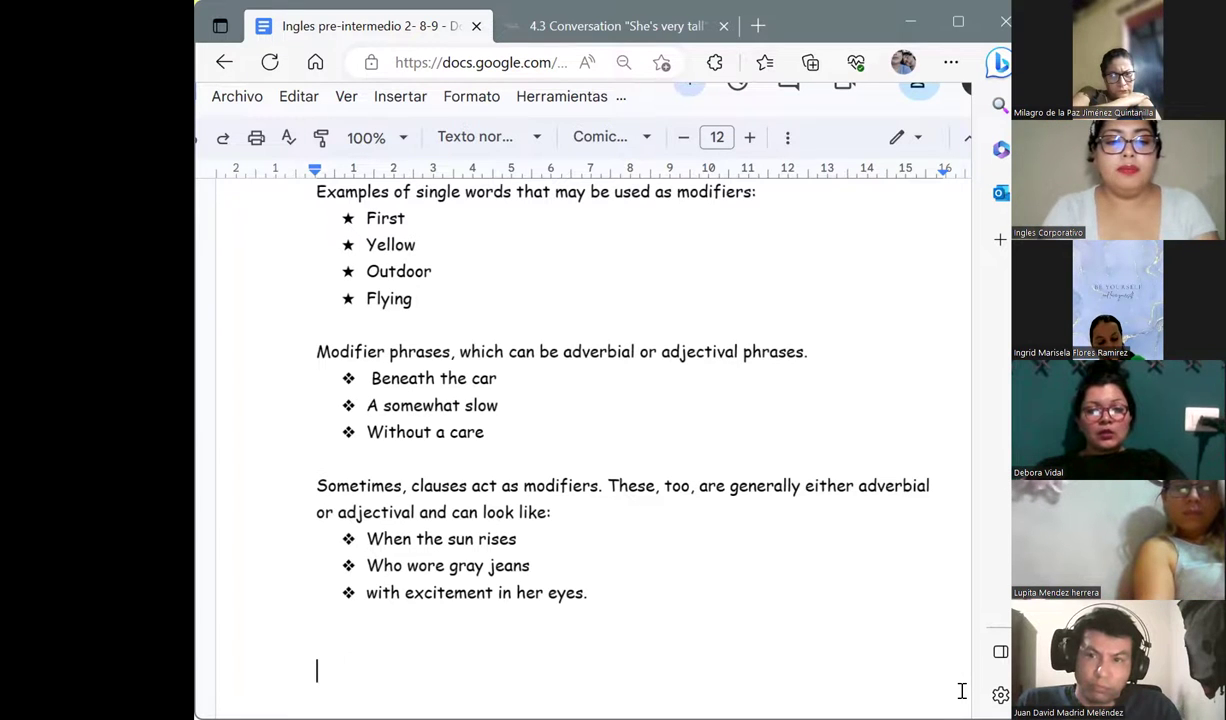
text(Example)
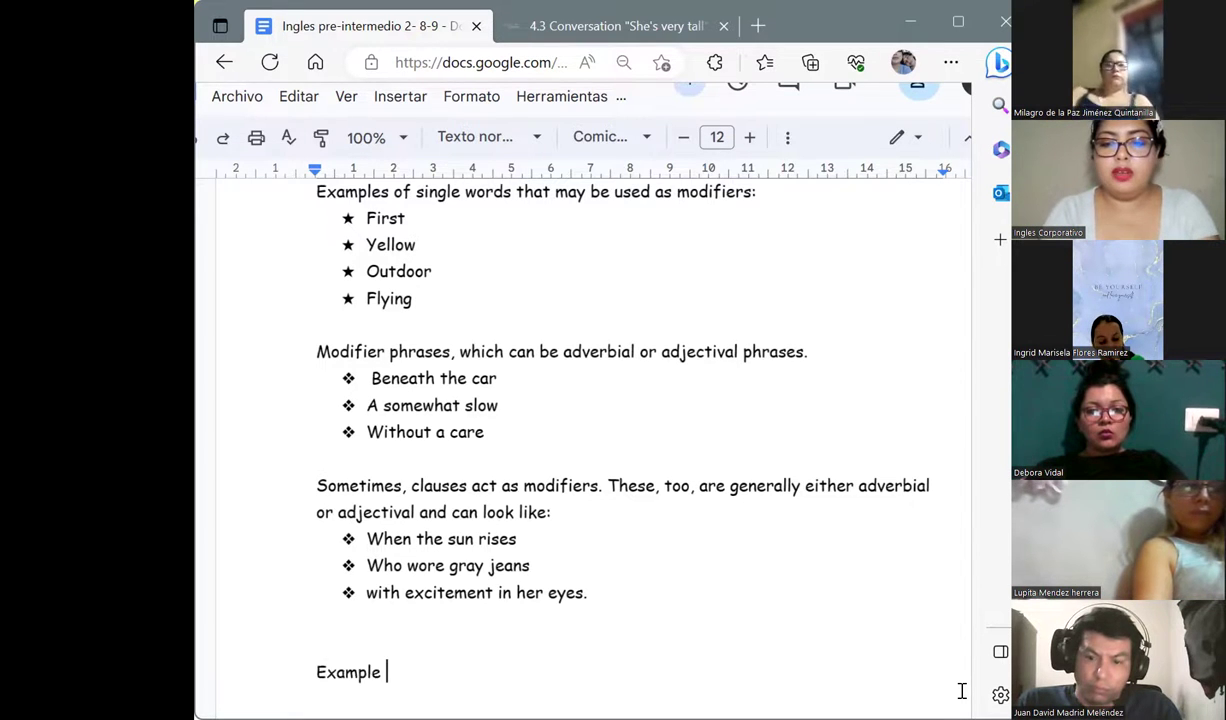
text(:)
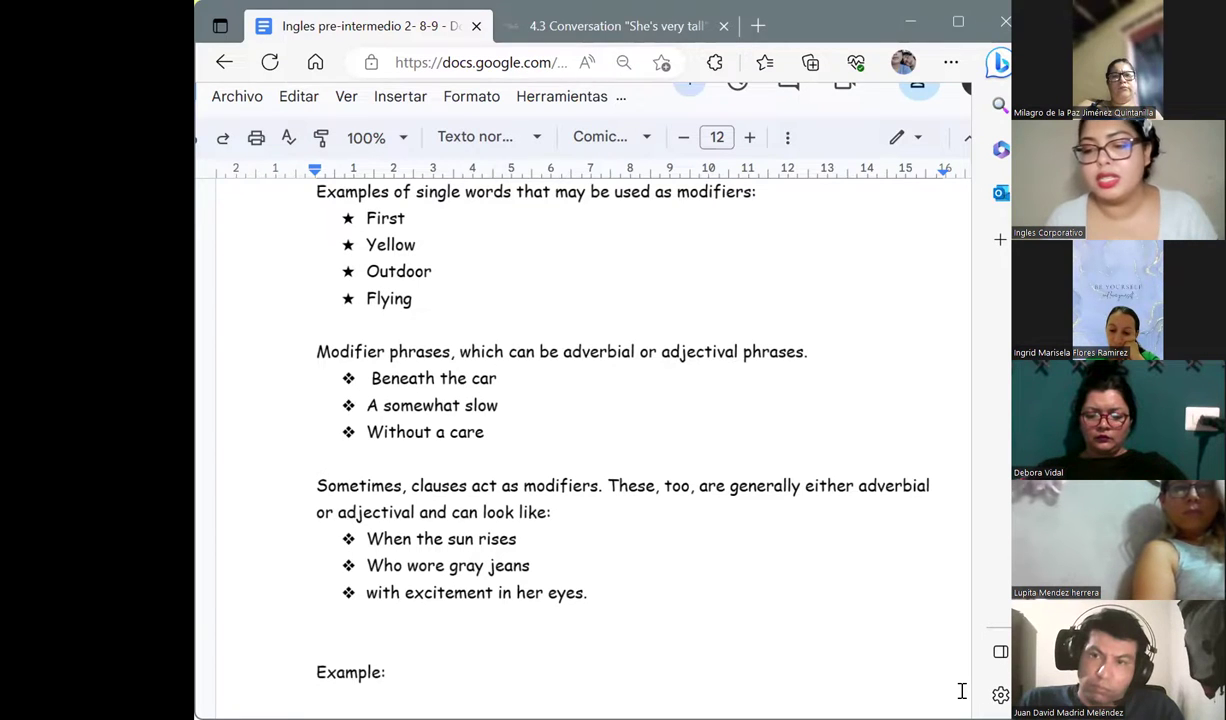
text(He lost his double chin )
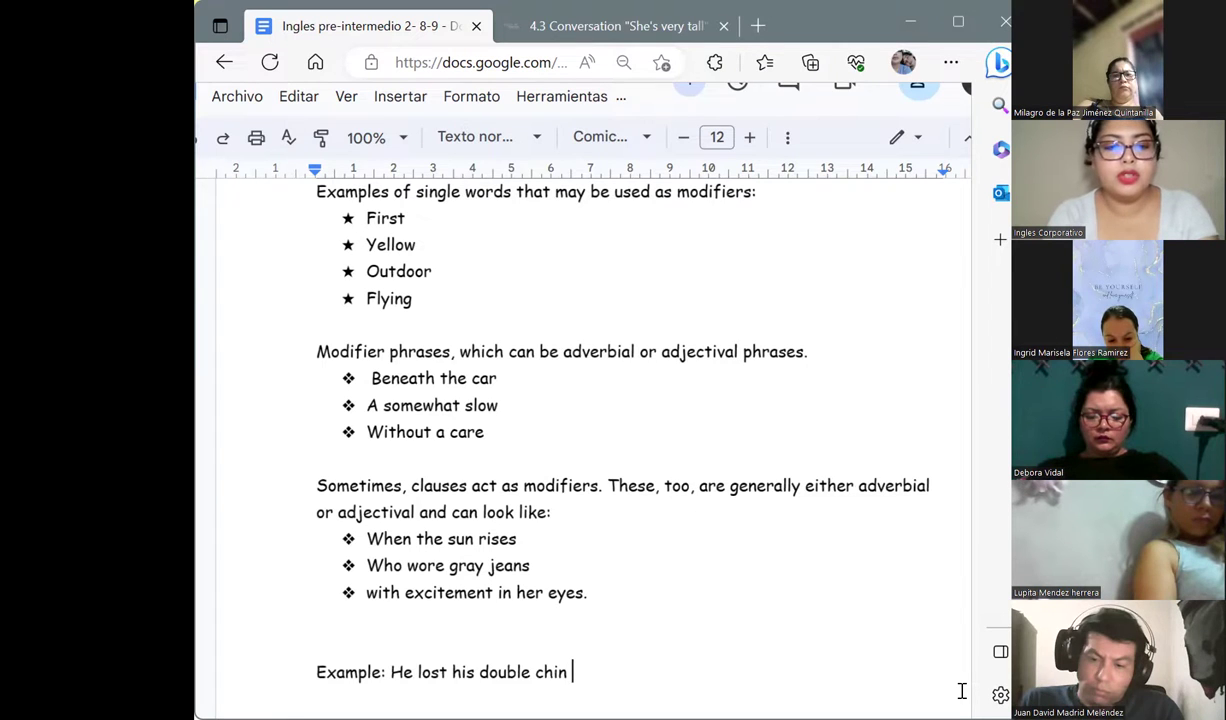
text(after he gave)
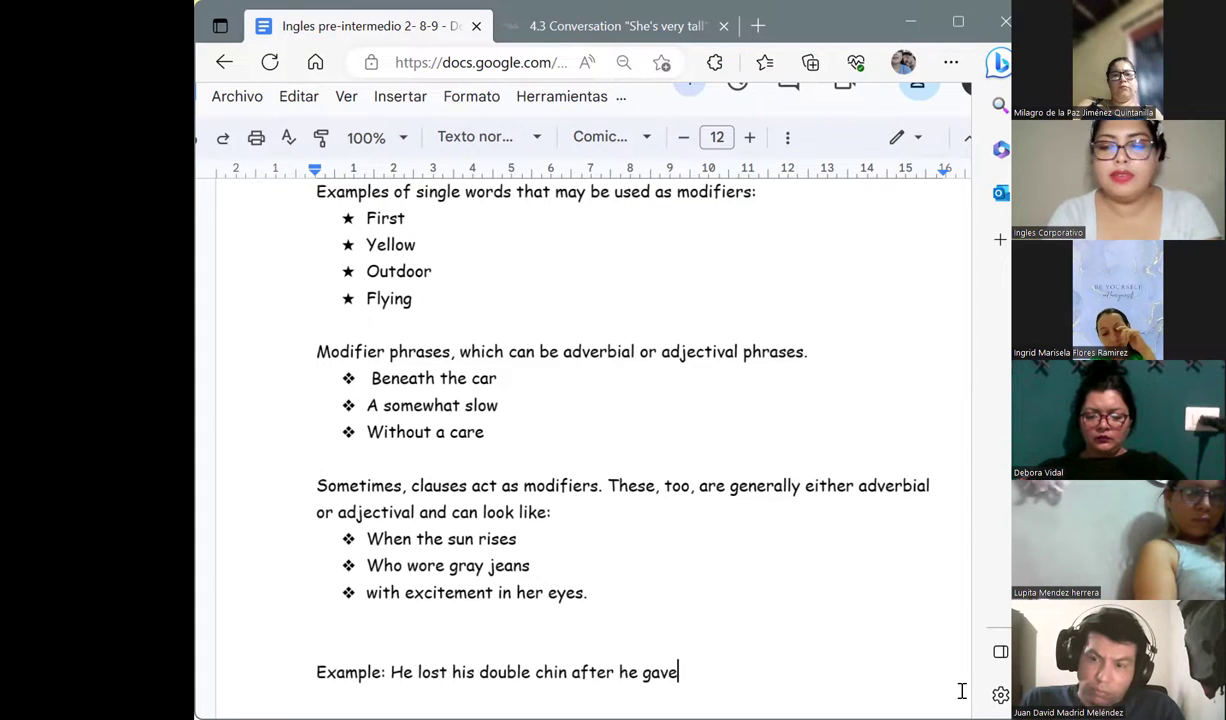
text(up chocolate.)
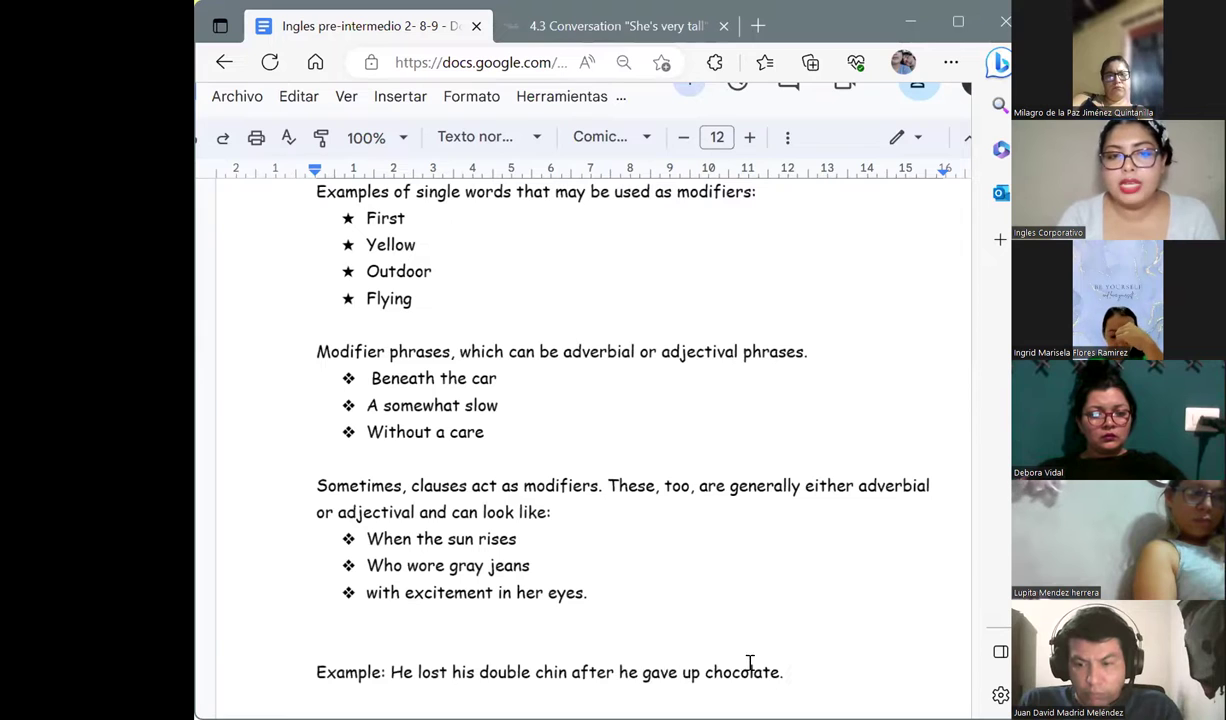
Select 'he gave up chocolate.' and apply a yellow highlight colour from the extra toolbar options.
drag(750, 666, 619, 670)
drag(787, 665, 623, 660)
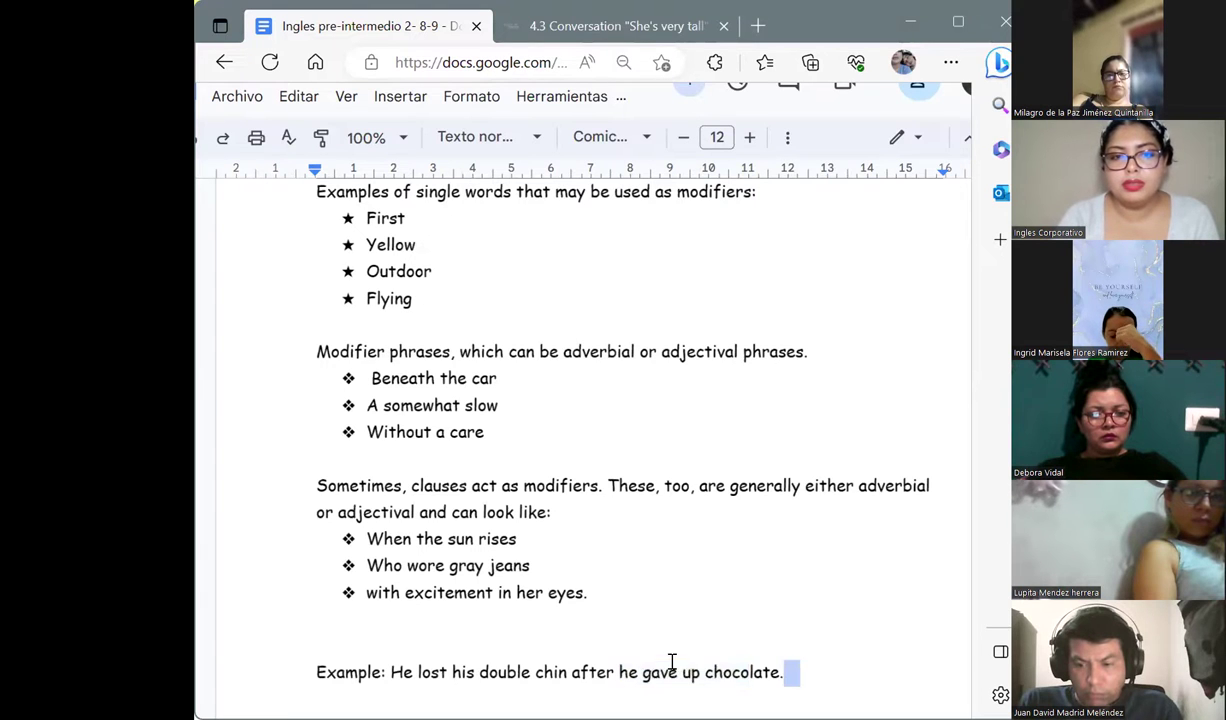
click(619, 660)
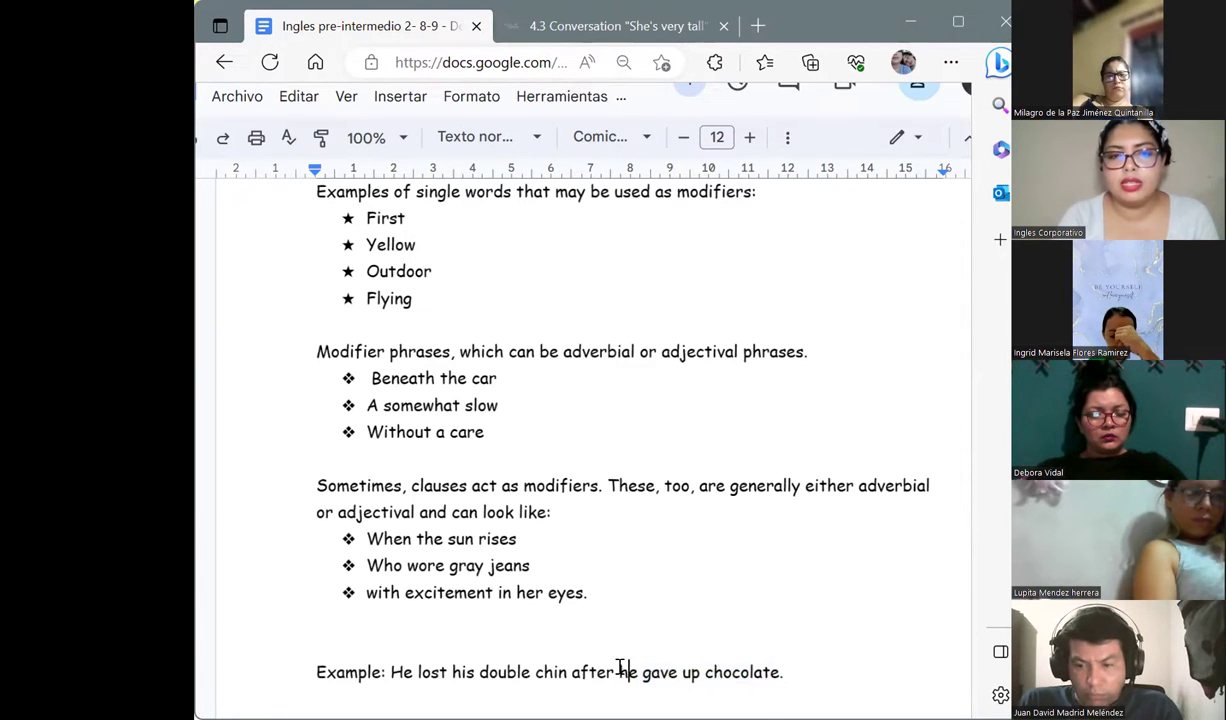
drag(620, 670, 790, 679)
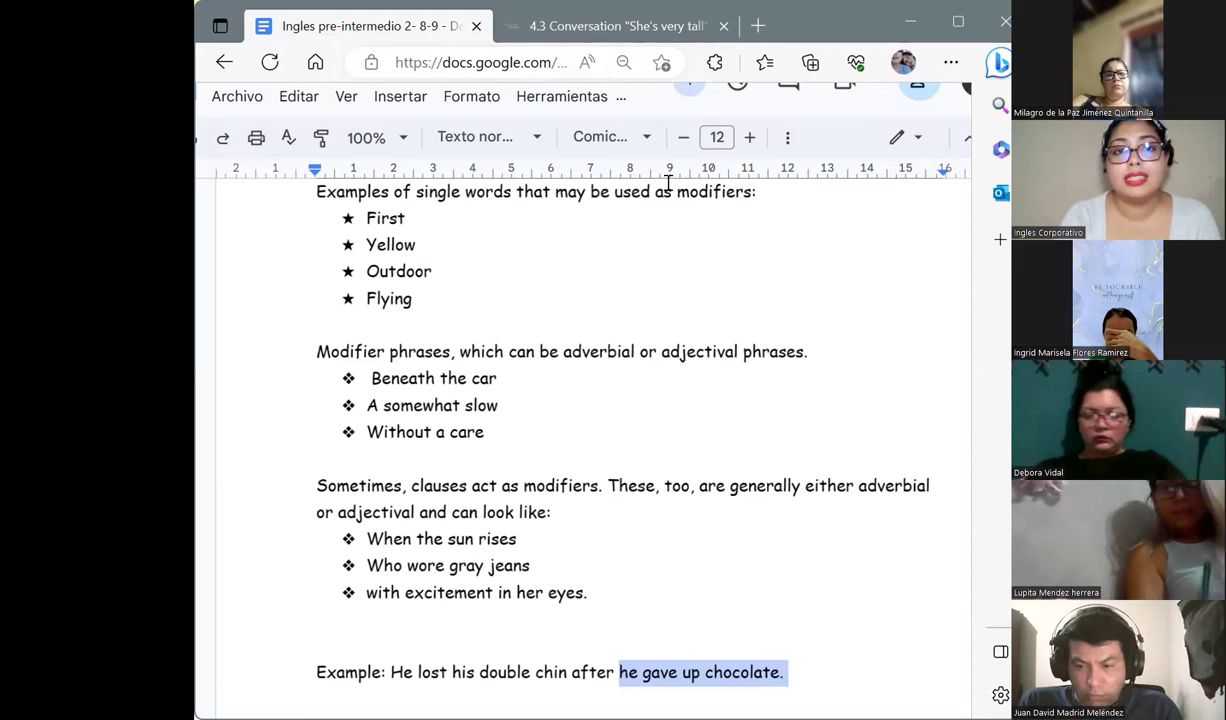
click(787, 137)
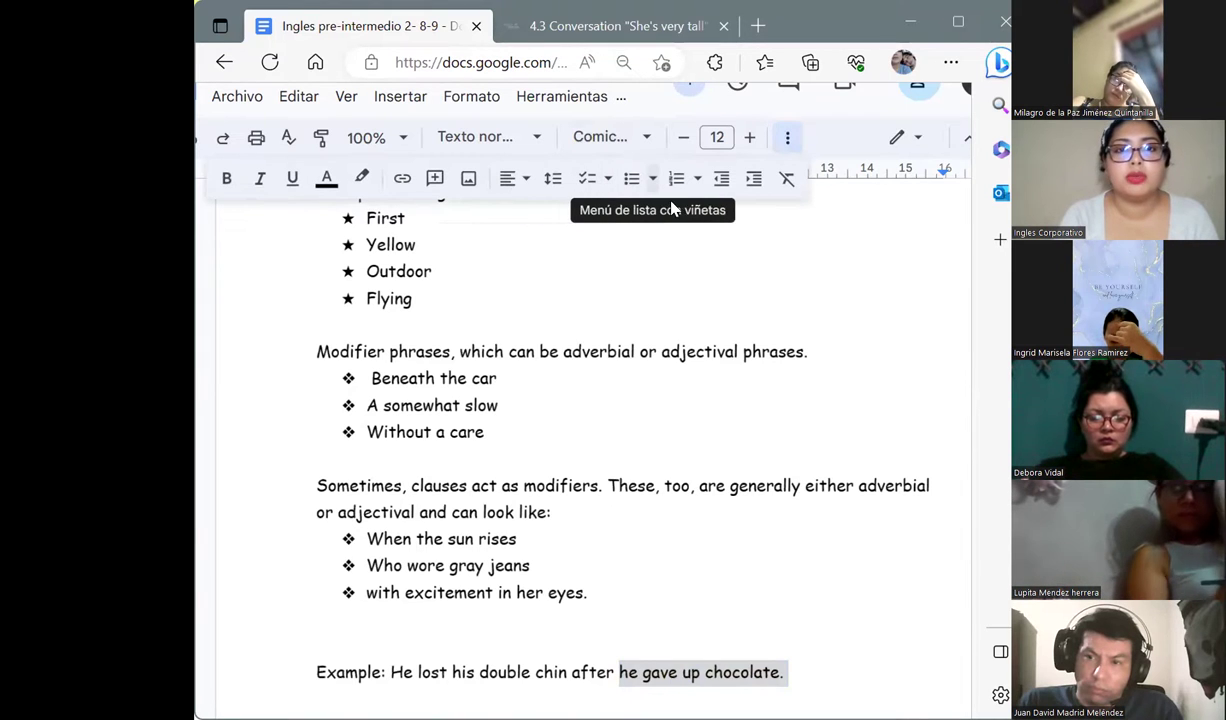
click(652, 178)
click(361, 178)
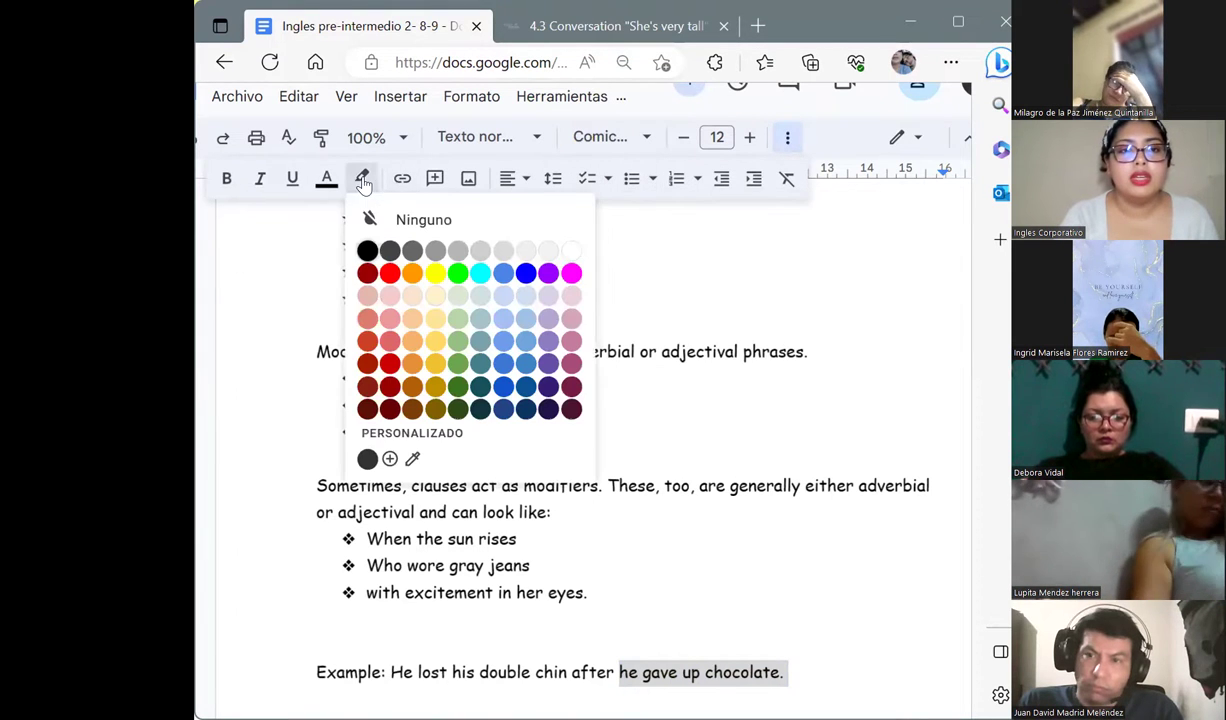
click(436, 274)
click(822, 606)
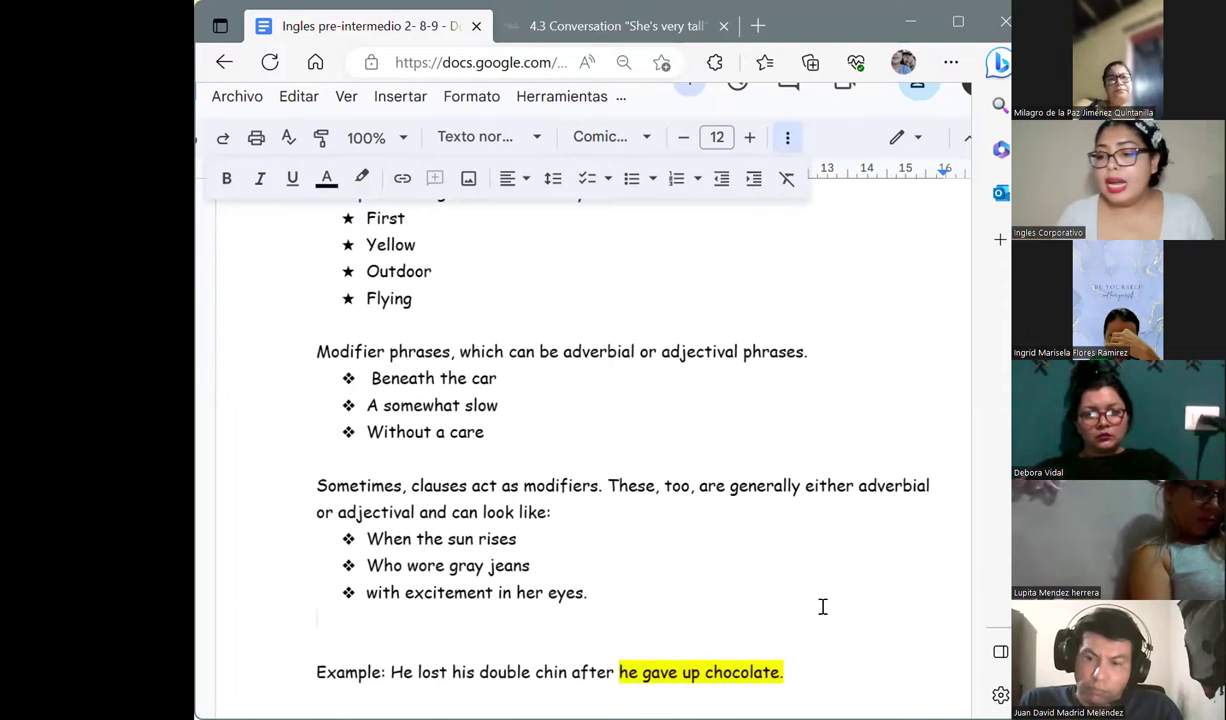